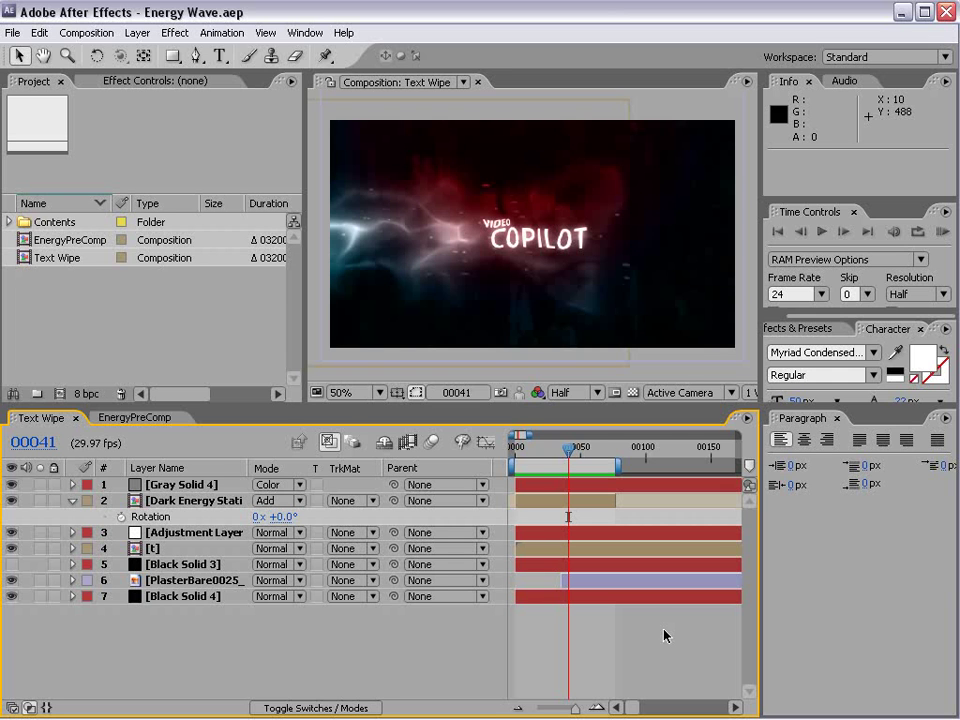
Preview the VIDEO COPILOT title animation in the Text Wipe comp and scrub through it
key(KP_0)
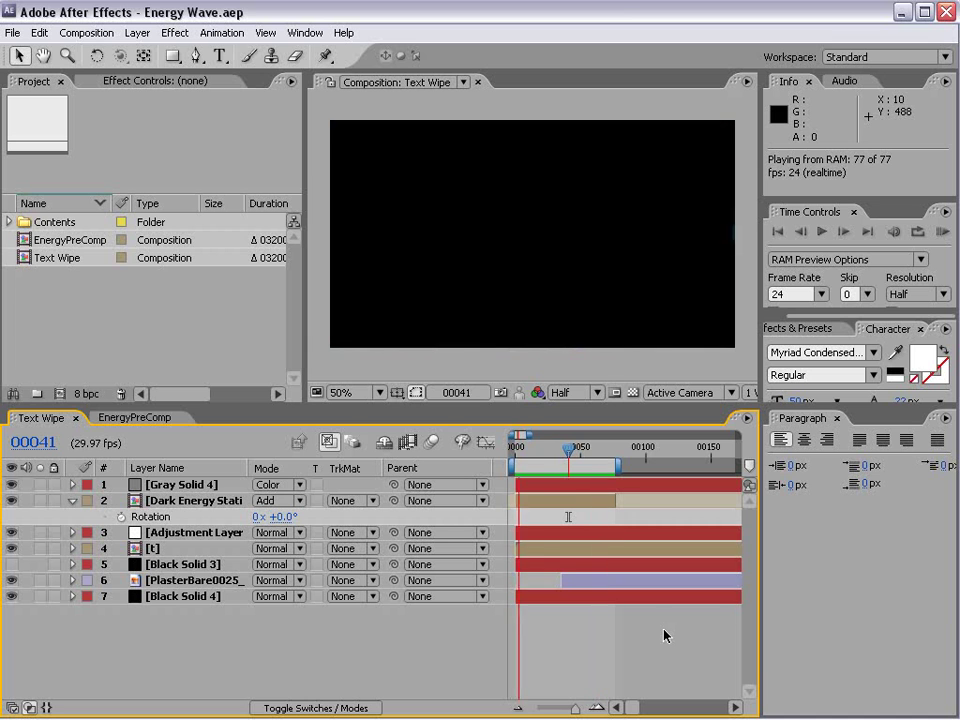
mouse_move(570, 463)
mouse_down()
mouse_move(521, 463)
mouse_move(567, 463)
mouse_up()
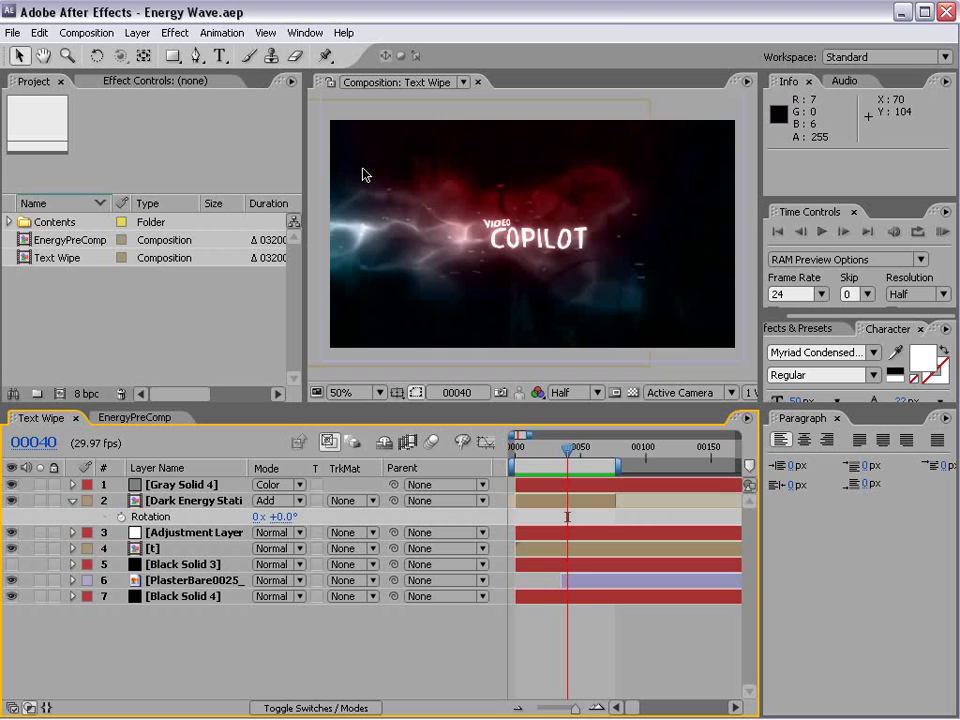
key(space)
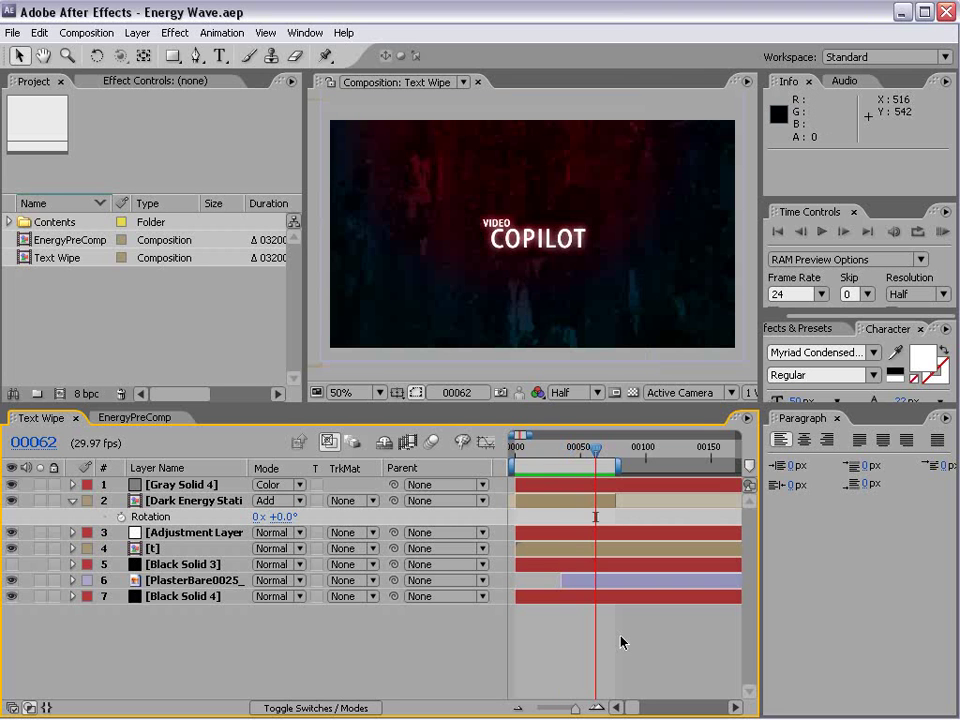
Inspect EnergyPreComp, then create Comp 4 with the NTSC D1 Widescreen Square Pixel preset, 864×486, 300 frames
double_click(70, 240)
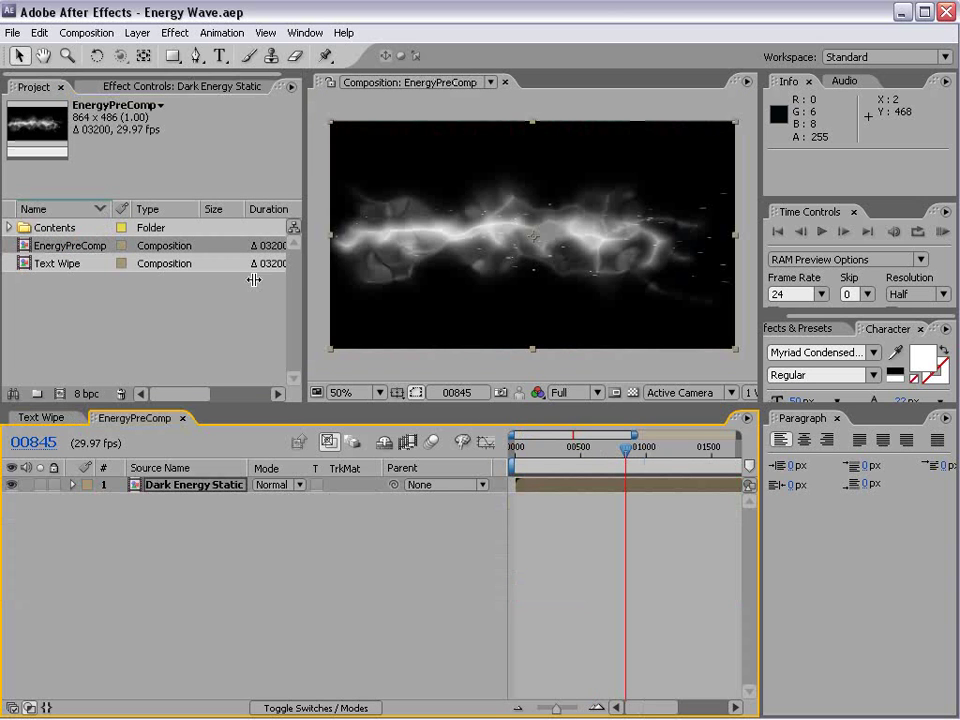
mouse_move(591, 466)
mouse_down()
mouse_move(568, 448)
mouse_move(607, 460)
mouse_up()
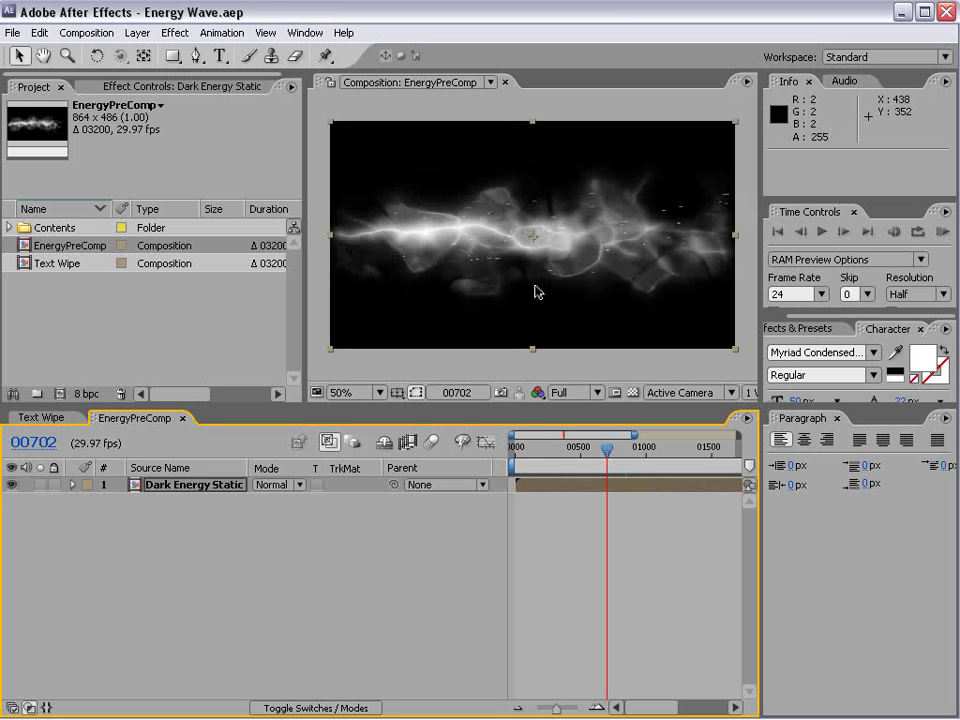
click(86, 32)
click(82, 52)
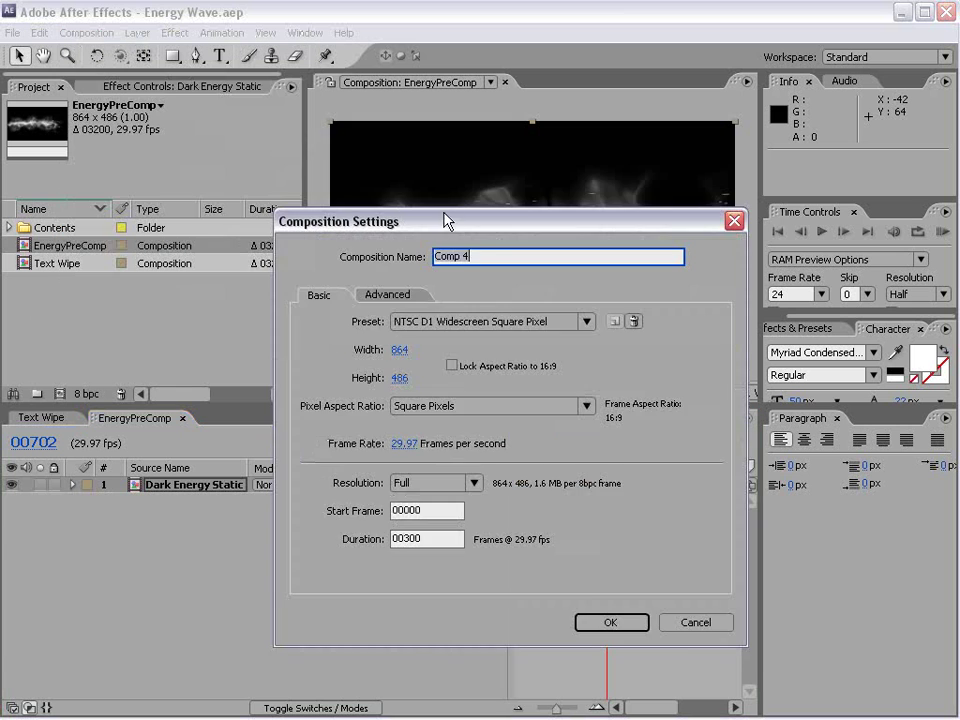
drag(488, 224, 401, 195)
click(381, 293)
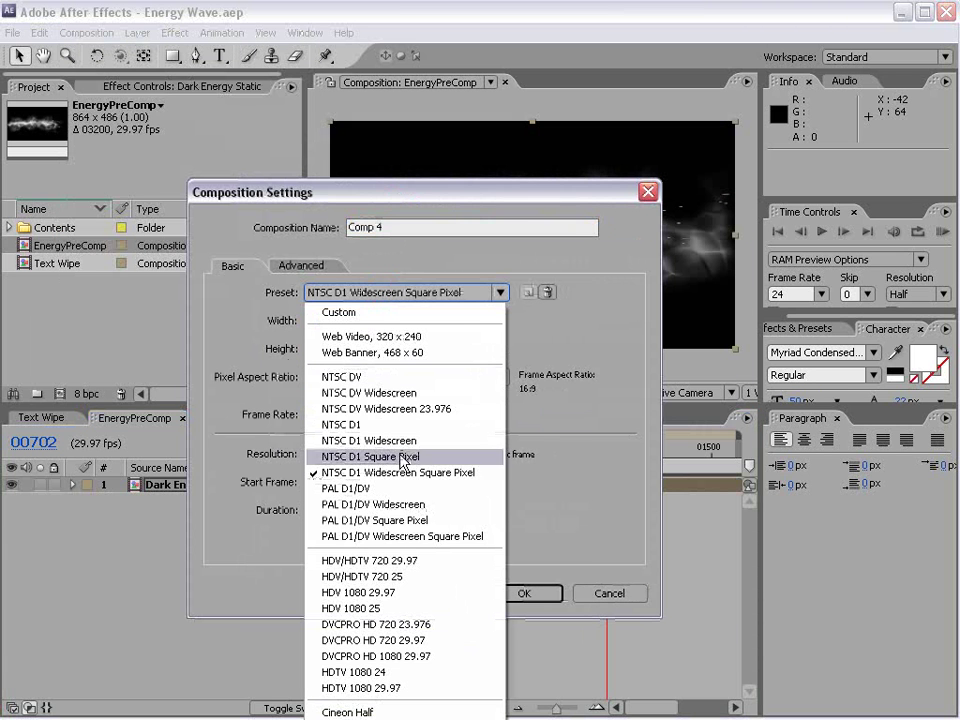
click(461, 485)
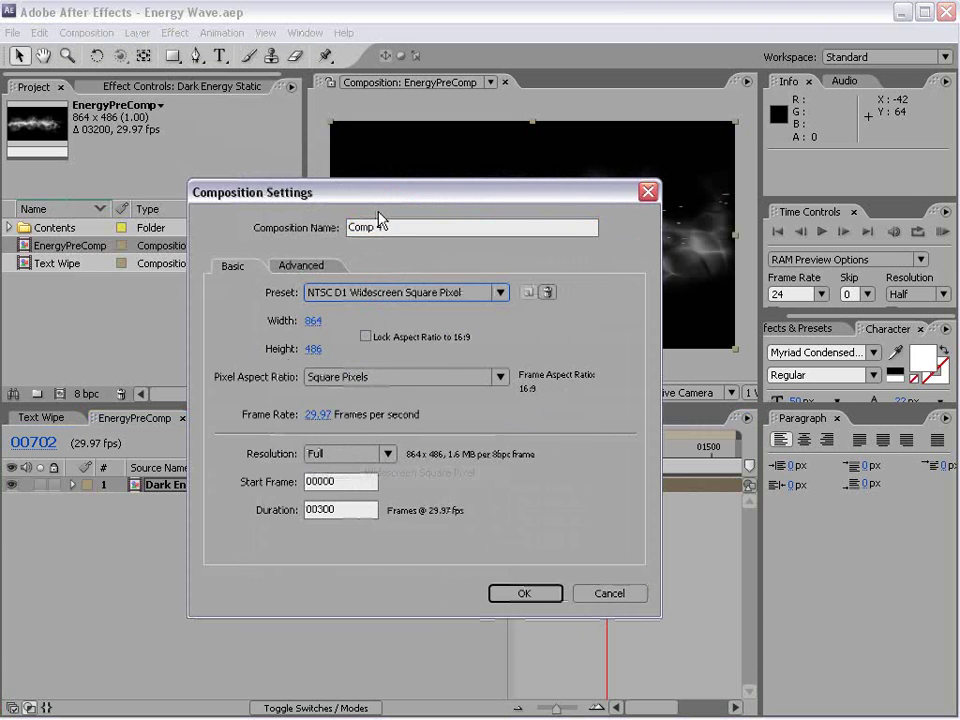
click(523, 590)
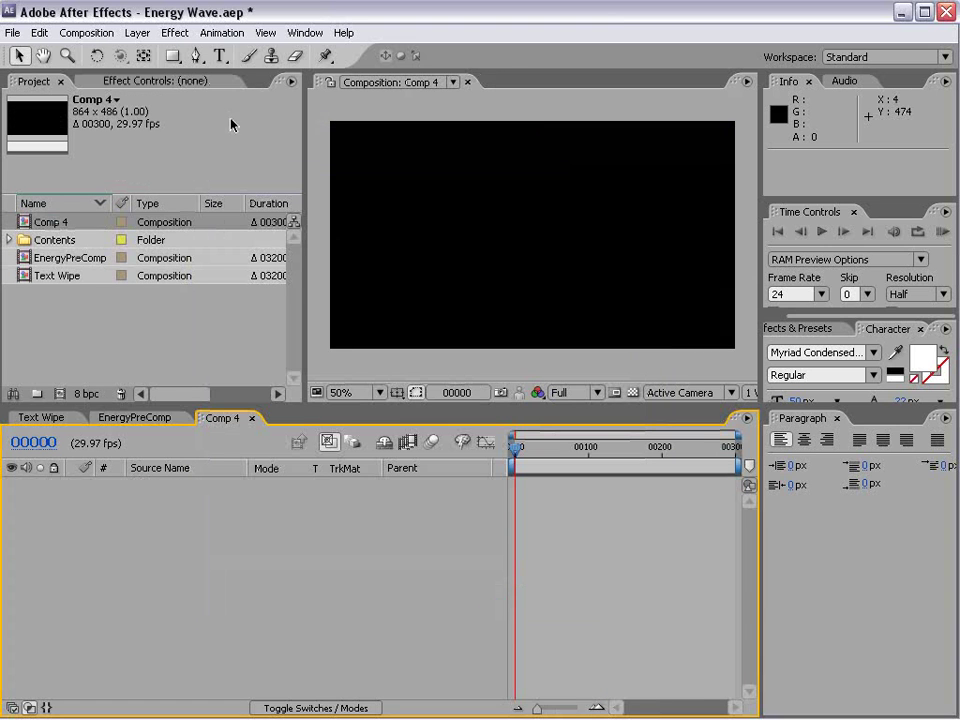
Create a VIDEO text layer near the centre of the frame
click(220, 58)
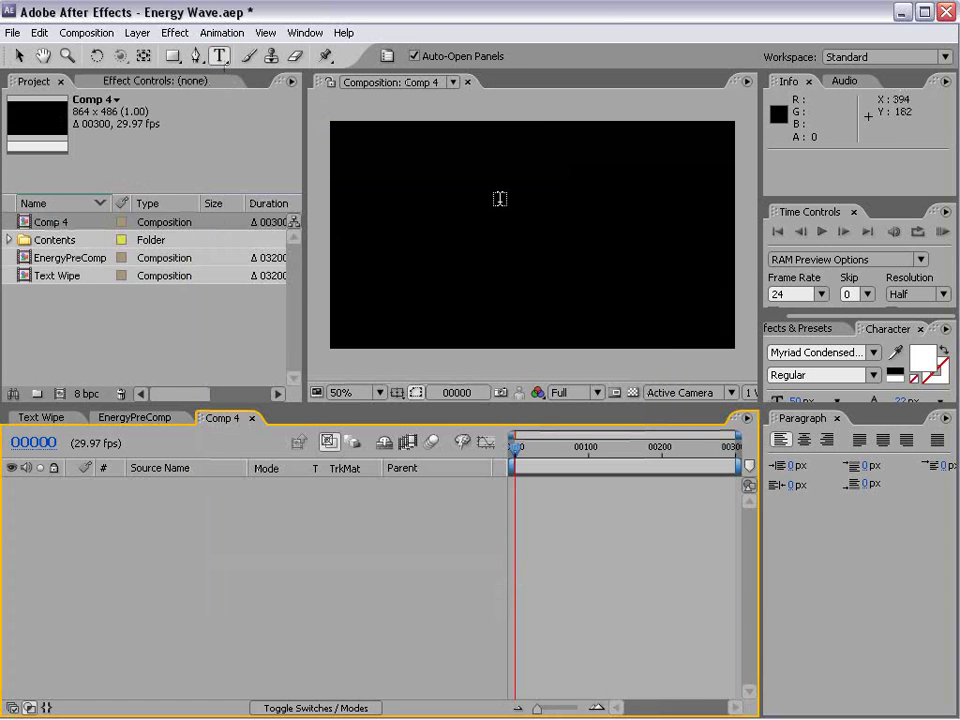
click(487, 213)
text(VIDE)
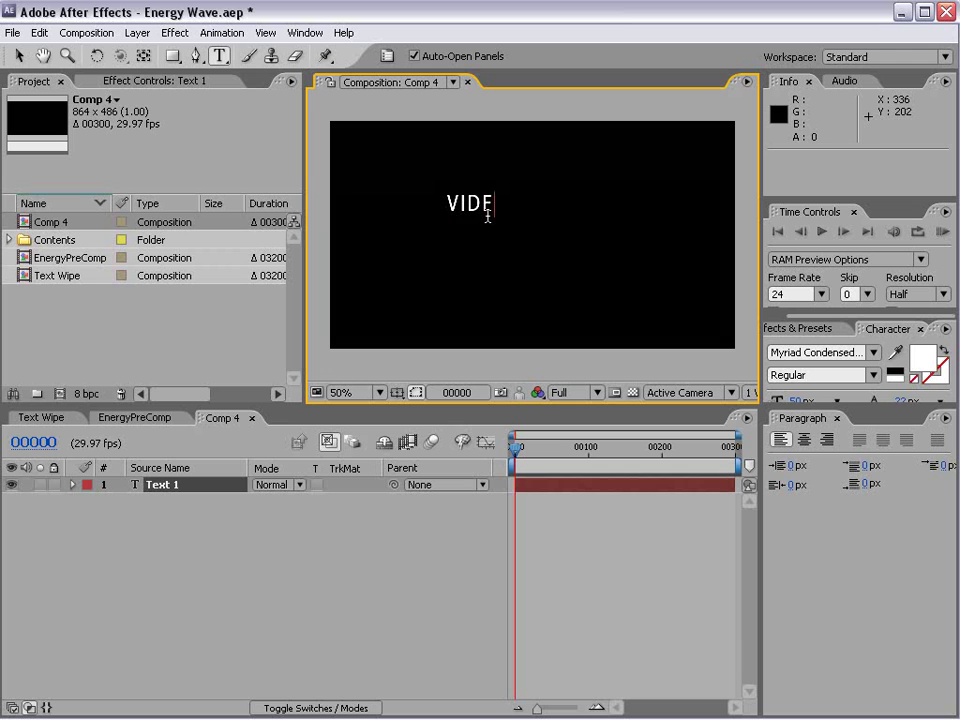
text(O)
key(KP_Enter)
Duplicate the VIDEO layer, move the copy below it, and change its text to COPILOT
key(ctrl+d)
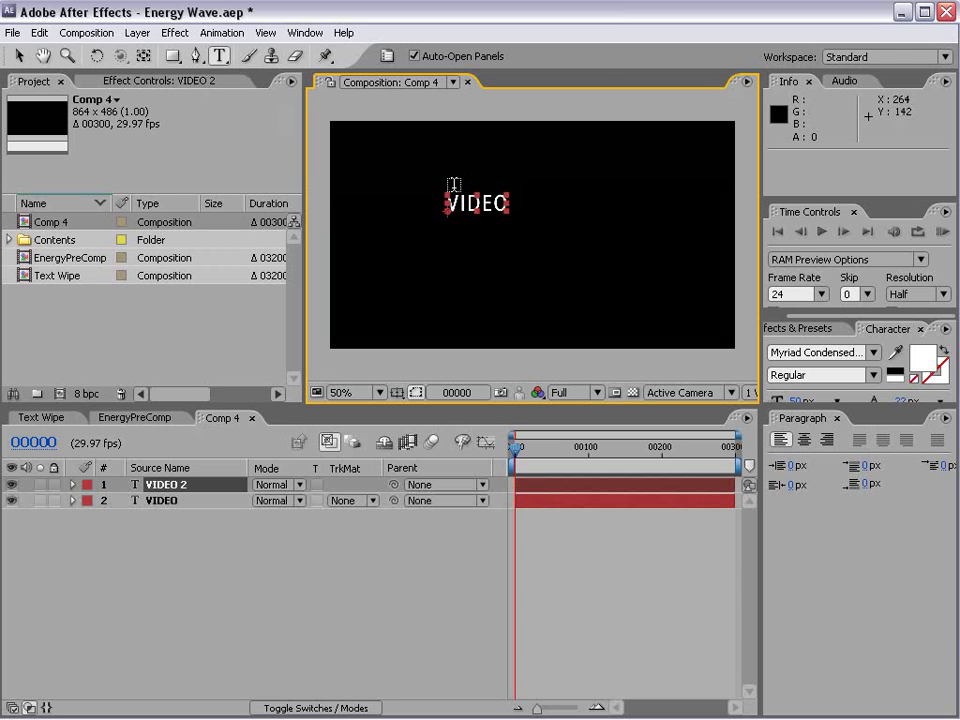
key(v)
drag(485, 213, 497, 255)
double_click(490, 250)
text(C)
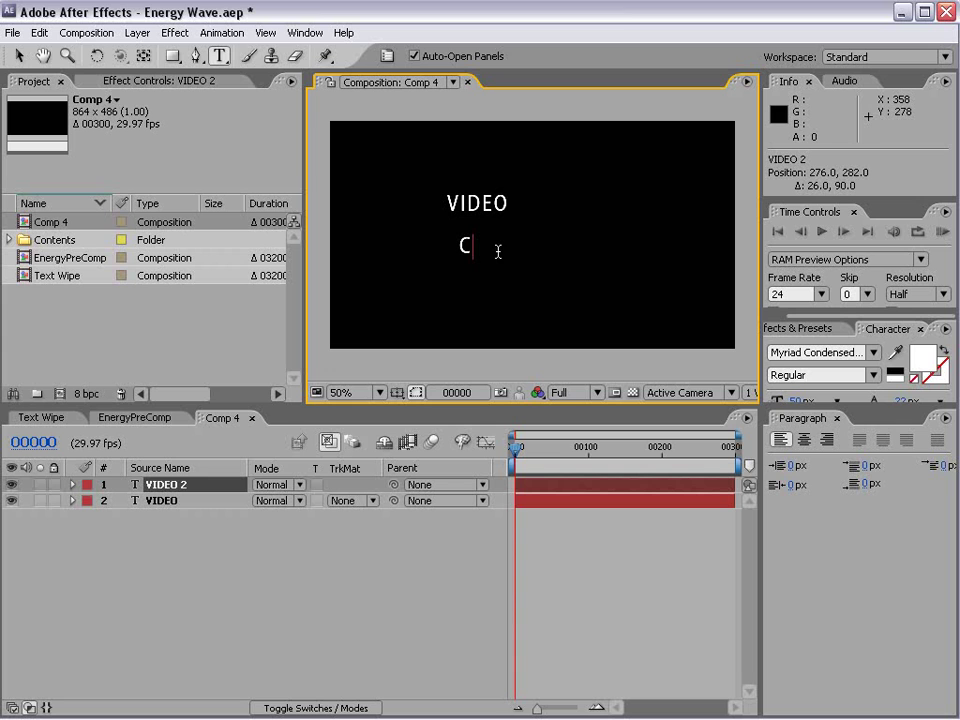
text(OPILOT)
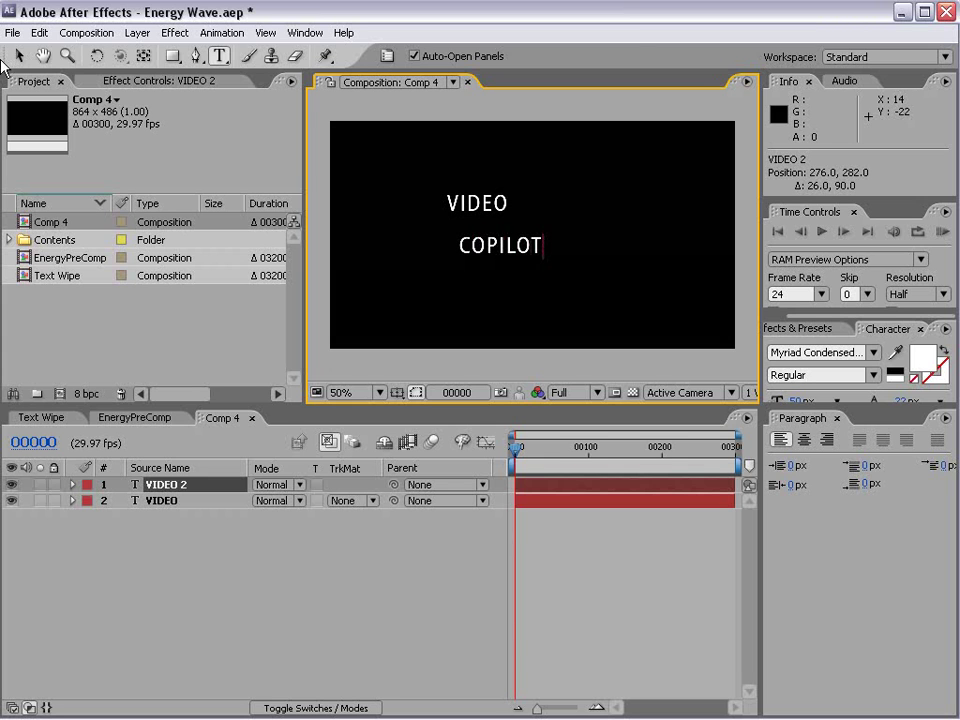
click(15, 57)
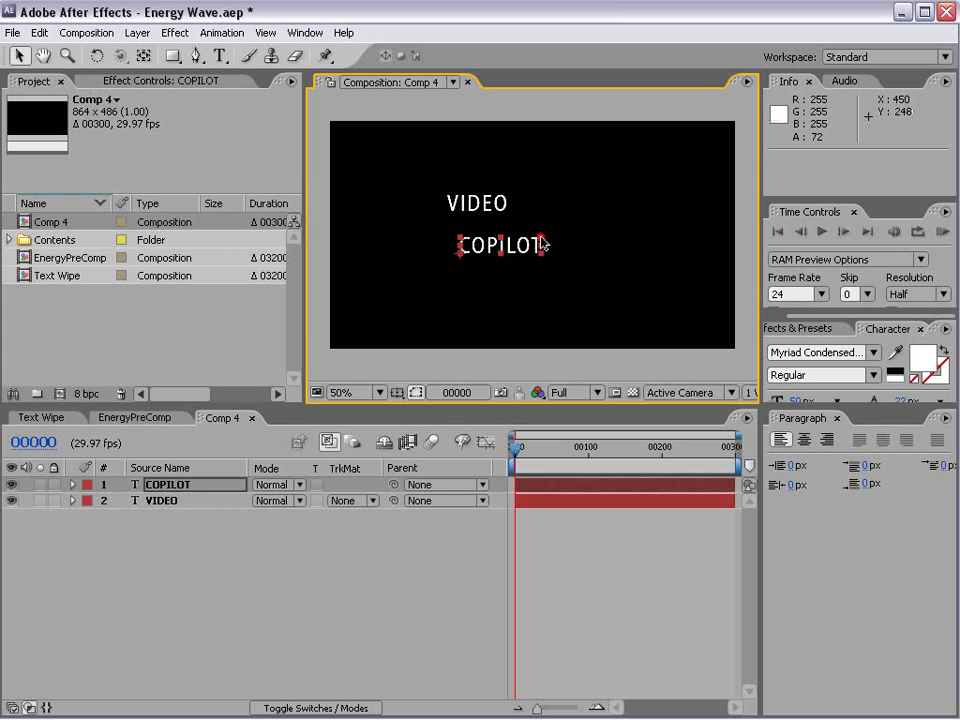
Scale COPILOT up to about 144% and VIDEO down to about 59%, then preview the layout
drag(541, 244, 574, 223)
click(490, 196)
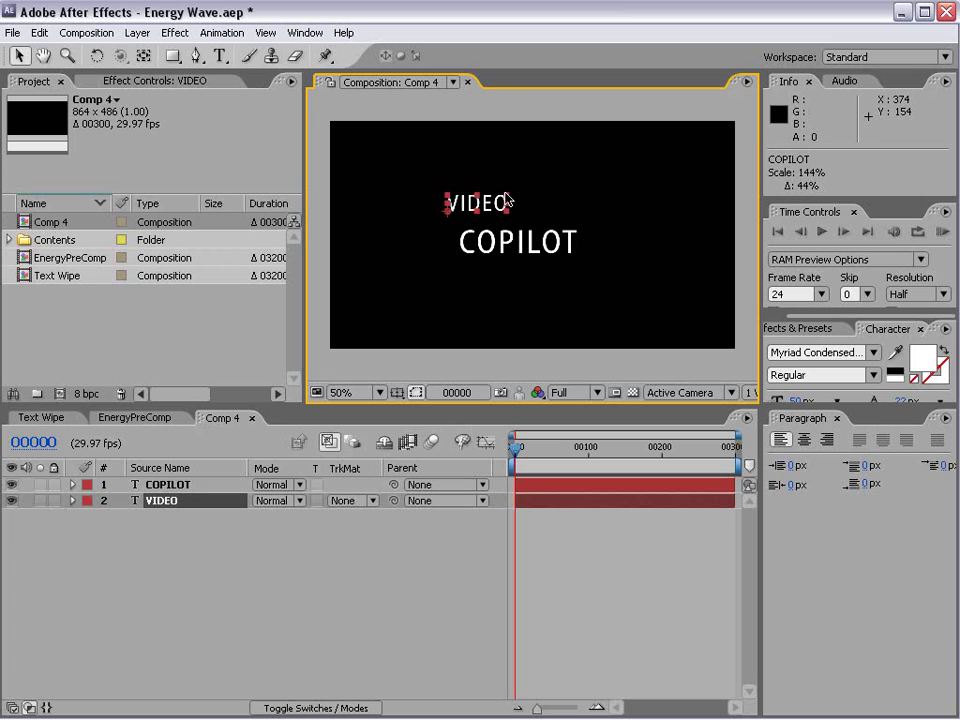
drag(506, 199, 481, 207)
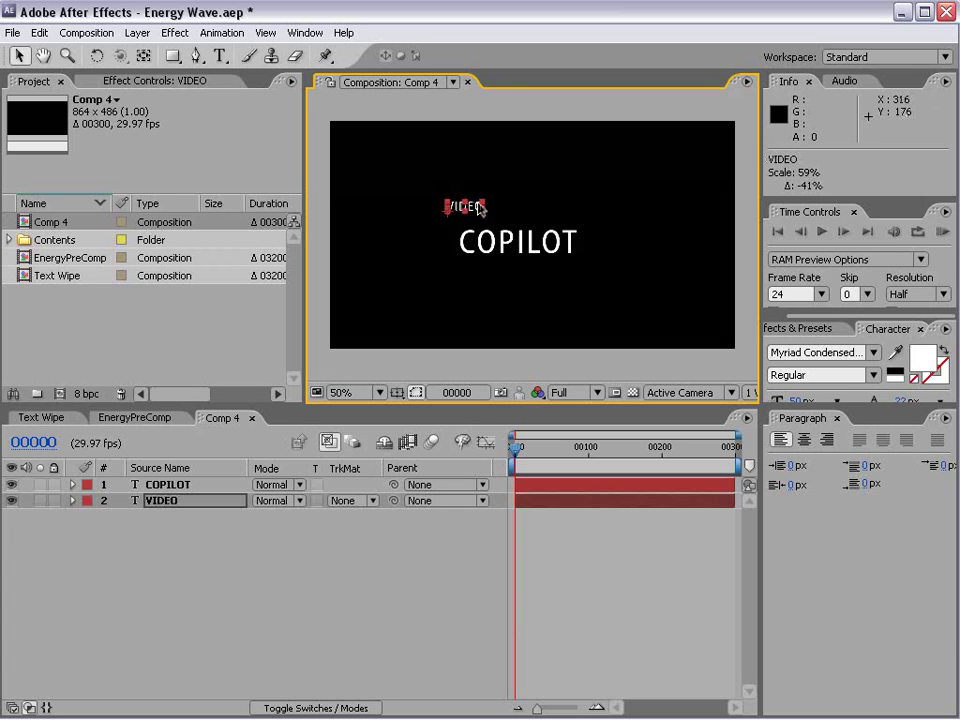
key(period)
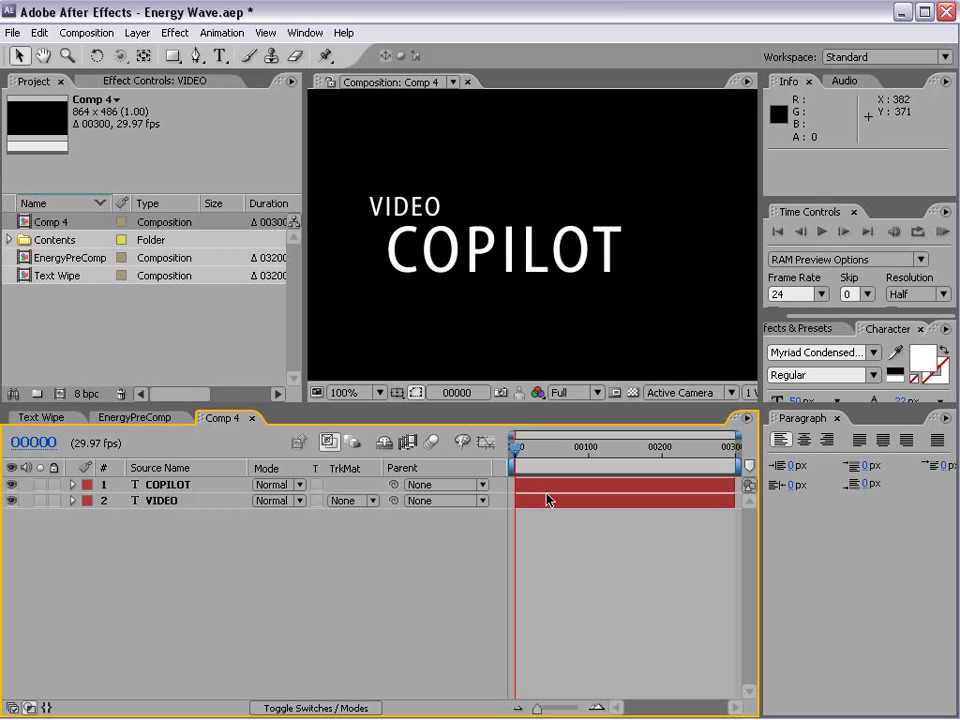
key(KP_0)
click(573, 578)
key(comma)
Pre-compose the COPILOT and VIDEO layers into a composition named Title, moving all attributes
click(168, 485)
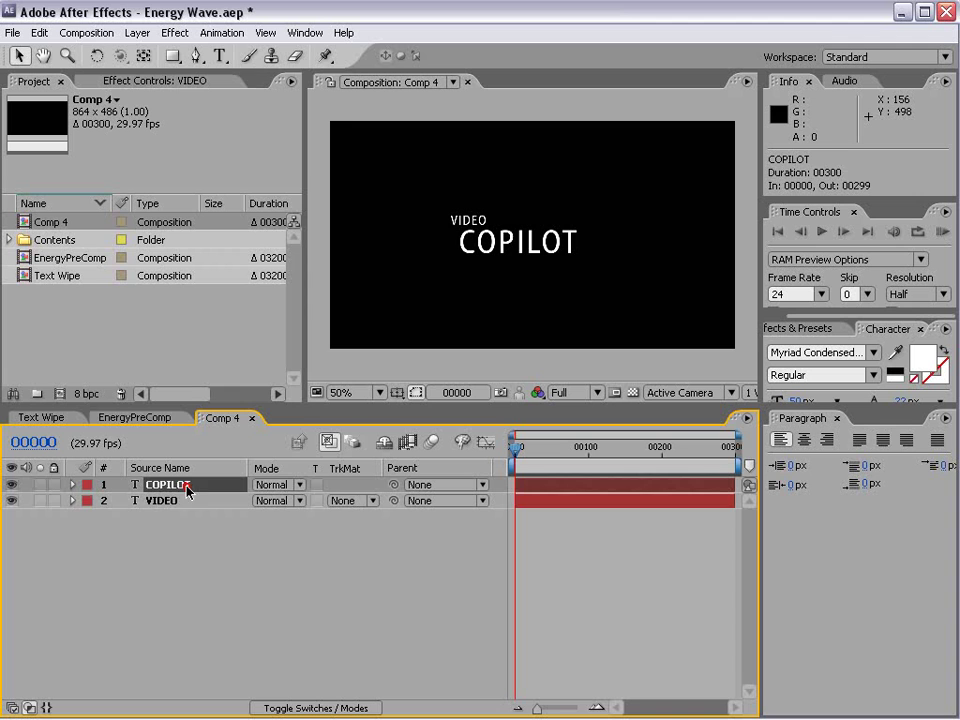
shift+click(174, 501)
click(135, 33)
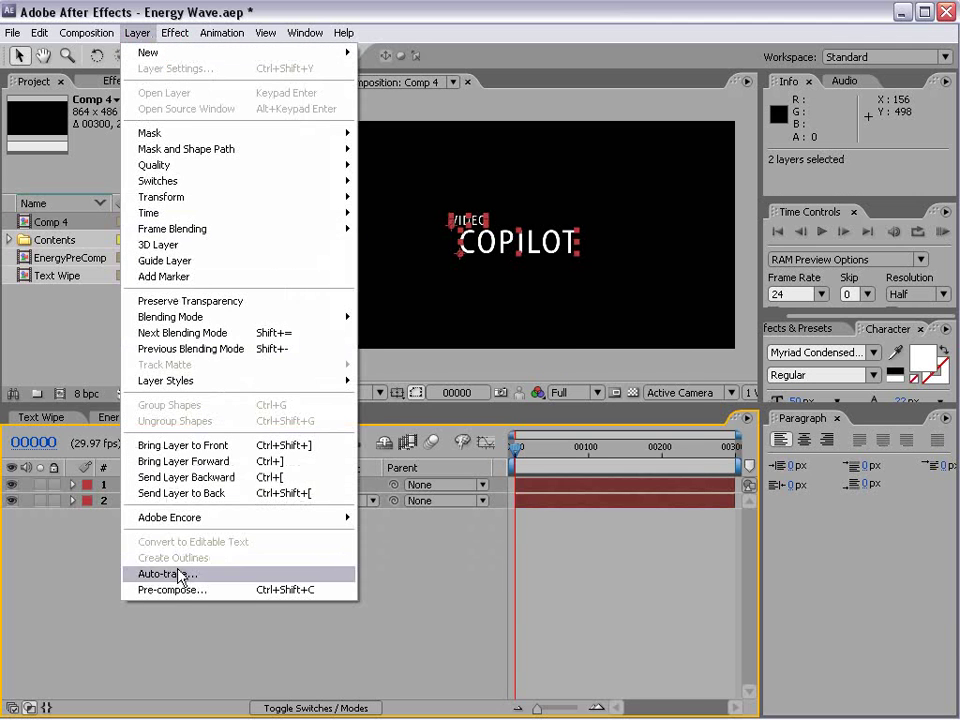
click(172, 590)
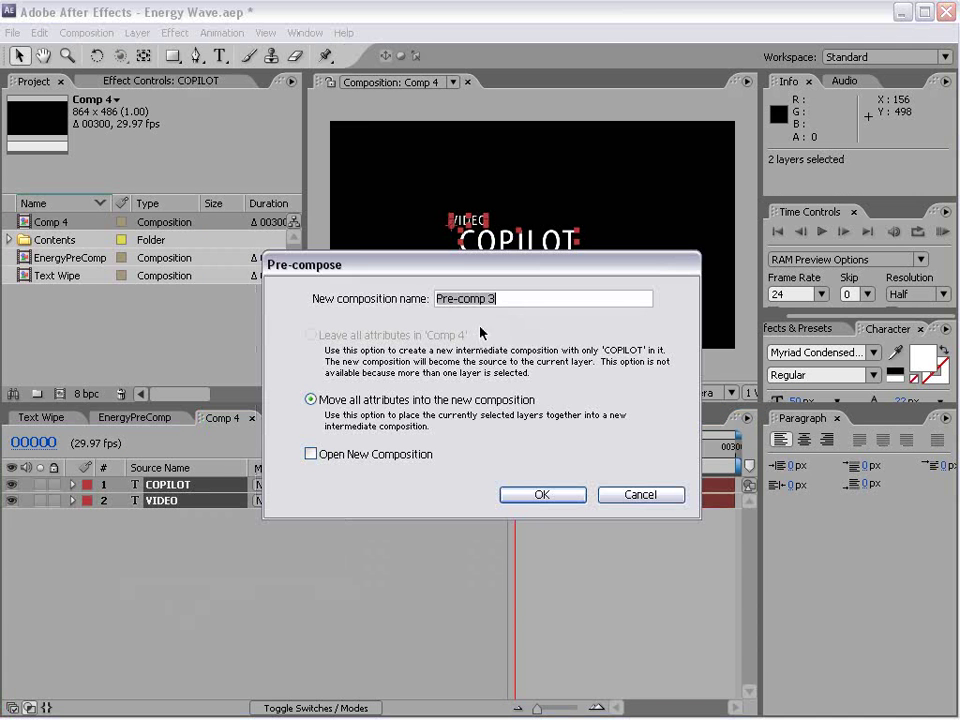
text(Title)
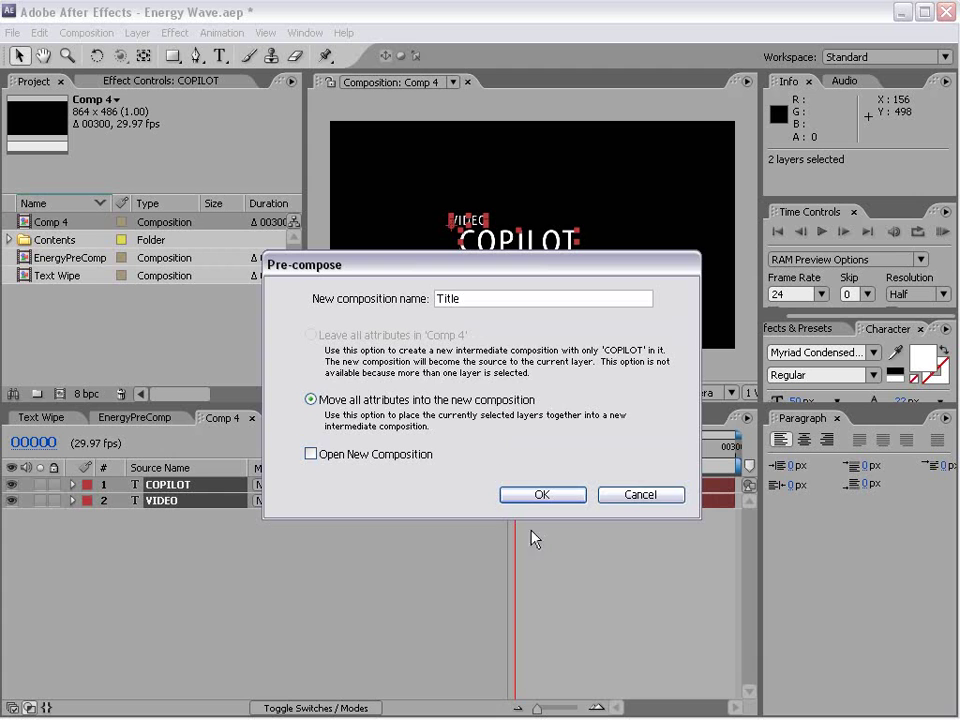
click(543, 494)
Check the title up close, then drag EnergyPreComp into Comp 4
key(period)
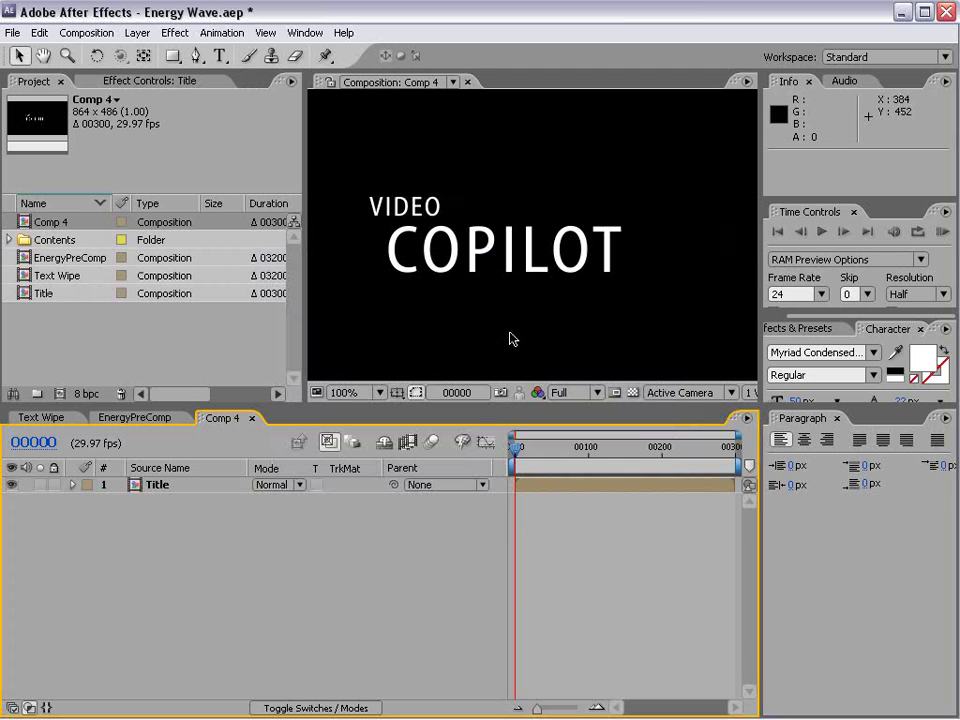
key(comma)
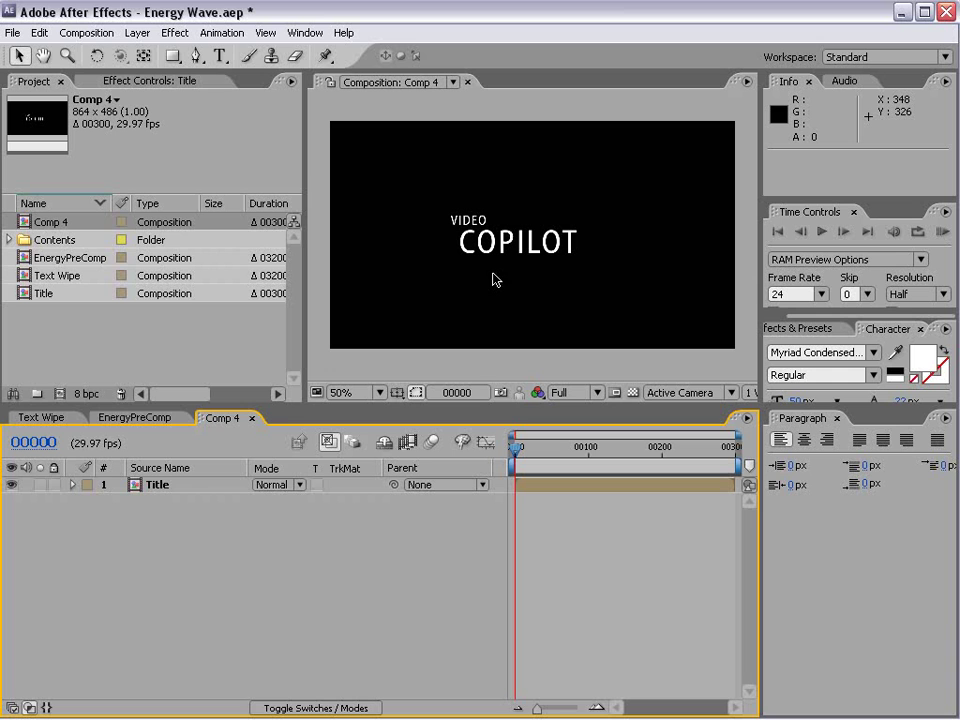
drag(66, 258, 537, 242)
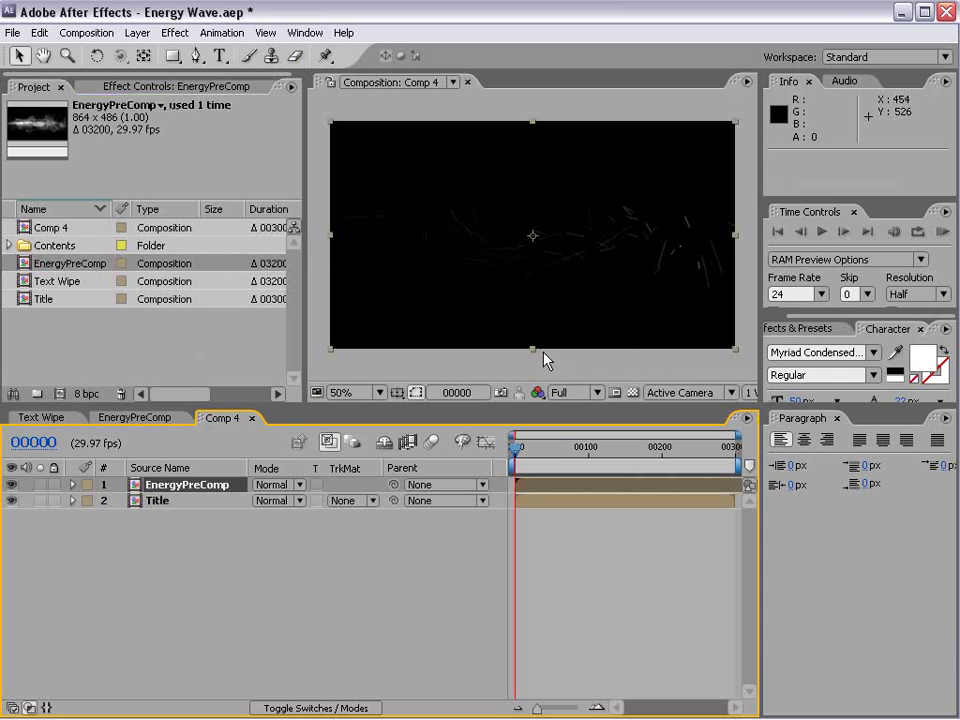
Keyframe EnergyPreComp's Position from off-screen right at frame 0 to the left side at frame 112
mouse_move(517, 446)
mouse_down()
mouse_move(574, 449)
mouse_move(508, 464)
mouse_up()
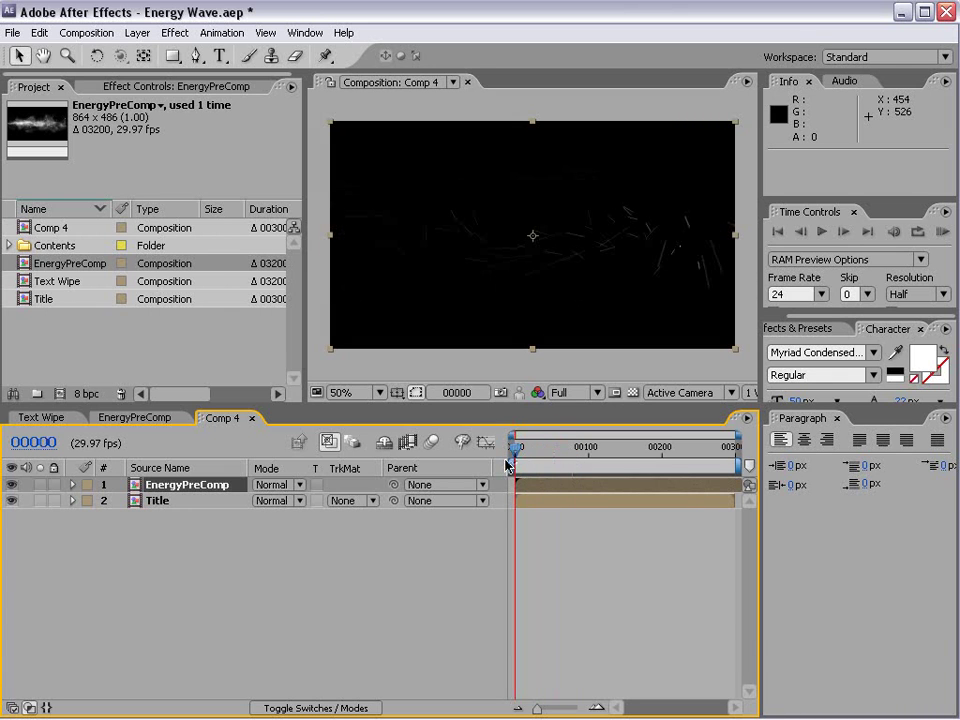
key(p)
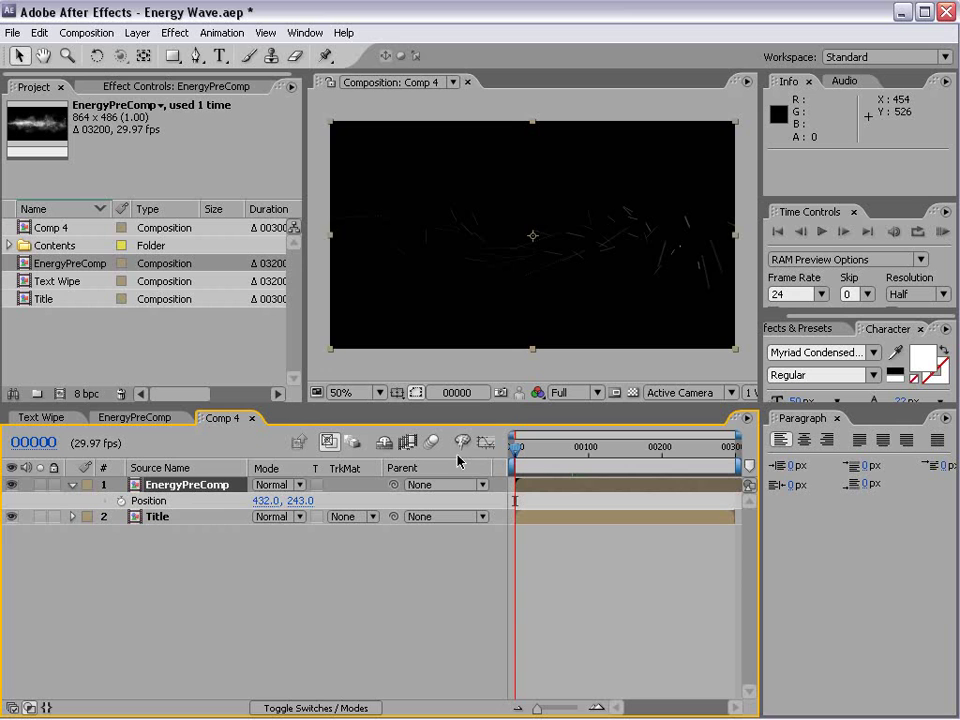
click(121, 500)
drag(357, 276, 336, 306)
click(598, 451)
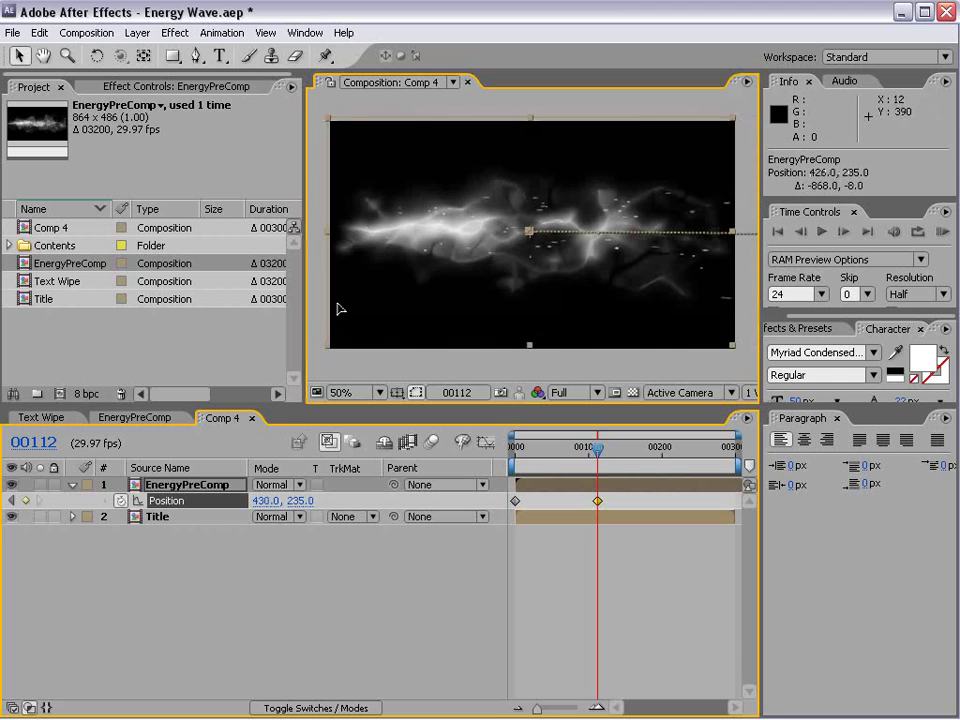
drag(671, 313, 296, 315)
Set the energy layer's blending mode to Screen and scrub through the sweep
click(288, 486)
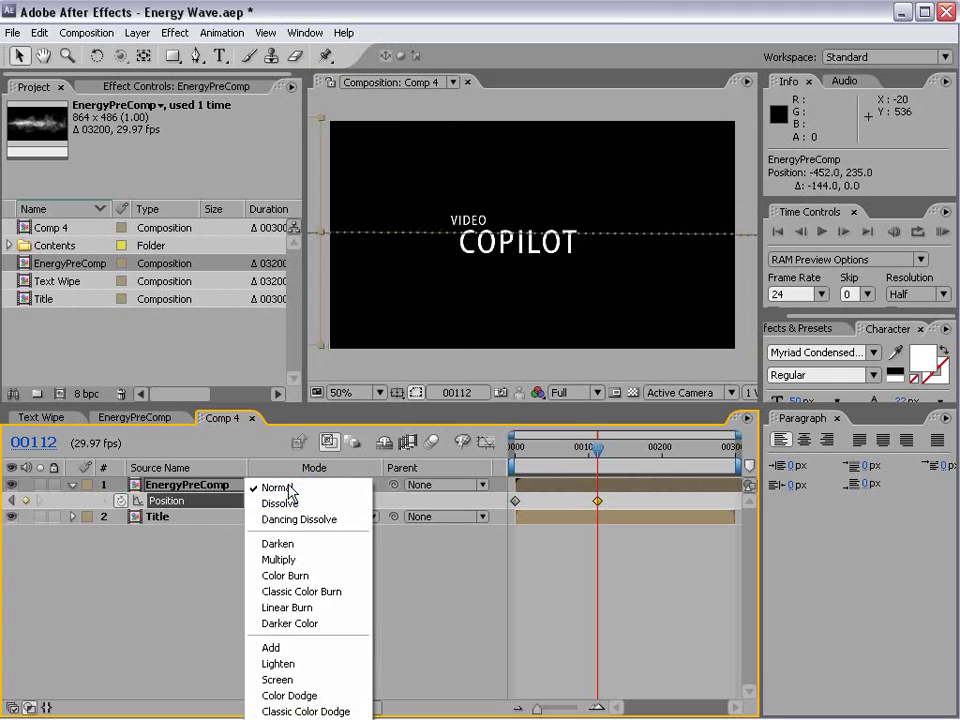
click(280, 679)
click(557, 451)
drag(557, 451, 580, 451)
click(584, 556)
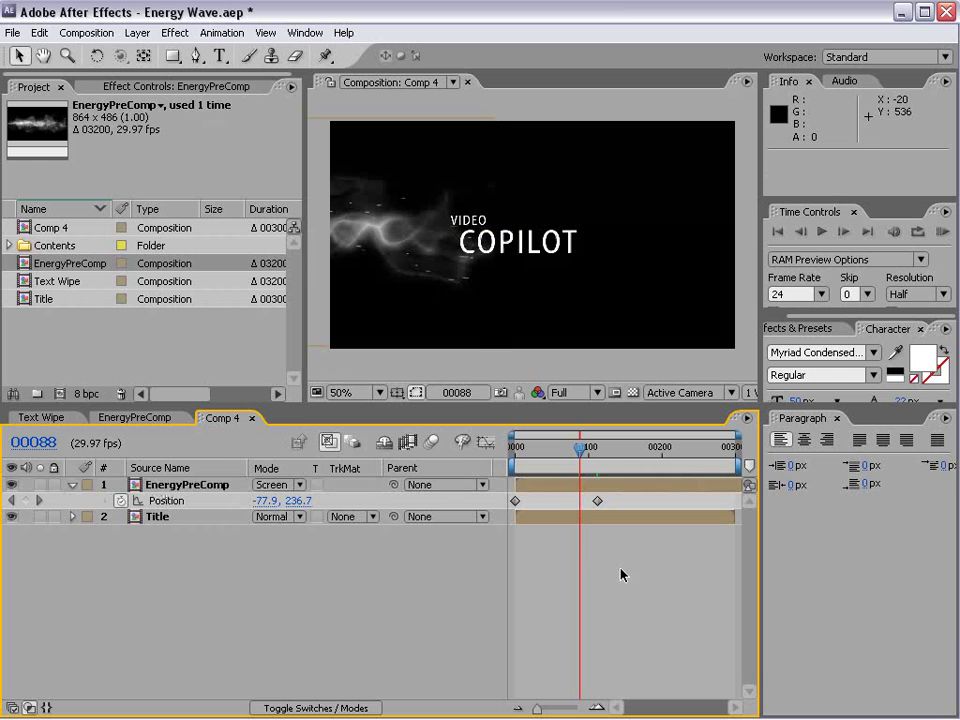
click(139, 33)
Create a new solid layer named Colorize
mouse_move(160, 52)
click(405, 69)
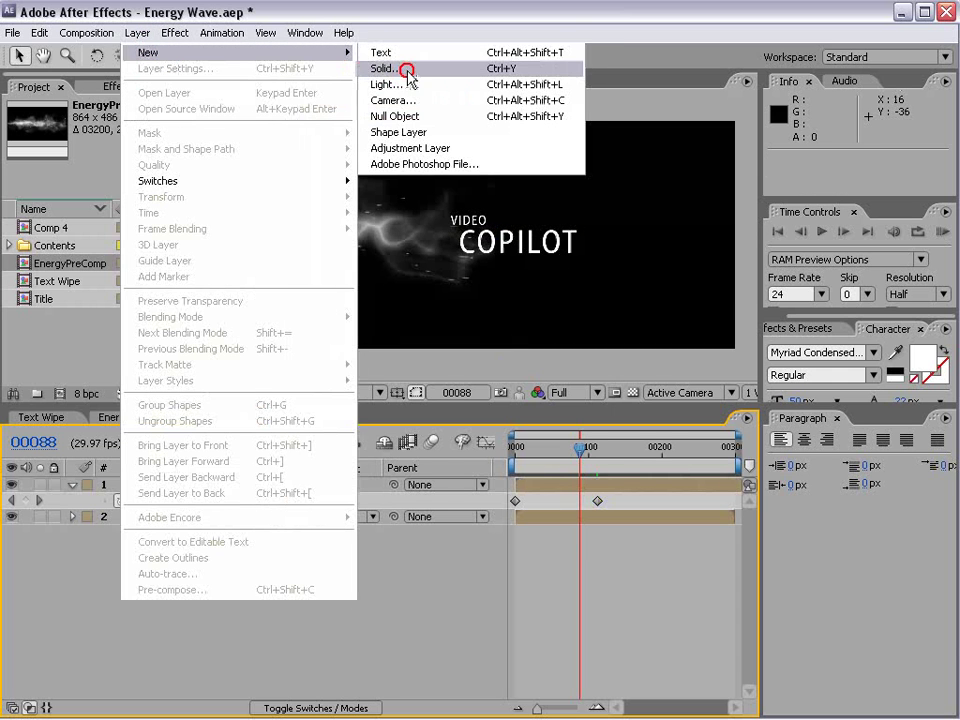
text(Colorize)
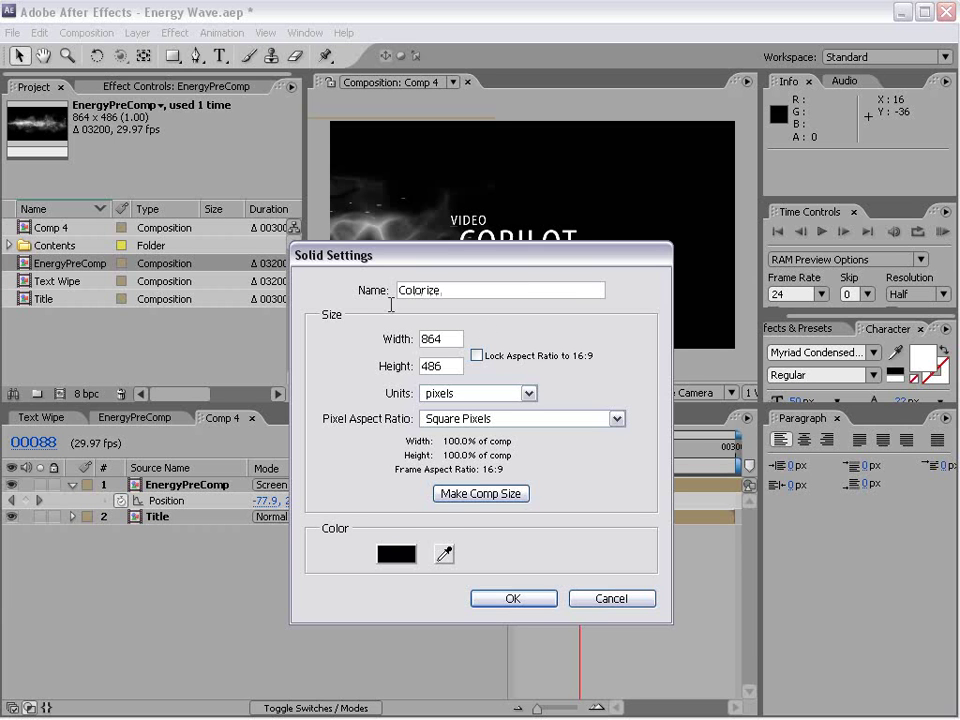
click(512, 598)
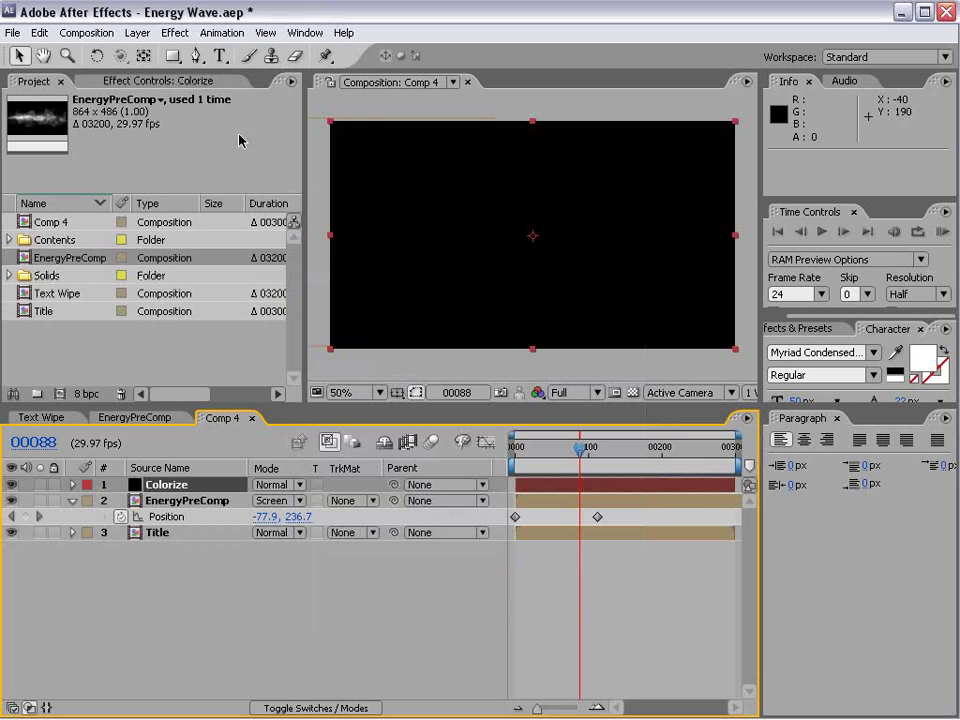
Apply a Ramp effect to Colorize and set its Ramp Shape to Radial
click(175, 32)
mouse_move(189, 301)
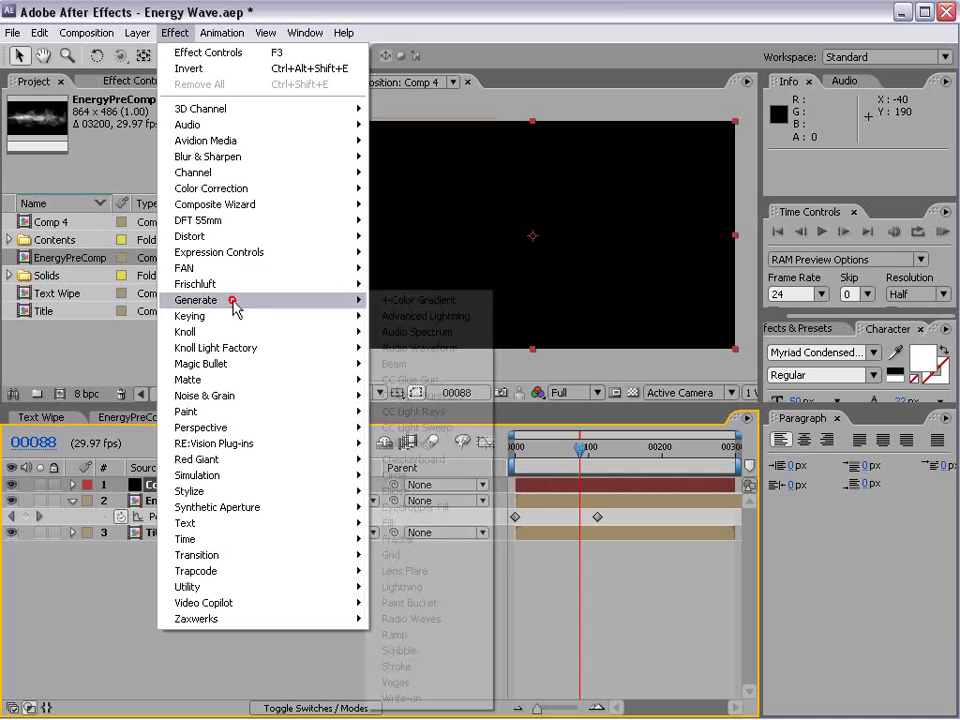
click(410, 635)
click(168, 211)
click(175, 228)
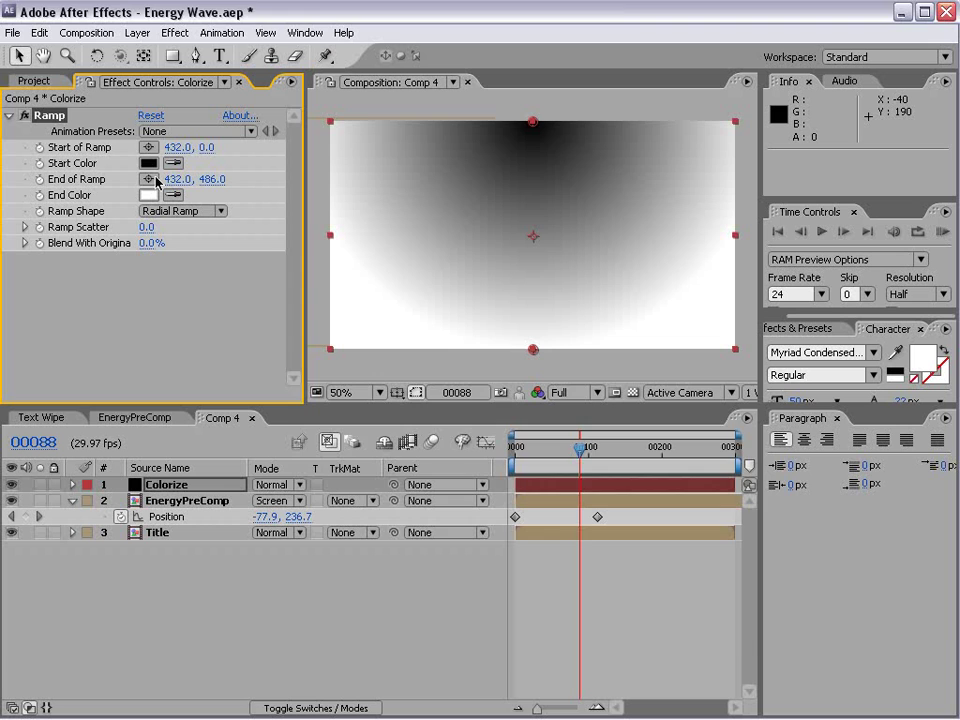
Set the ramp's Start Color to red and End Color to cyan, then drag both ramp points lower
click(149, 163)
drag(450, 465, 572, 435)
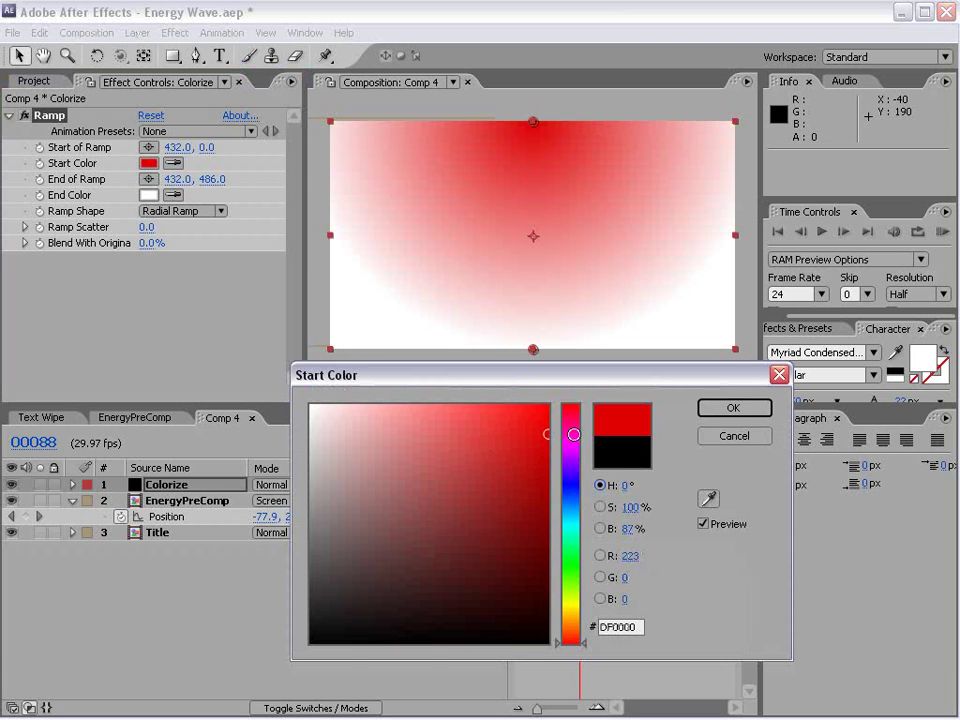
click(731, 404)
click(149, 195)
click(571, 518)
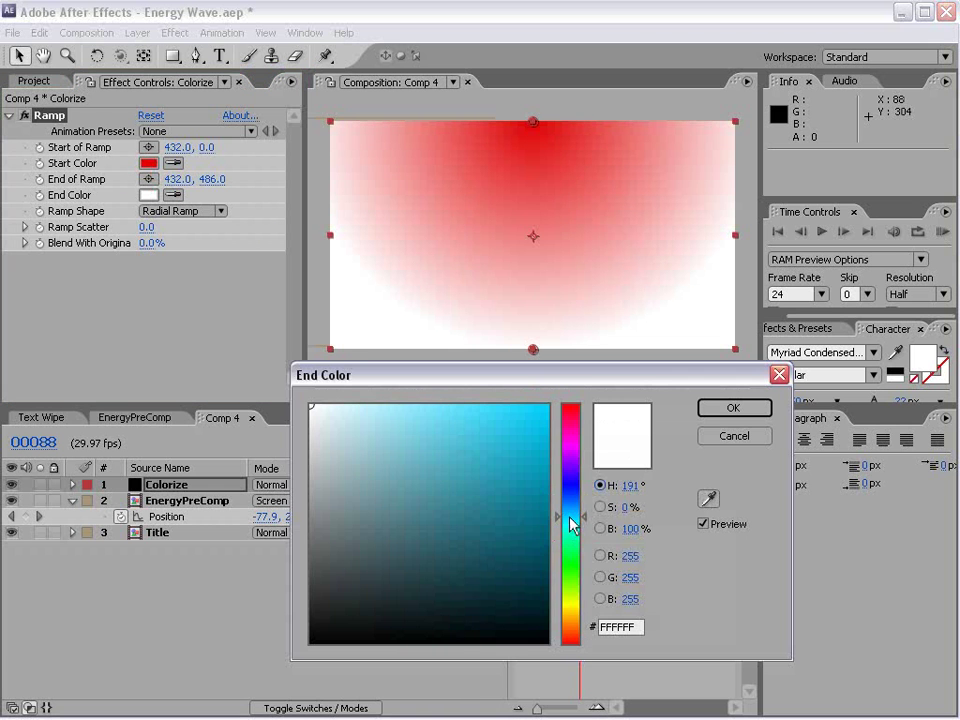
click(503, 416)
drag(503, 416, 548, 404)
click(571, 522)
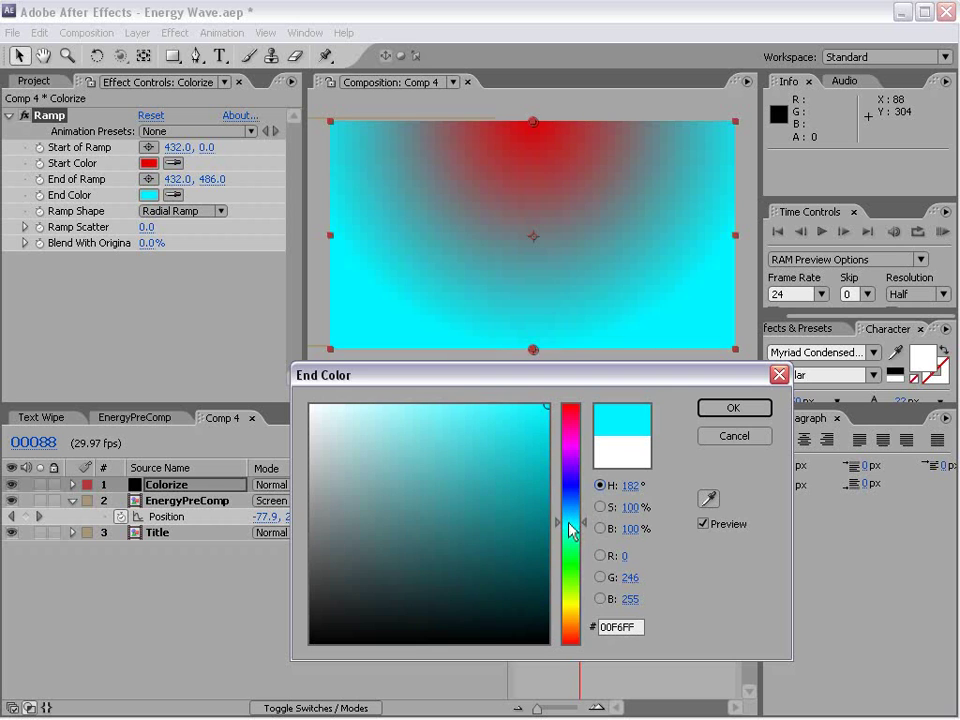
click(728, 408)
drag(533, 121, 533, 218)
drag(533, 349, 532, 407)
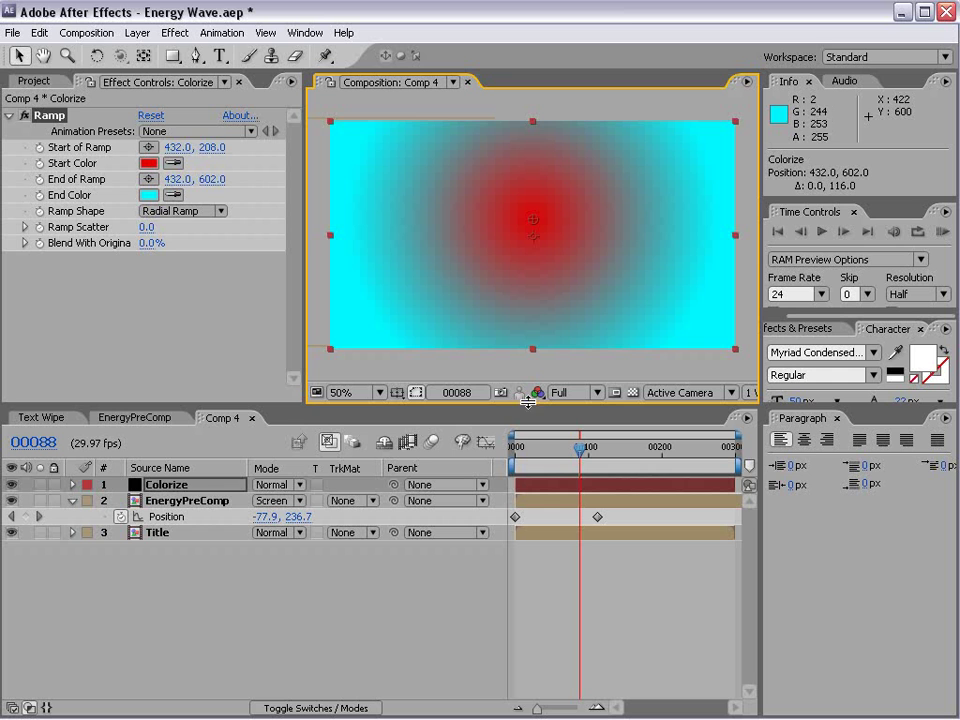
Set the Colorize layer's blending mode to Color
click(271, 484)
click(232, 712)
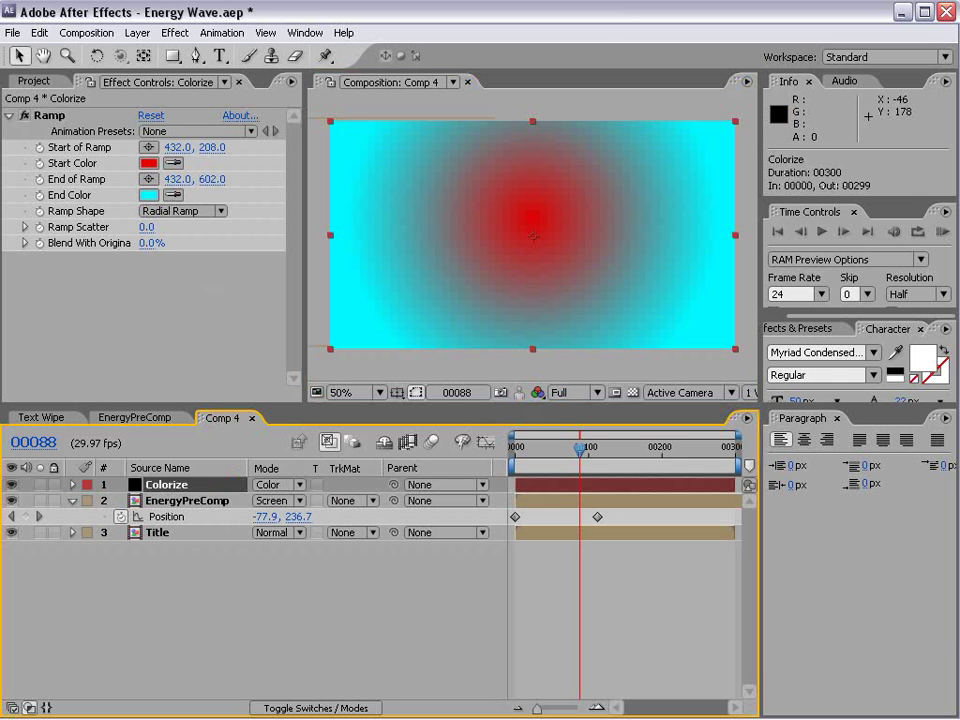
click(280, 485)
click(285, 501)
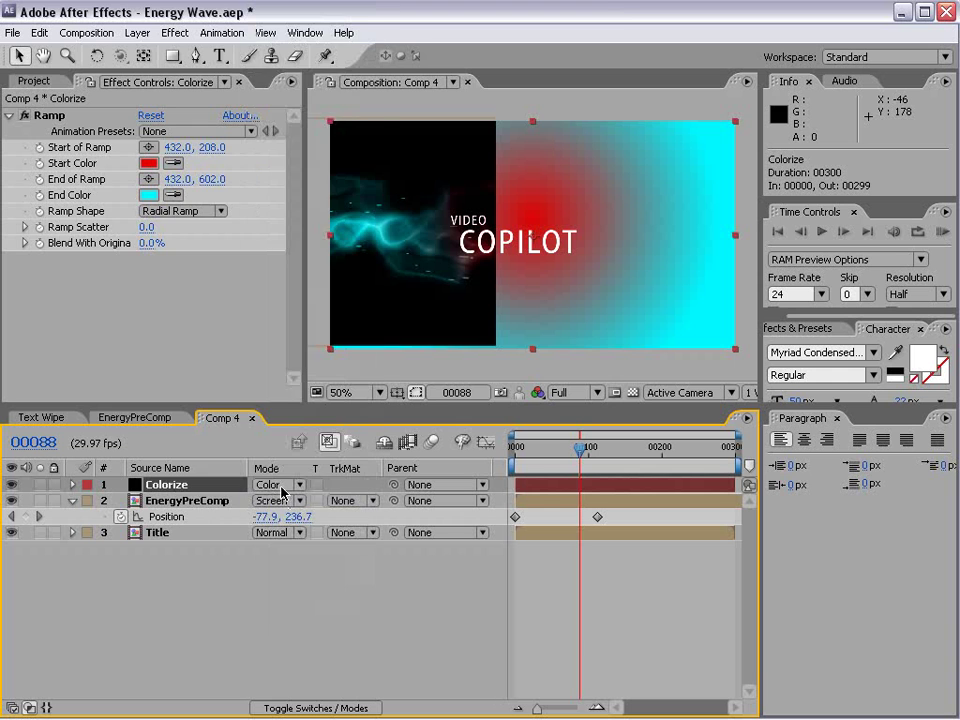
Add a black solid below the Title layer and rename it BG
click(137, 33)
mouse_move(143, 55)
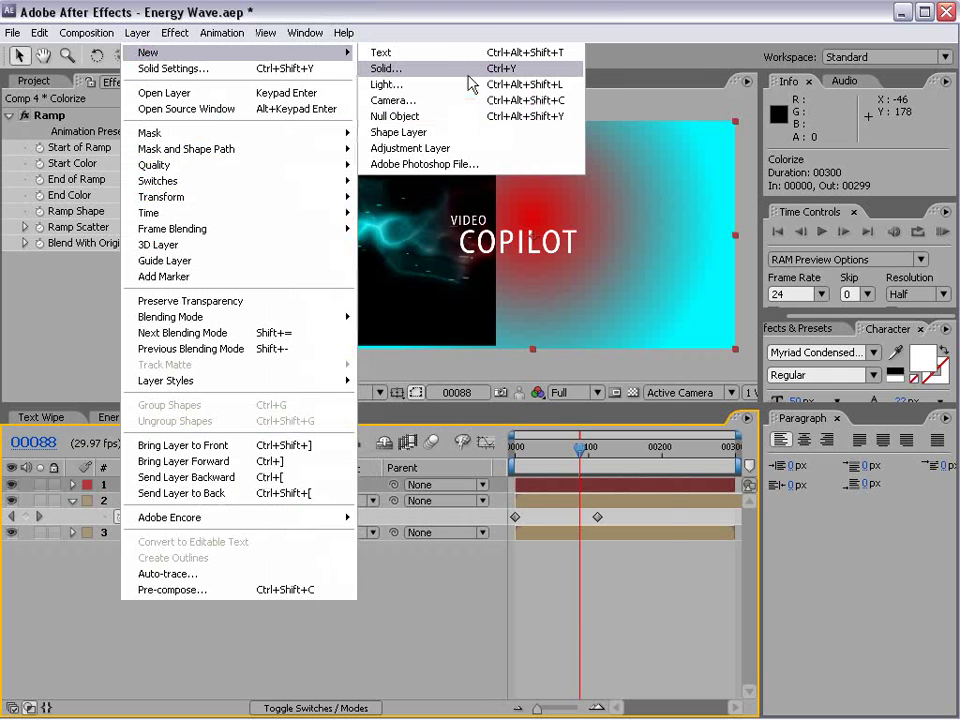
click(420, 68)
click(513, 598)
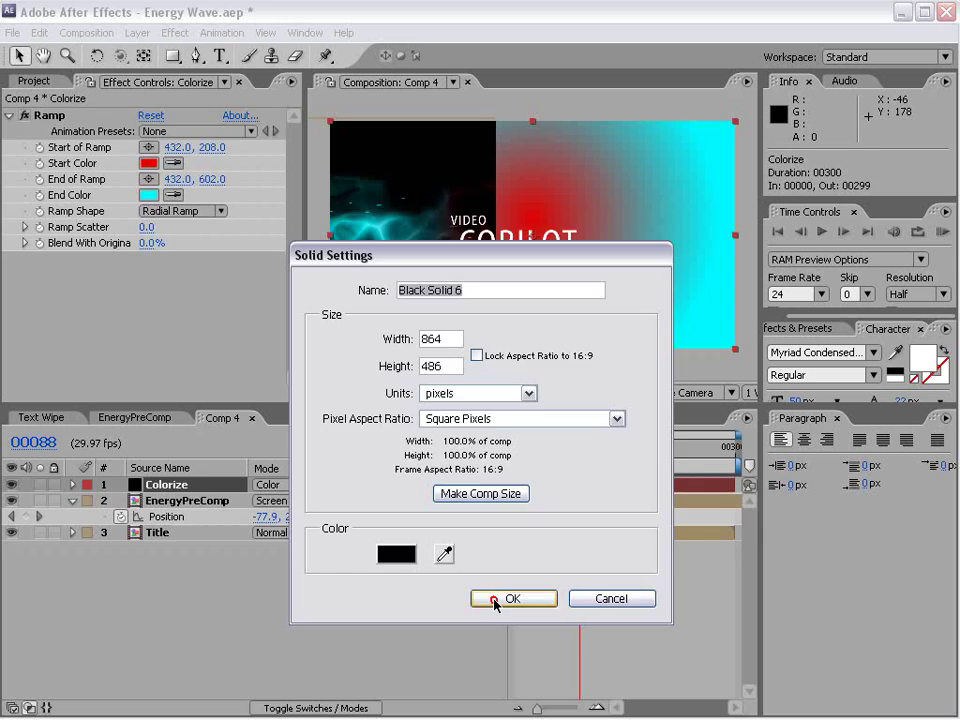
drag(175, 484, 168, 585)
click(160, 546)
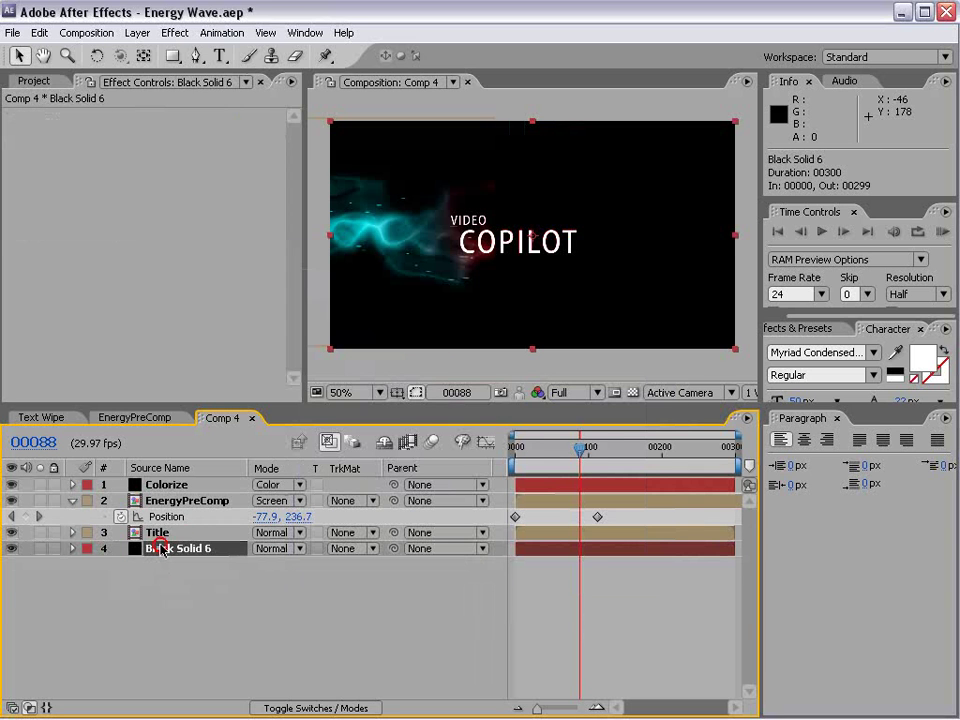
key(Return)
text(BG)
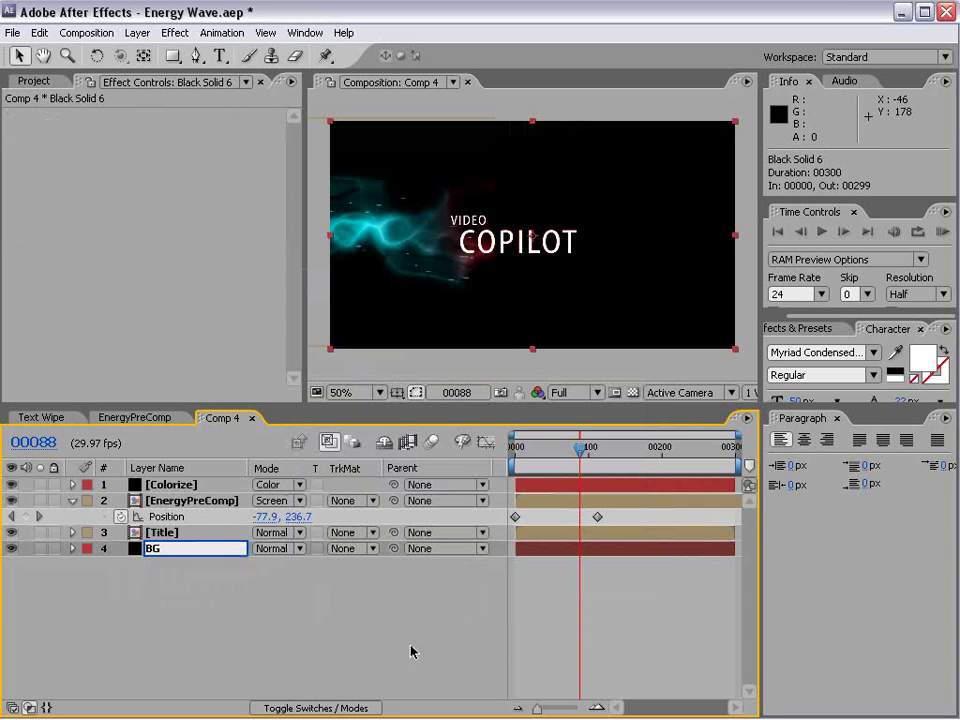
click(600, 654)
drag(589, 452, 557, 465)
Move Colorize's End of Ramp point lower, to 432,726
click(150, 484)
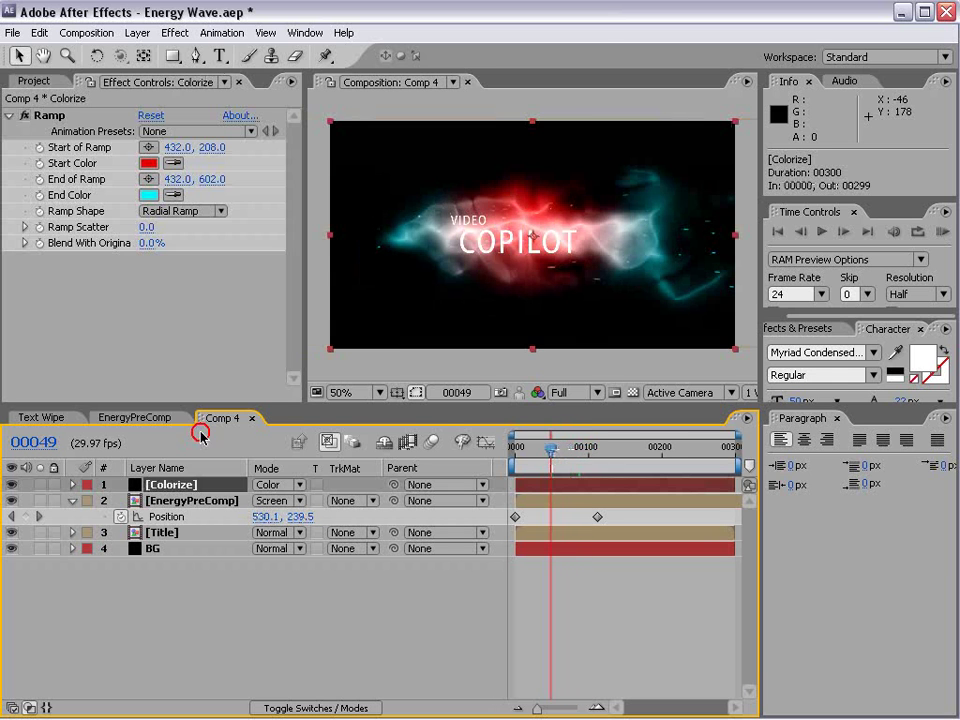
key(comma)
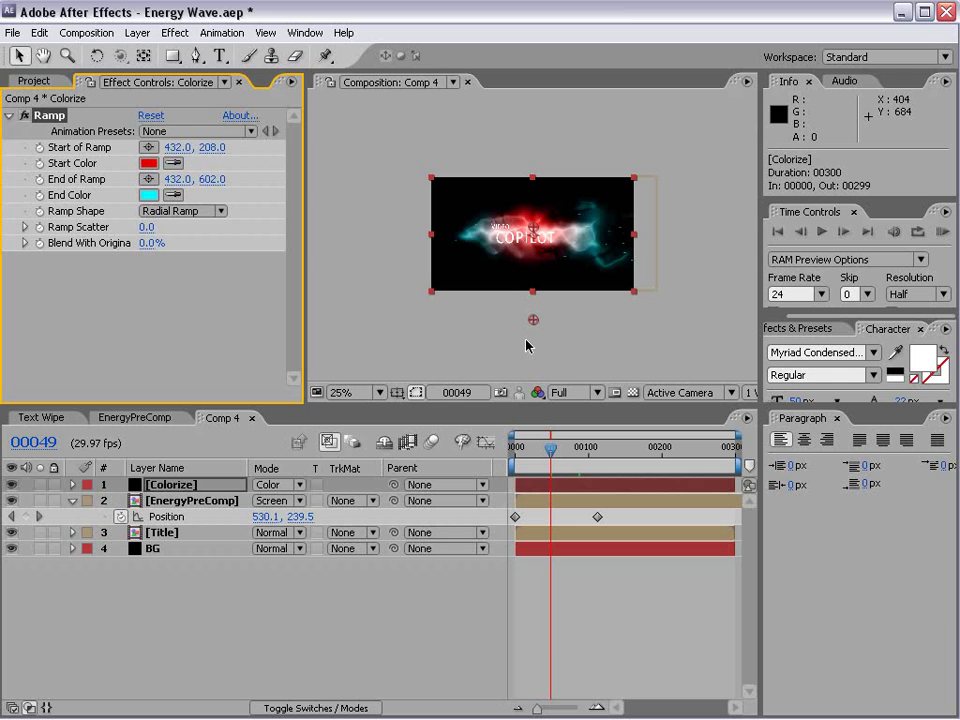
drag(534, 327, 535, 355)
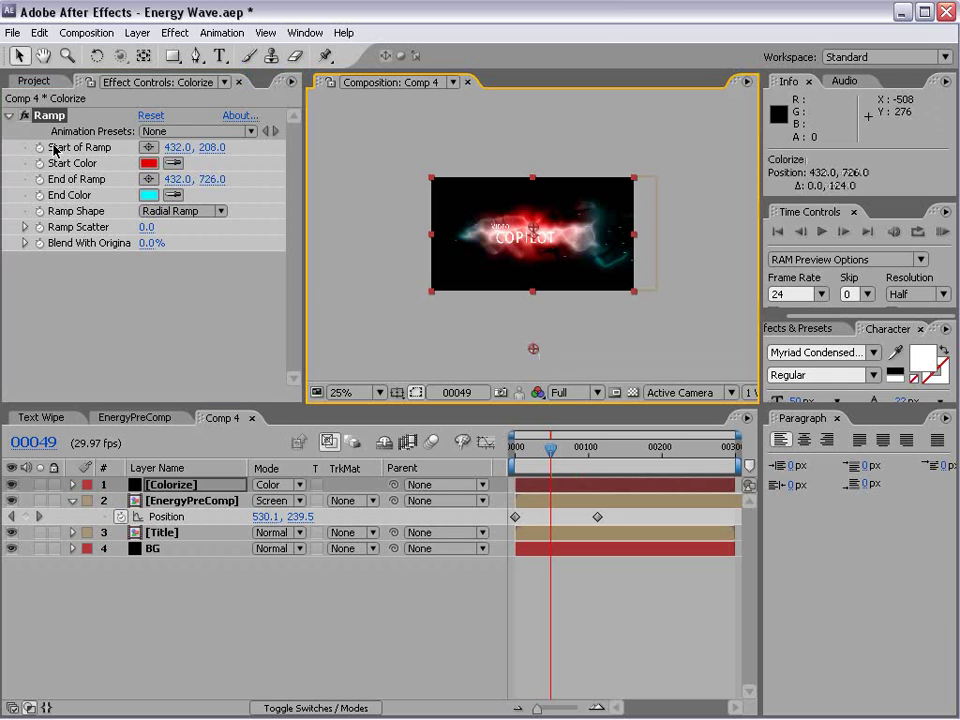
Add a Tint effect to Colorize with Amount to Tint at 44%
click(175, 32)
mouse_move(226, 190)
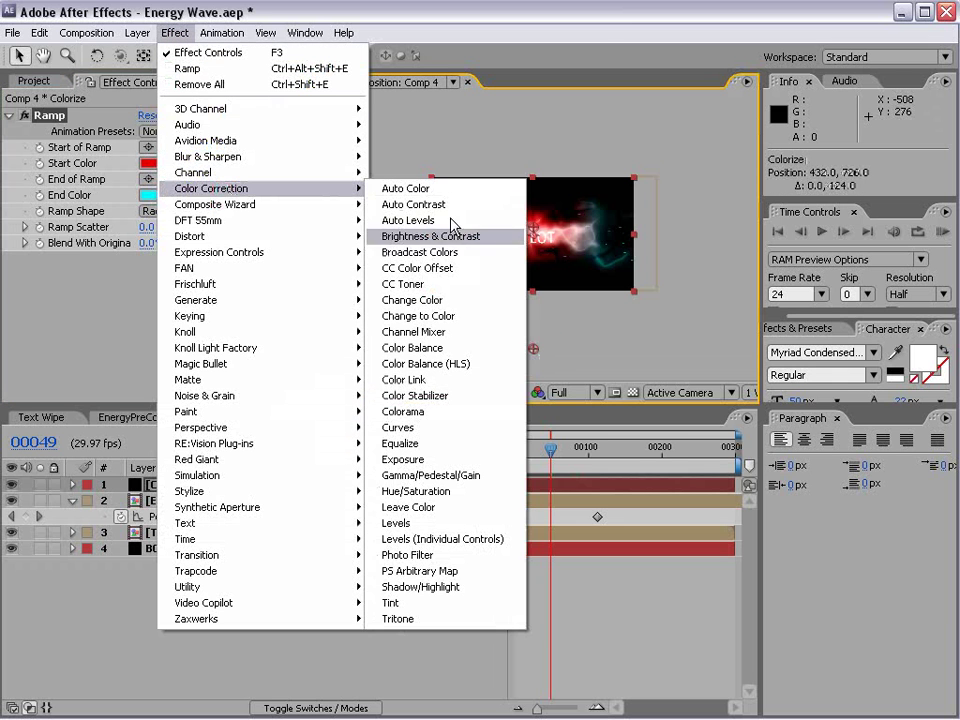
click(420, 604)
key(period)
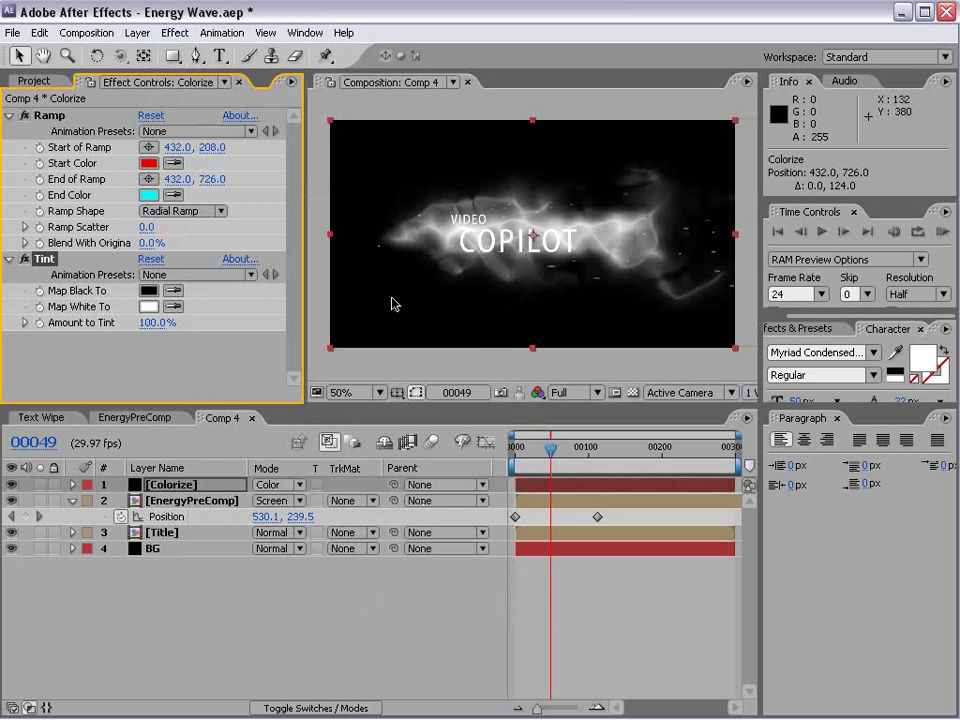
drag(146, 323, 22, 322)
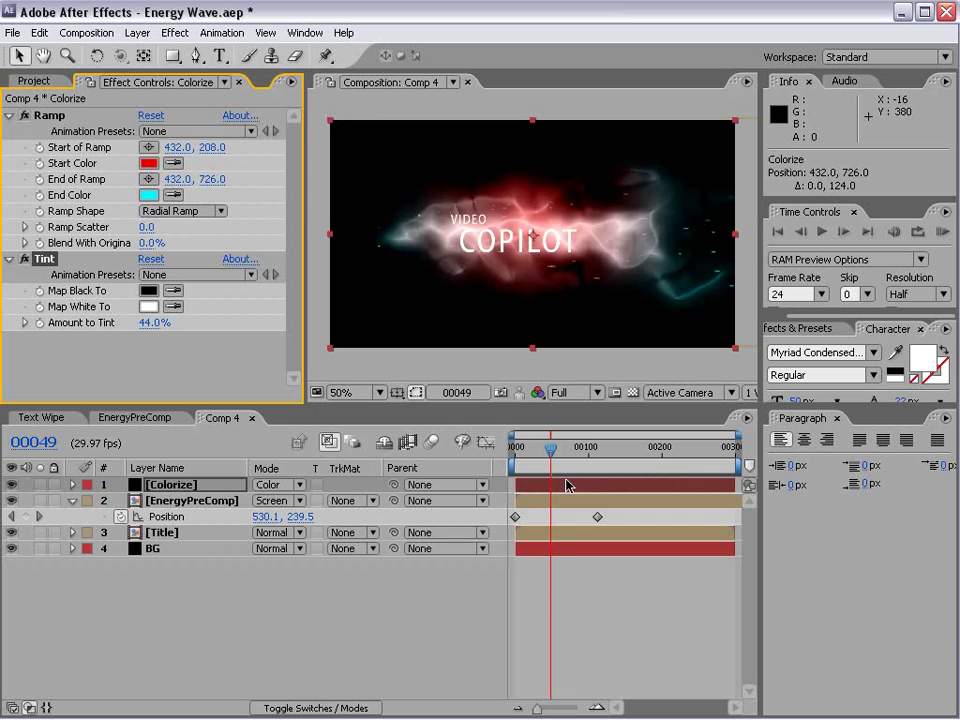
drag(552, 448, 515, 447)
Move the energy wave's second Position keyframe to frame 69 and reveal the Title layer's Opacity
drag(597, 517, 565, 517)
drag(515, 447, 530, 453)
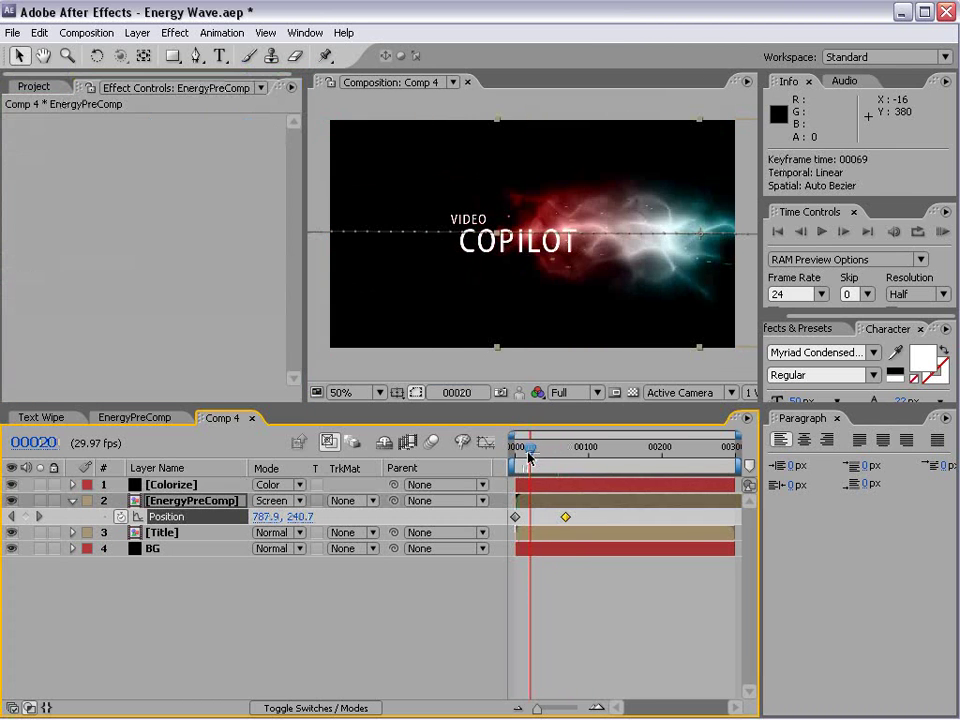
click(167, 548)
key(t)
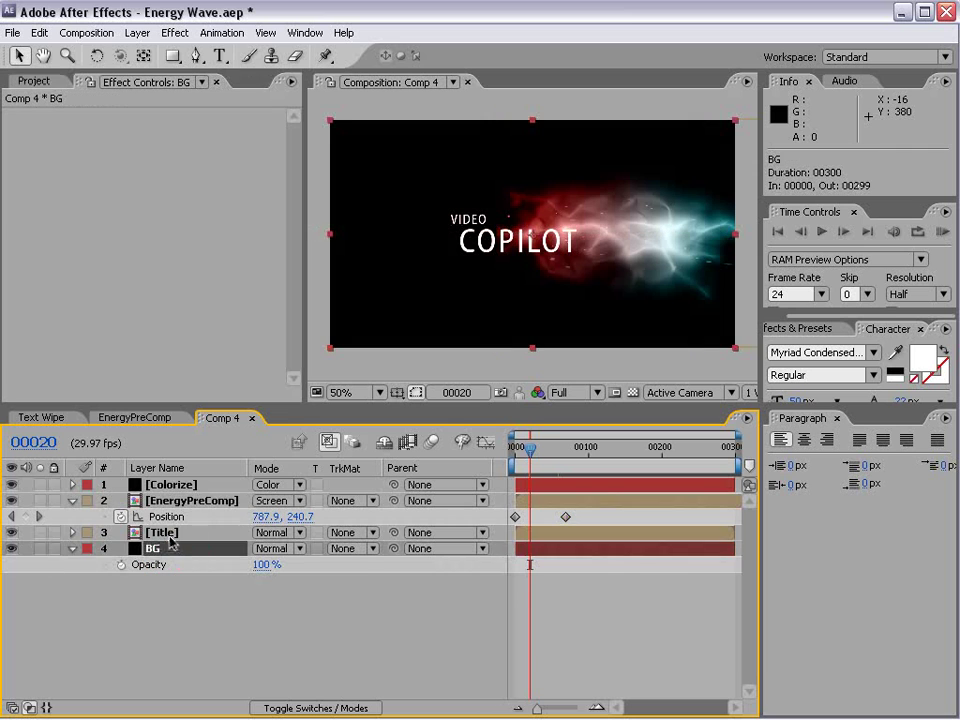
click(162, 532)
key(t)
Keyframe Title opacity at 100% on frame 39 and 0% on frame 20
click(121, 548)
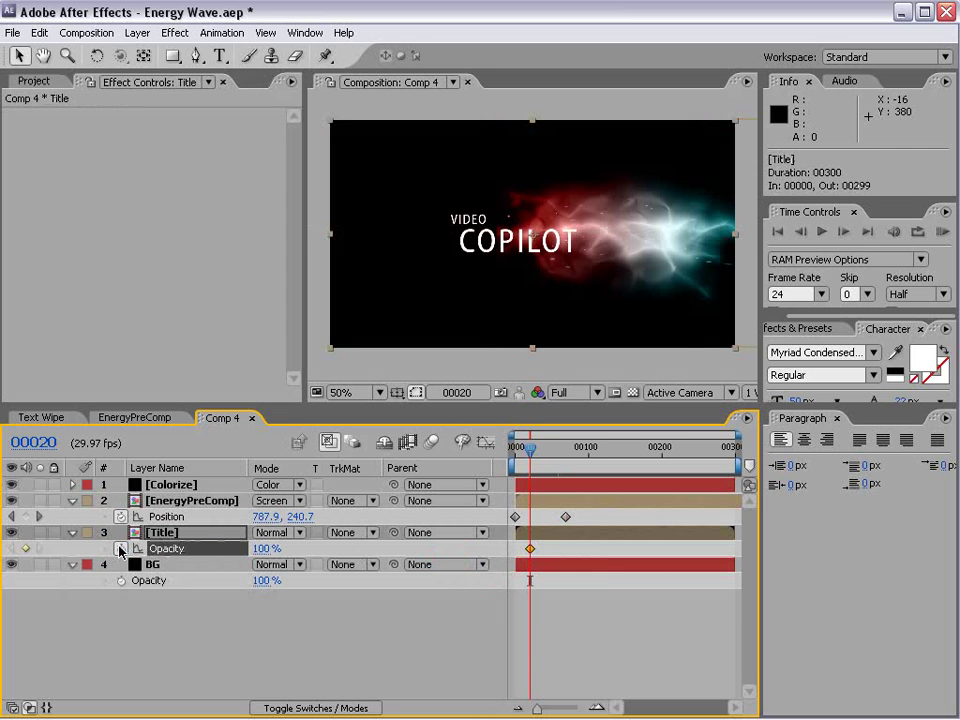
drag(531, 550, 544, 549)
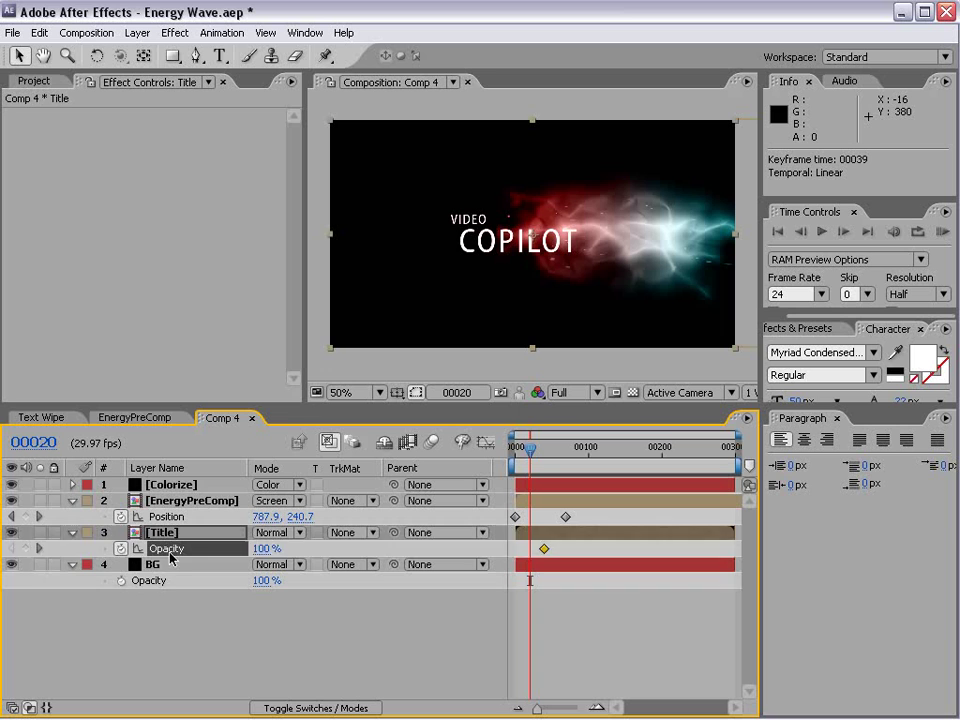
click(266, 548)
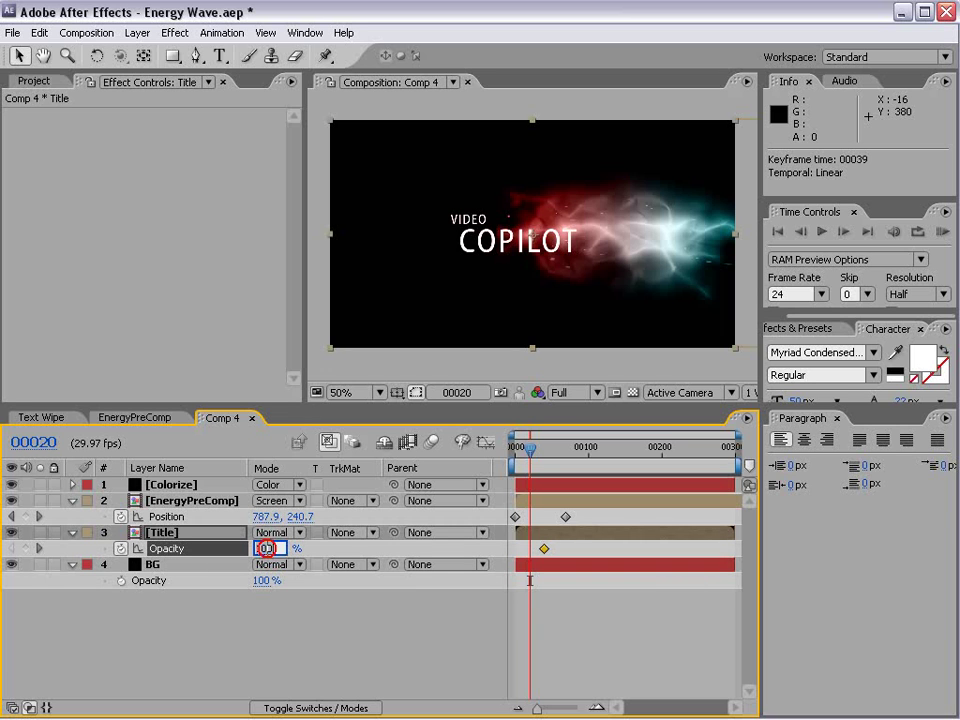
text(0)
key(Return)
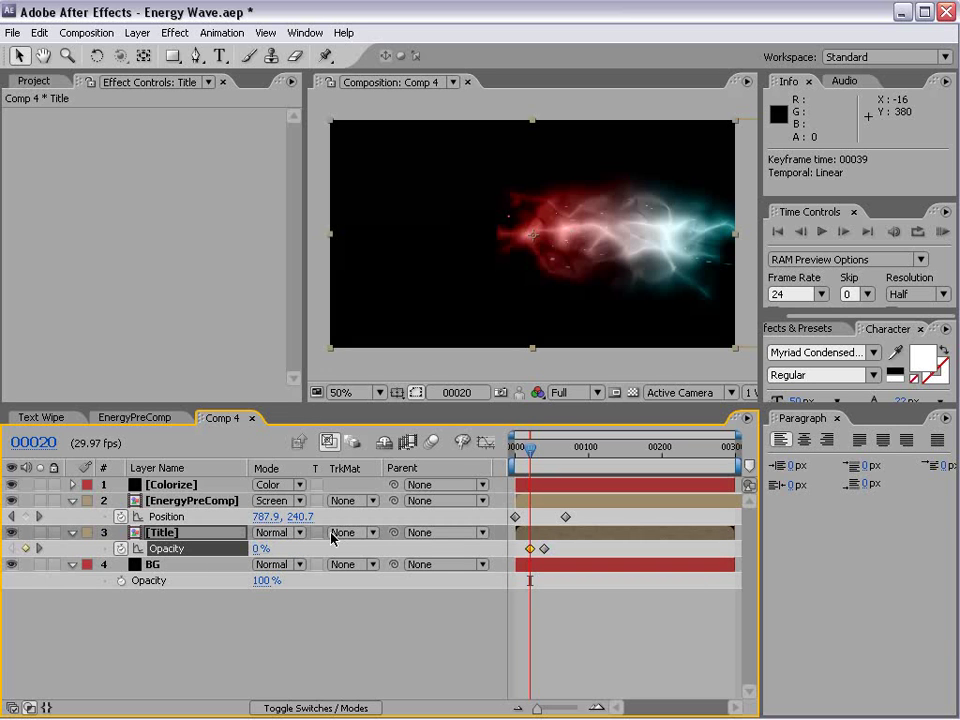
Scrub through the title fade-in in the graph view, then zoom the timeline in
click(485, 441)
mouse_move(530, 449)
mouse_down()
mouse_move(541, 452)
mouse_move(531, 451)
mouse_up()
key(shift+F3)
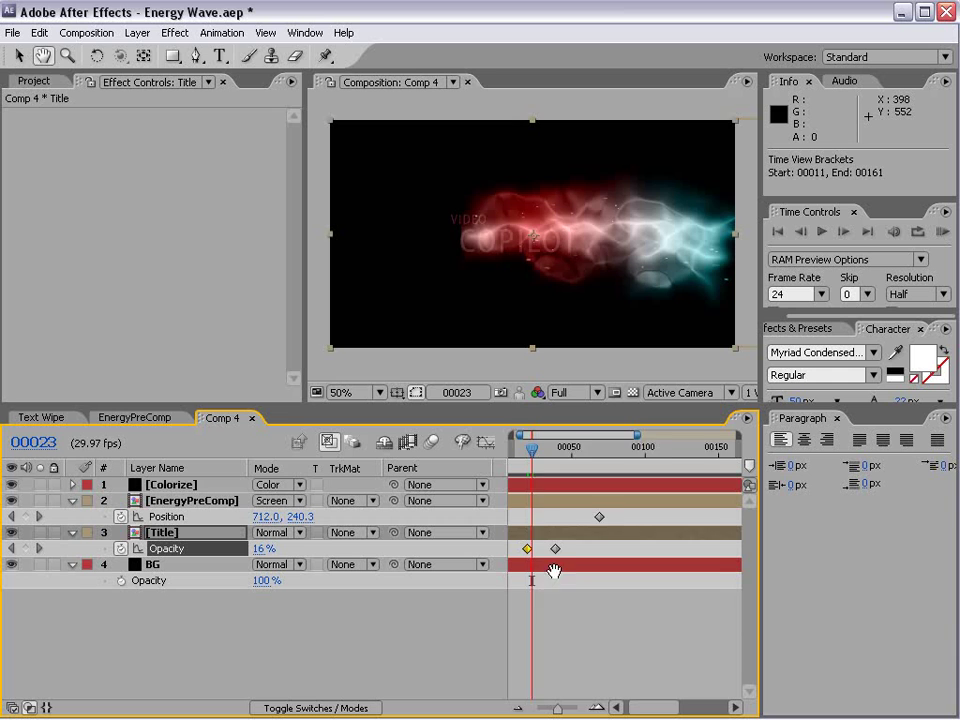
key(equal)
mouse_move(546, 448)
mouse_down()
mouse_move(563, 451)
mouse_move(548, 452)
mouse_up()
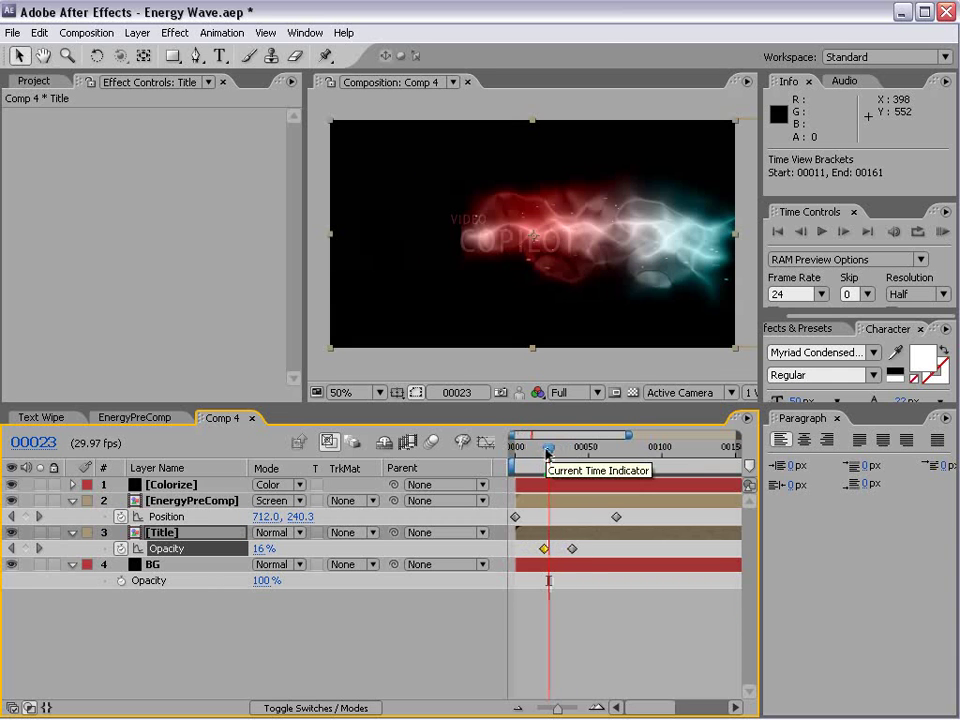
Apply Turbulent Displace from the Distort effects to the Title layer
click(178, 34)
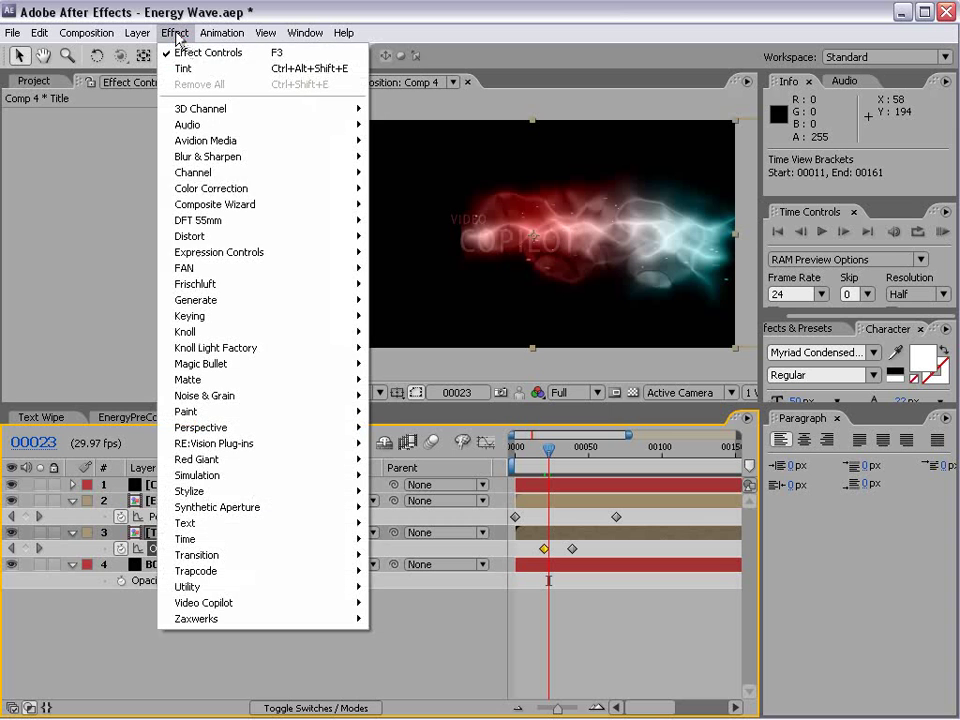
click(253, 238)
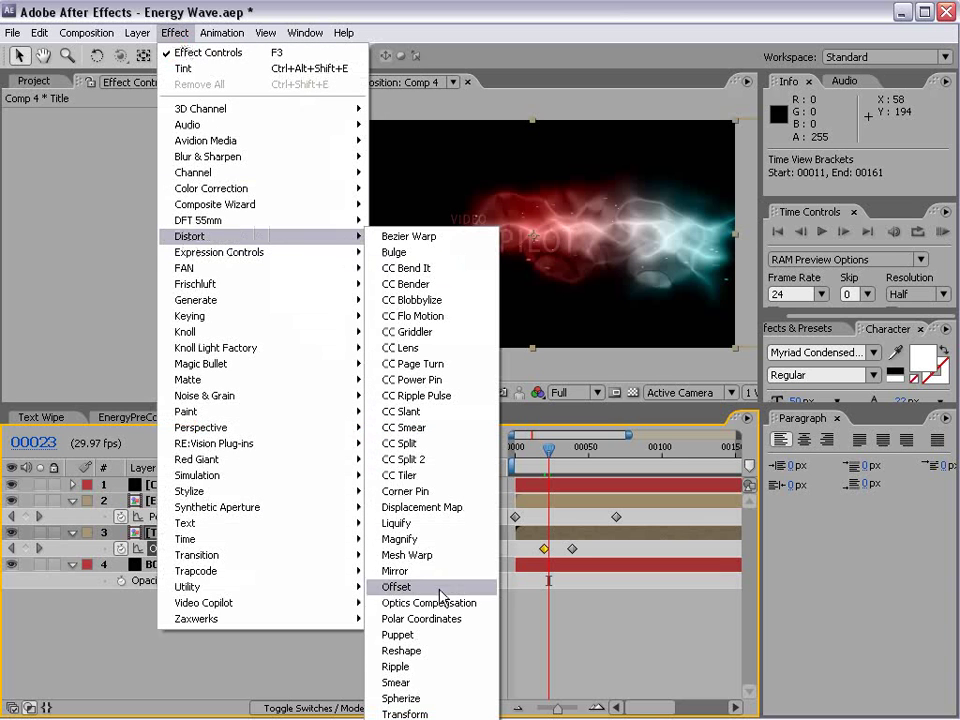
click(405, 712)
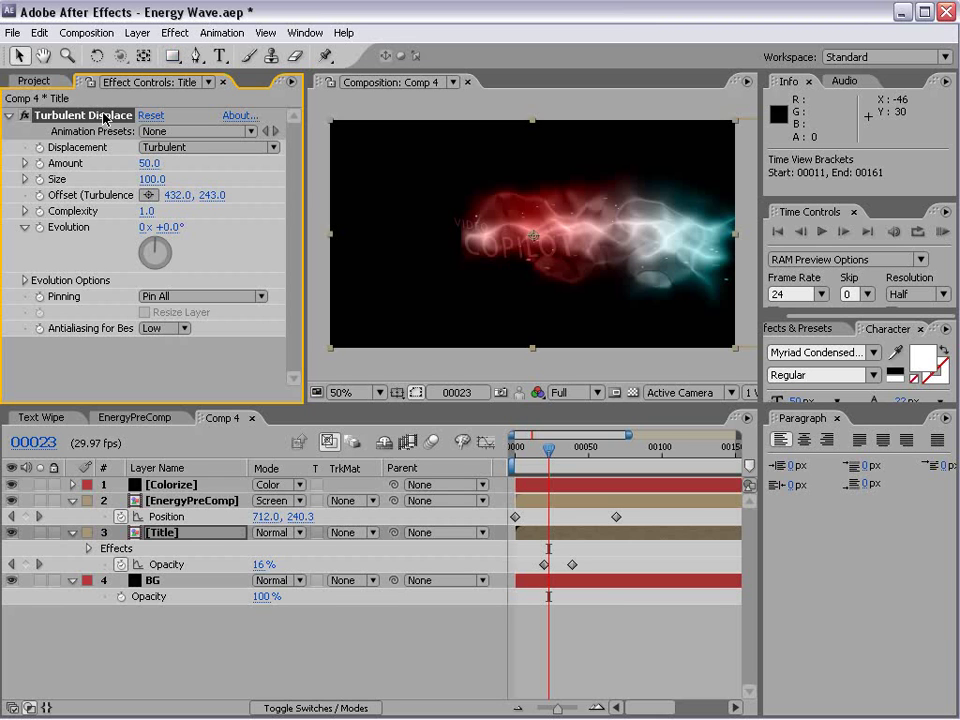
Solo the title and set Turbulent Displace to Twist, Amount 50, Size 23, Evolution 2x +71°
click(30, 404)
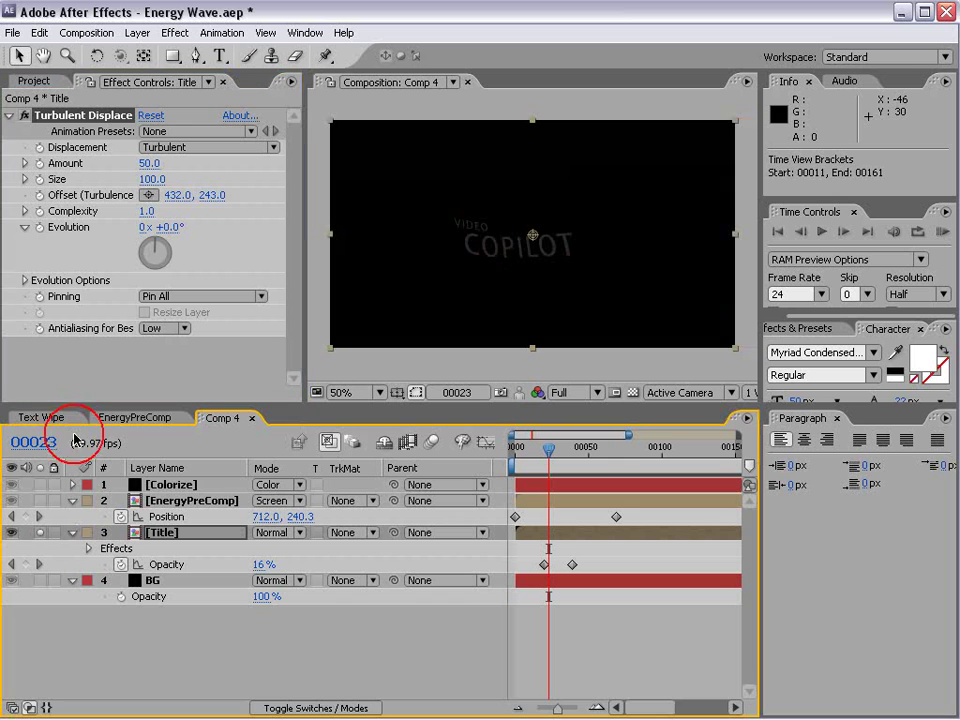
drag(150, 179, 860, 212)
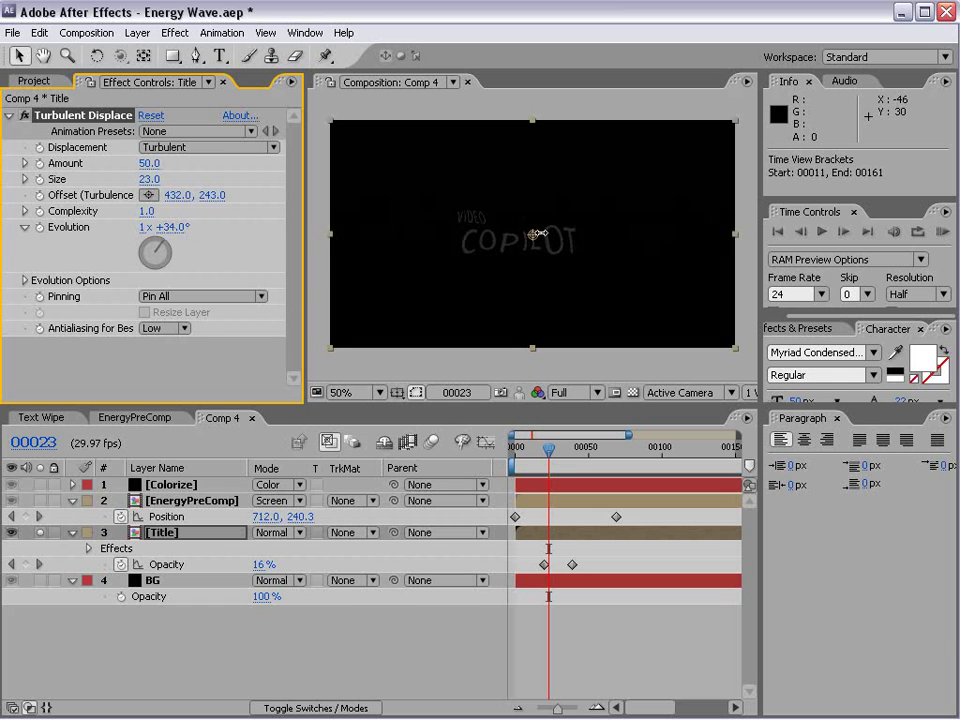
click(205, 147)
click(201, 183)
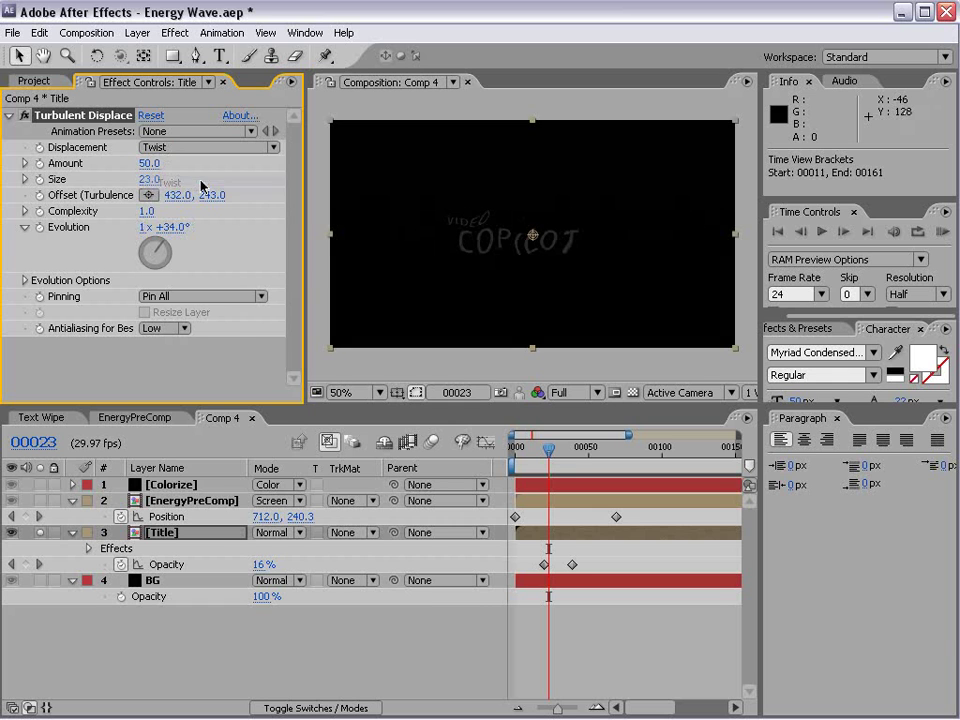
drag(162, 236, 427, 268)
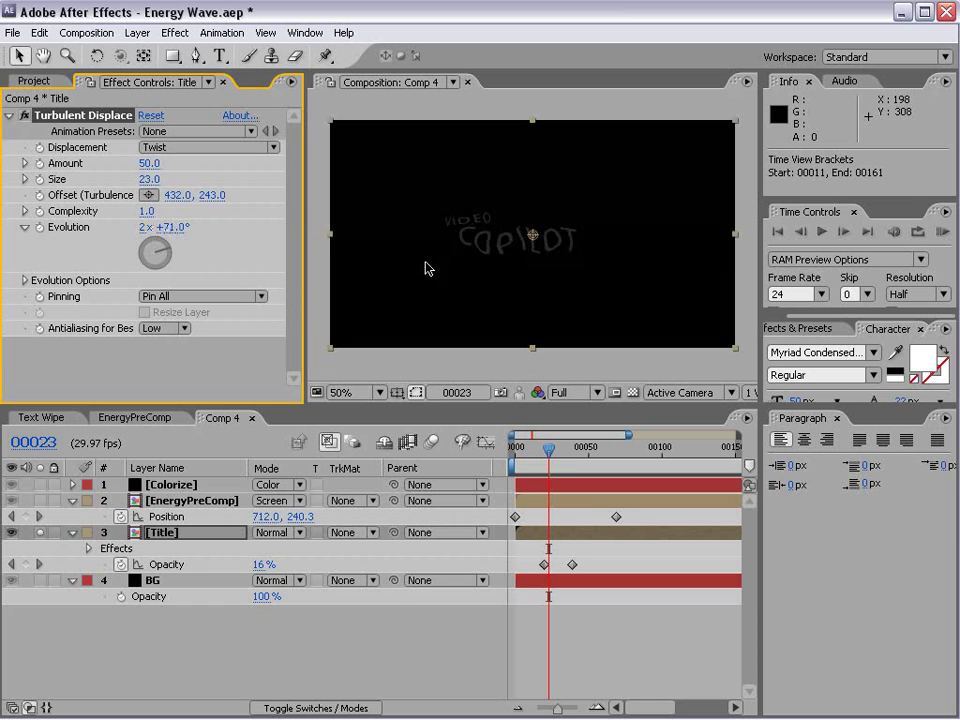
Drive the Title's Turbulent Displace Evolution with the expression time*500 and scrub to check it
alt+click(39, 228)
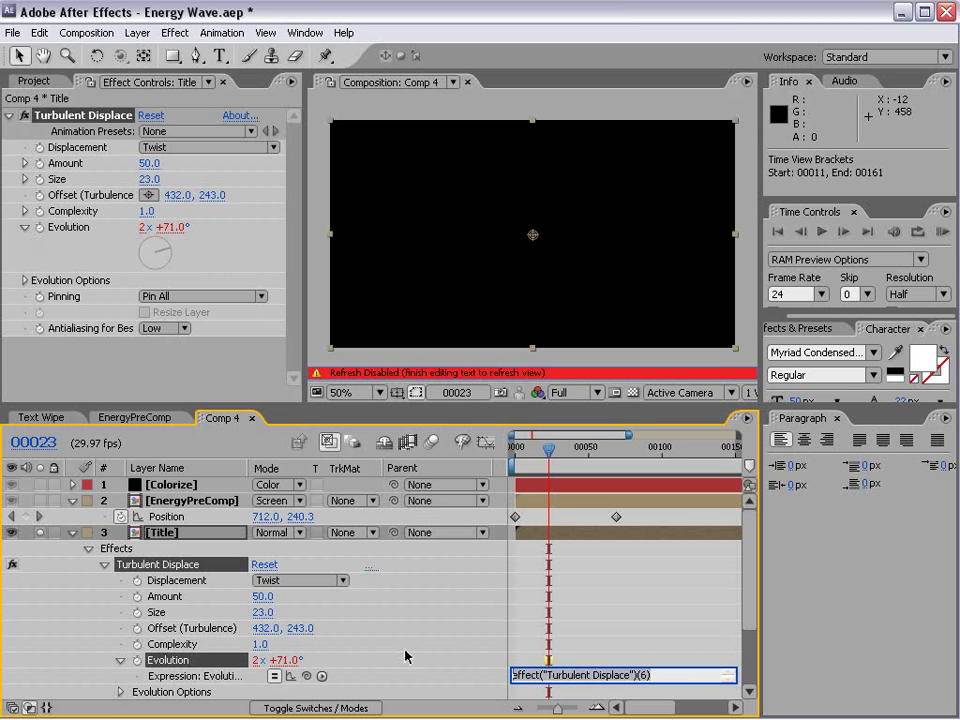
text(time*500)
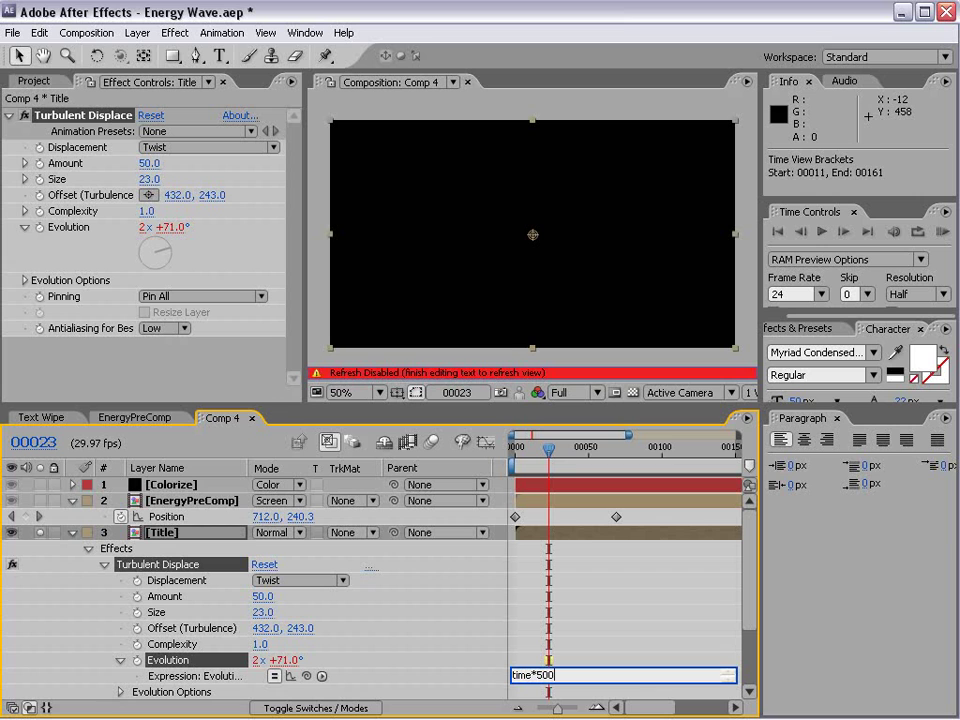
click(563, 662)
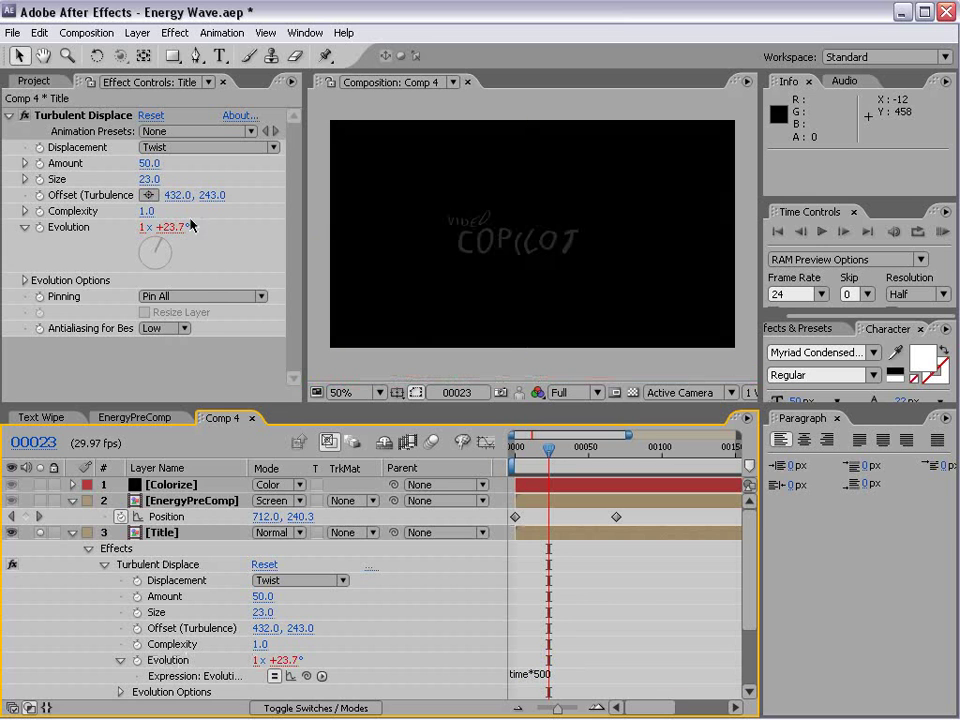
drag(578, 461, 619, 461)
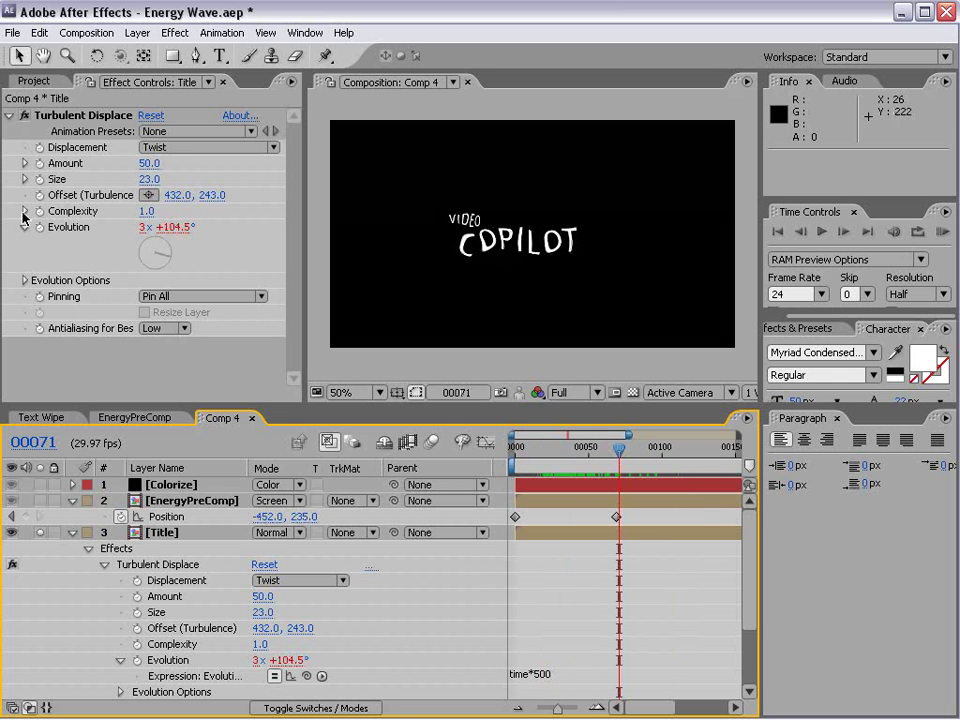
Keyframe Turbulent Displace Amount from 50 at frame 40 down to 0 at frame 50
click(39, 163)
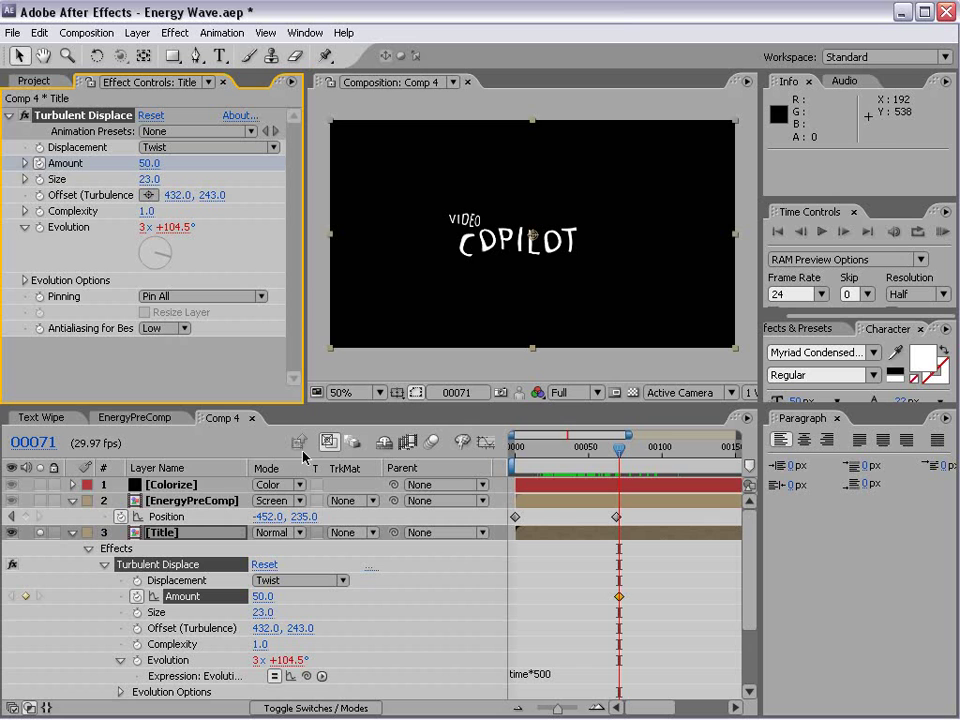
click(40, 537)
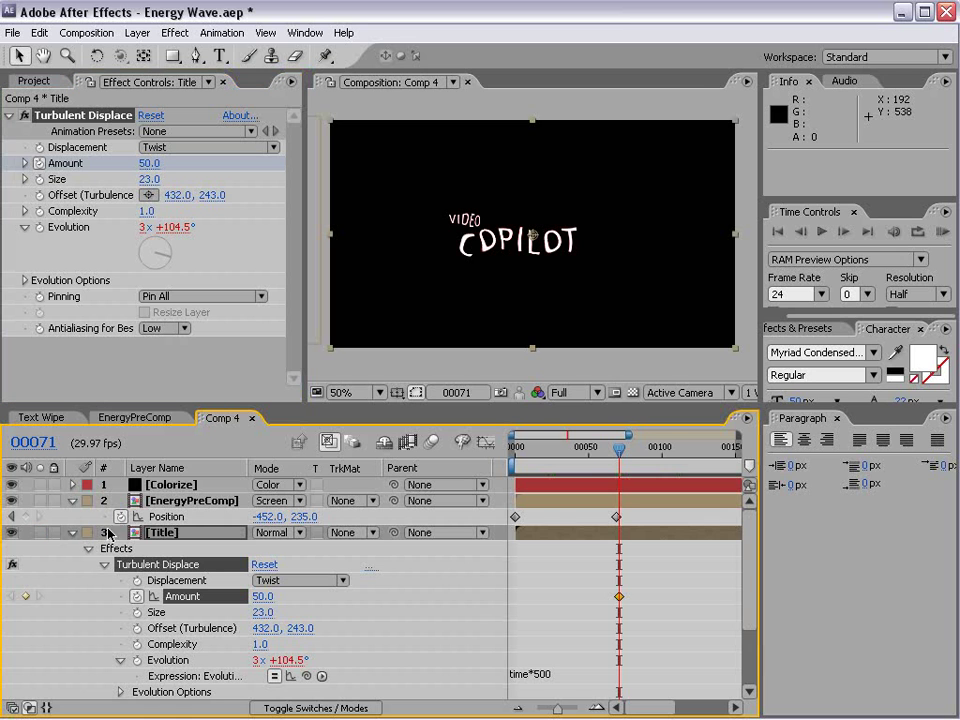
click(72, 537)
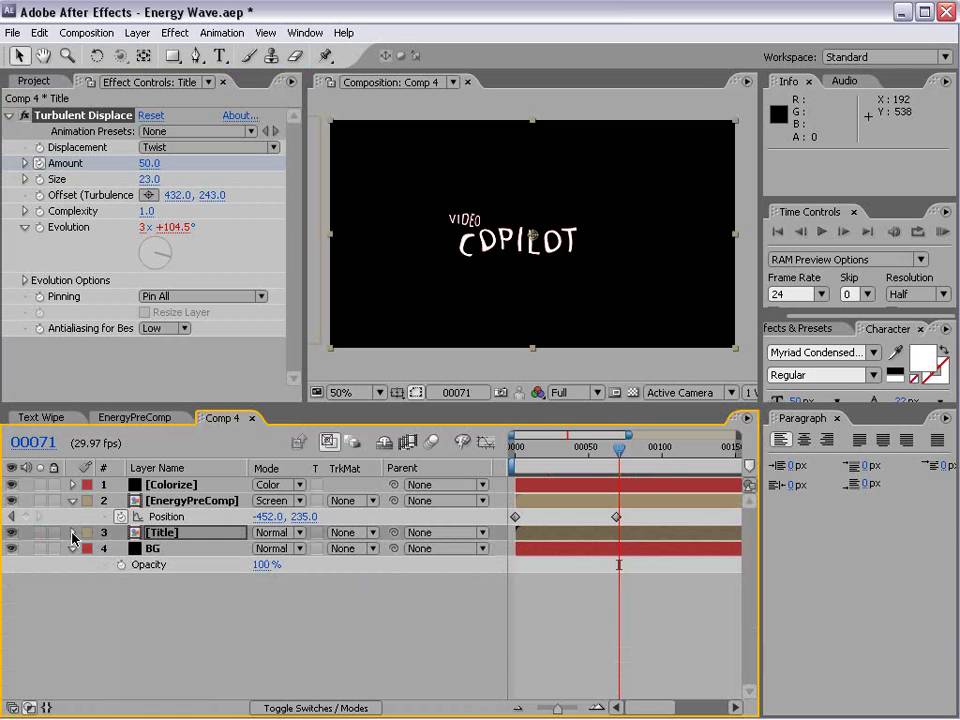
key(u)
drag(616, 453, 592, 472)
drag(619, 566, 575, 565)
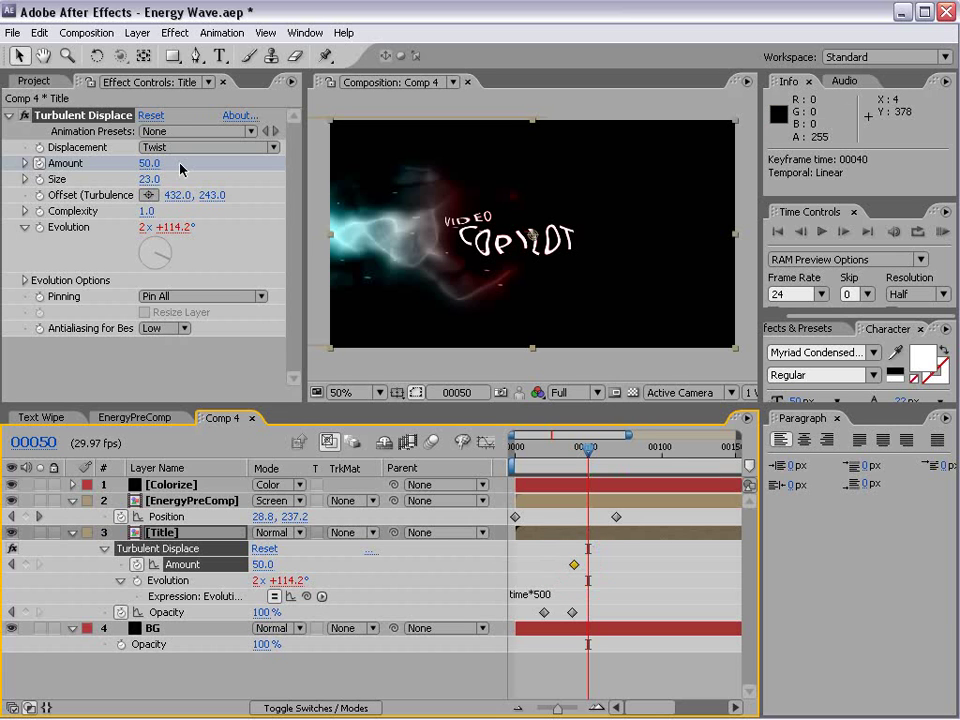
click(149, 165)
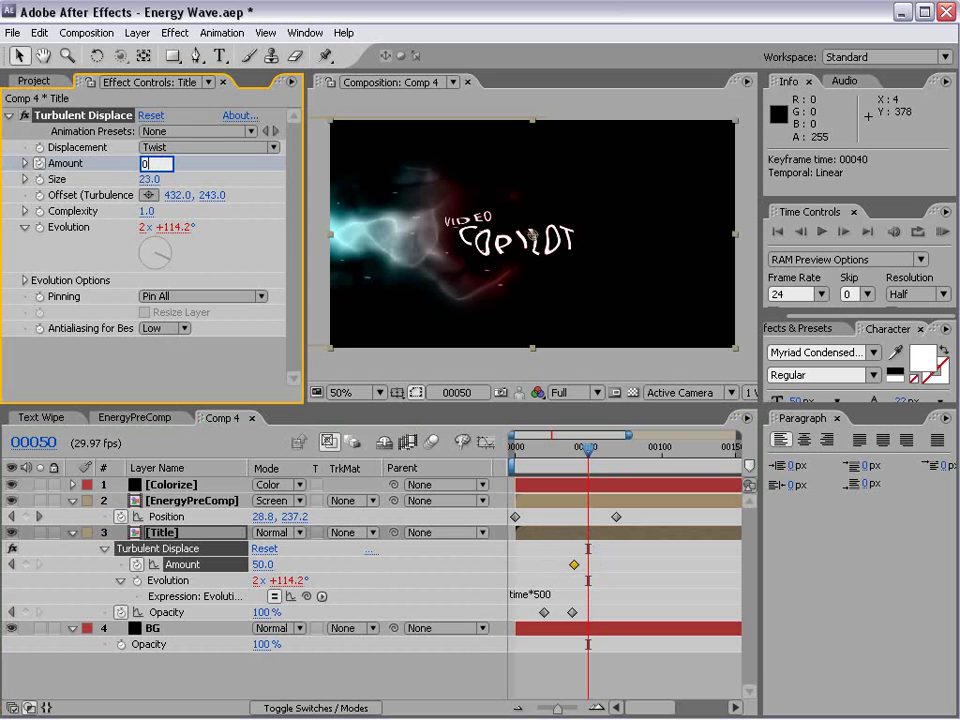
text(0)
key(Return)
mouse_move(593, 459)
mouse_down()
mouse_move(552, 460)
mouse_move(594, 456)
mouse_up()
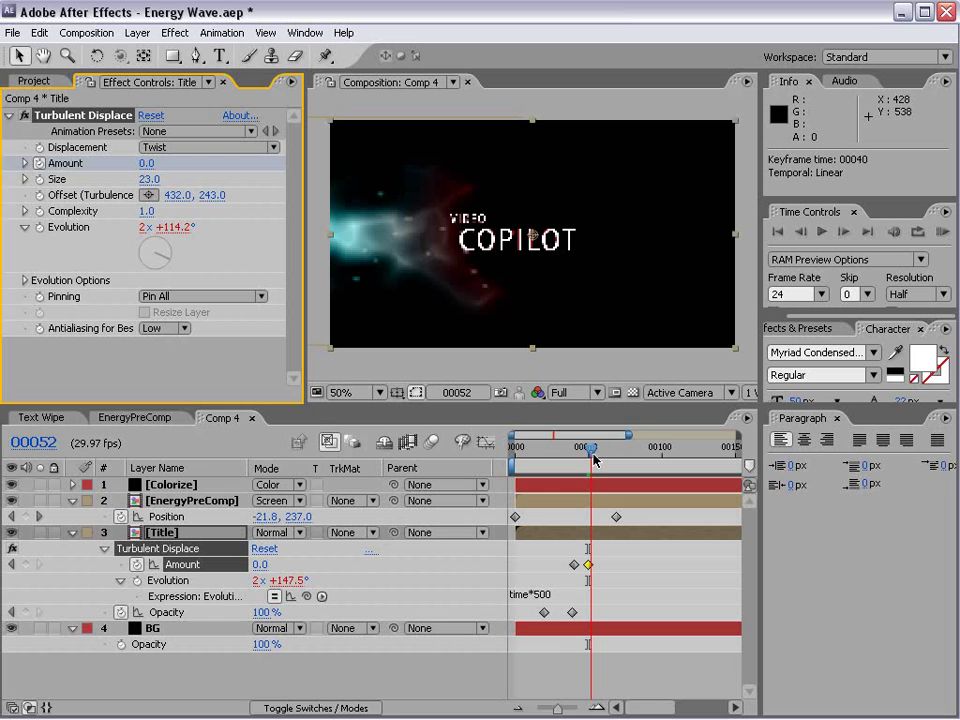
Make the frame-50 Amount keyframe Bezier and lengthen its ease-in handle in the Graph Editor
ctrl+click(591, 566)
click(487, 444)
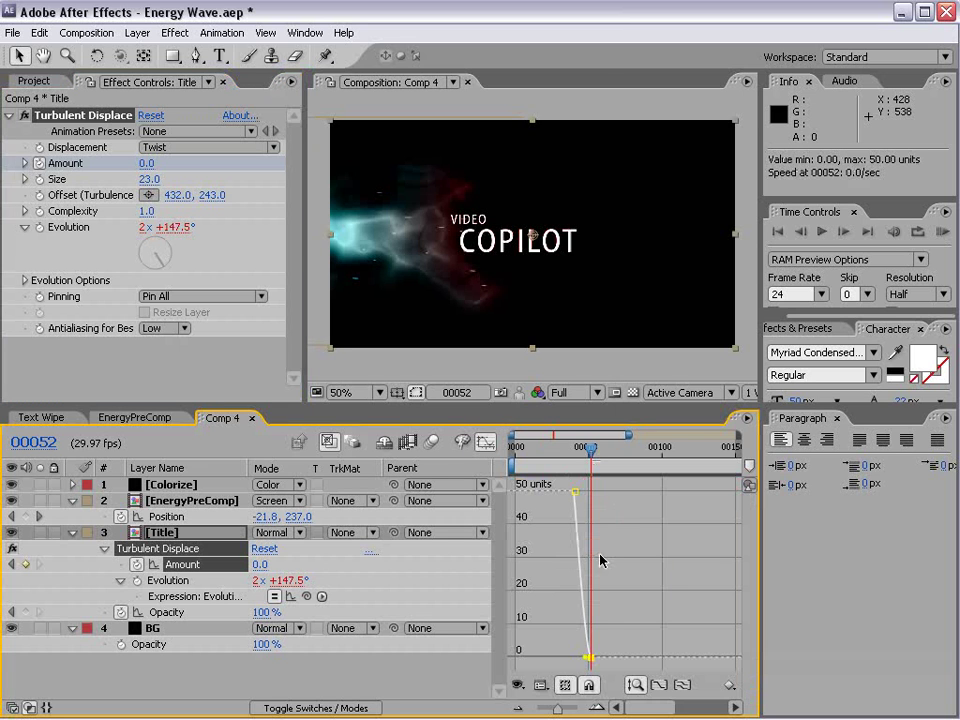
click(580, 660)
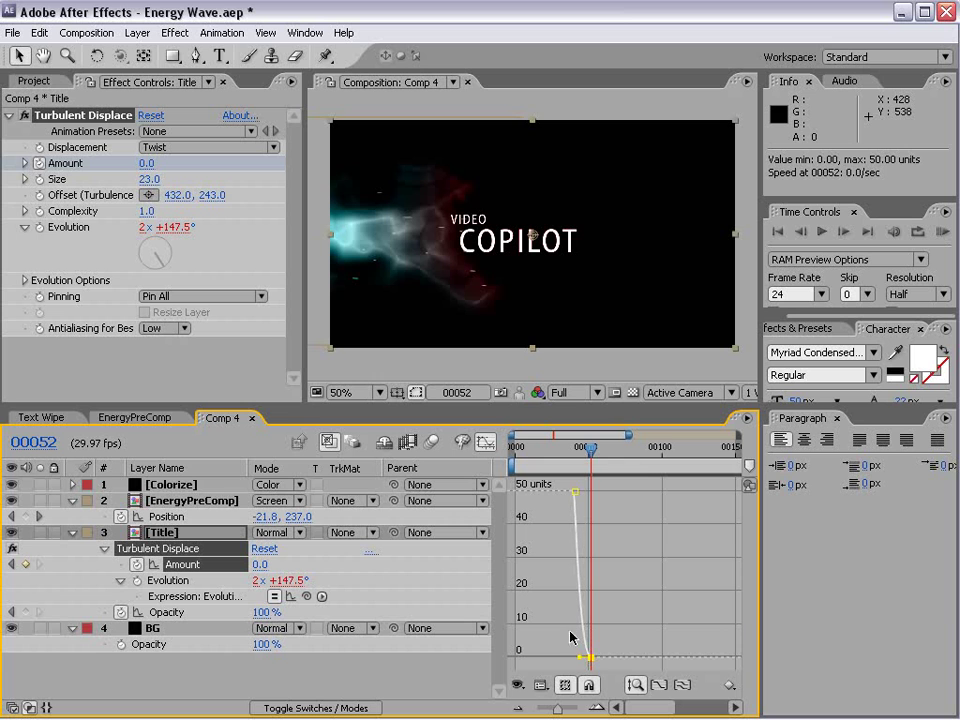
scroll(656, 574, up, 5)
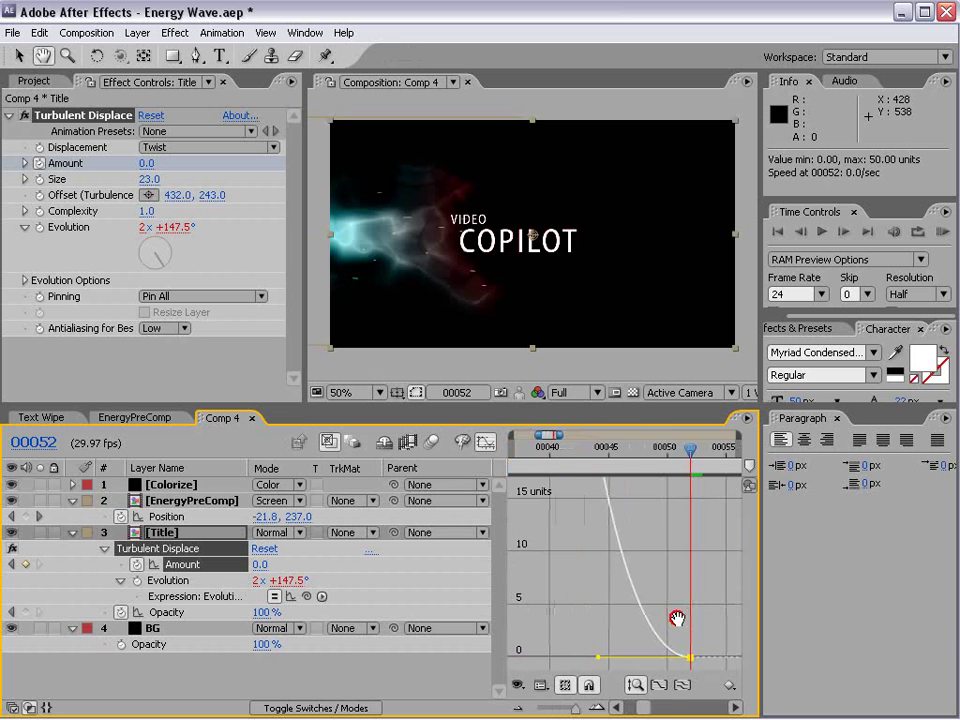
key(v)
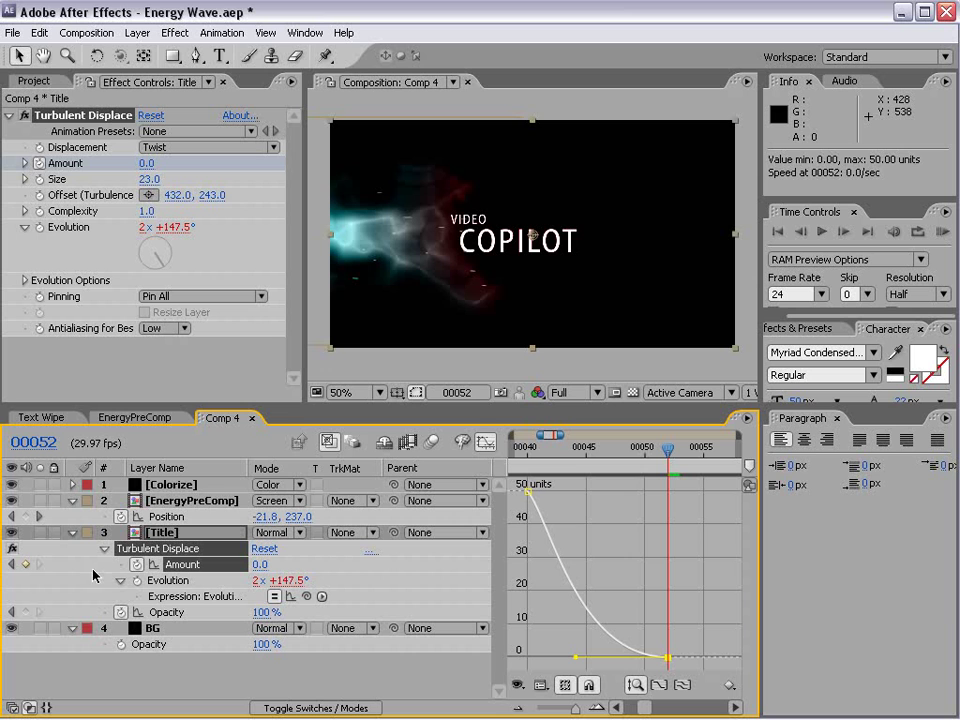
click(582, 663)
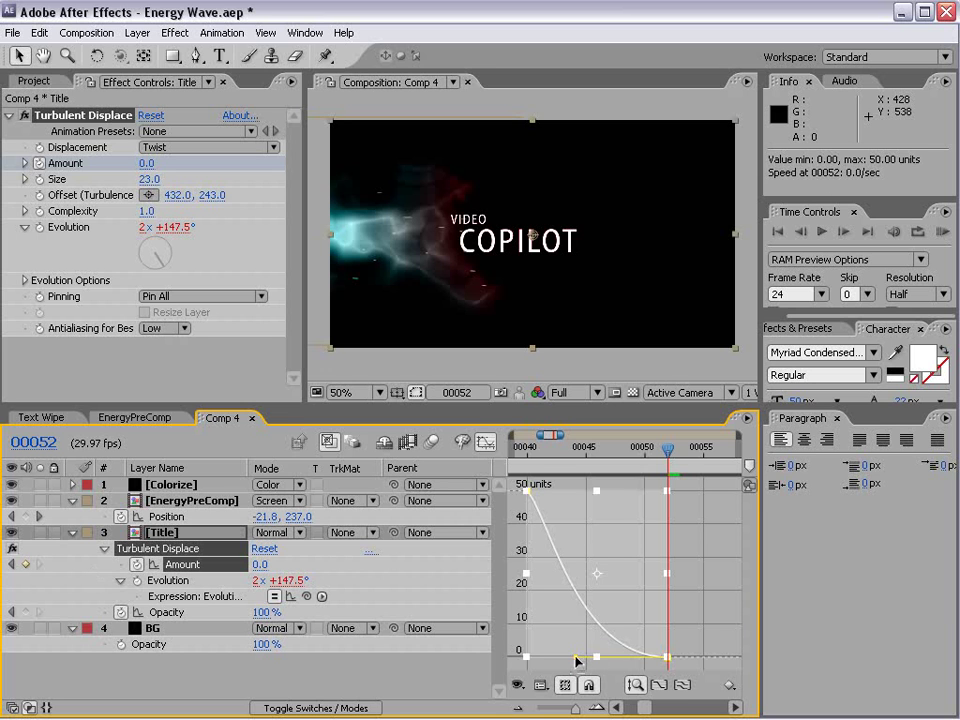
drag(576, 658, 566, 660)
key(space)
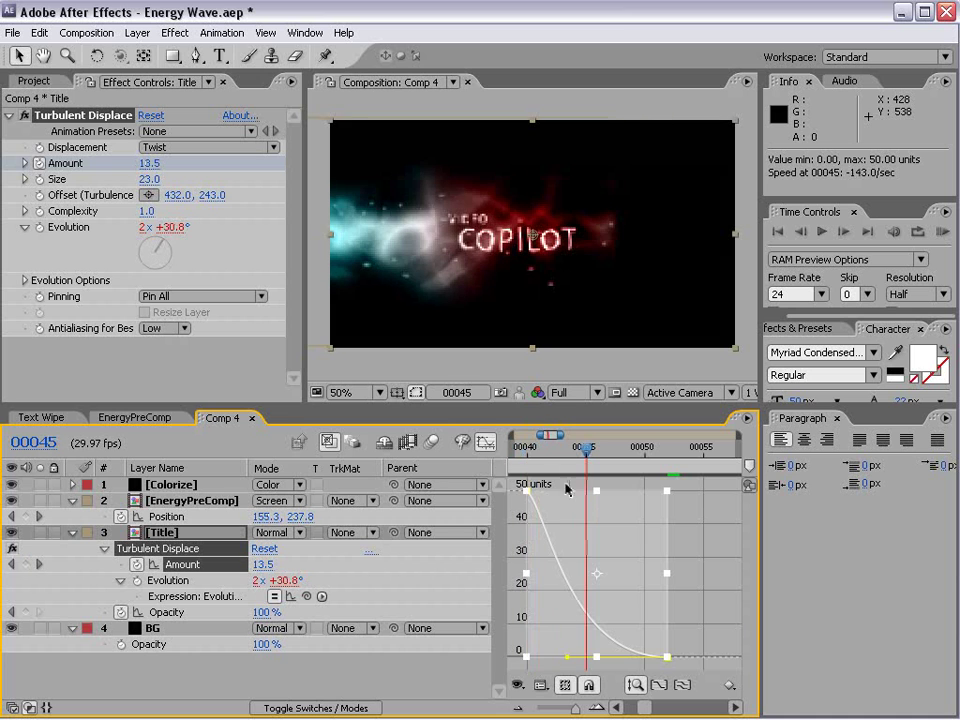
click(485, 441)
Apply Stylize > Glow to the Title layer and set Glow Radius to 17
drag(562, 435, 737, 435)
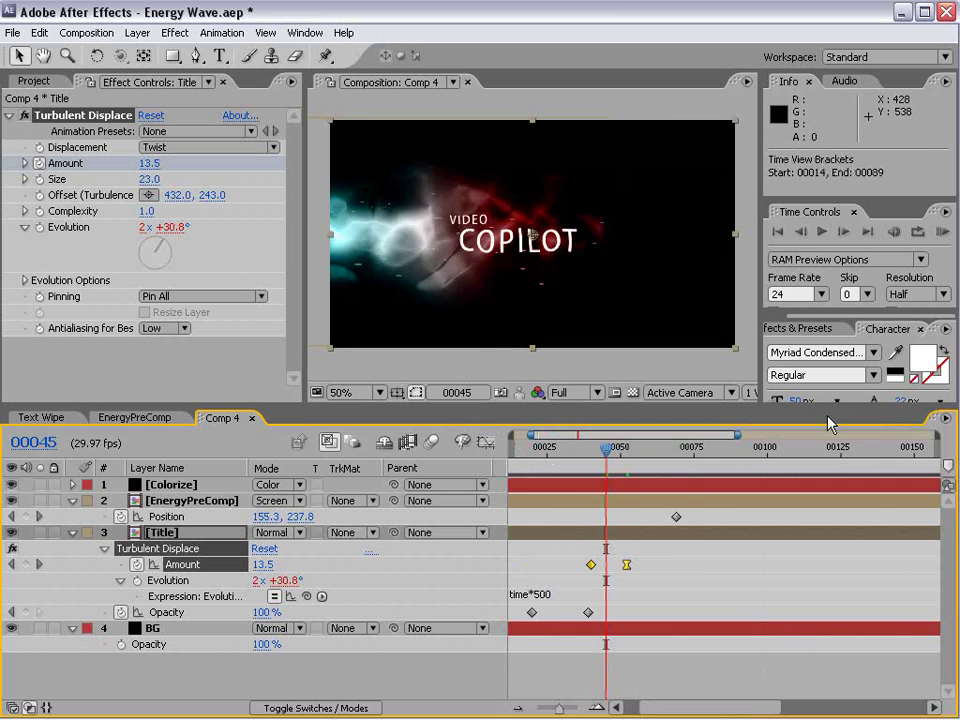
key(minus)
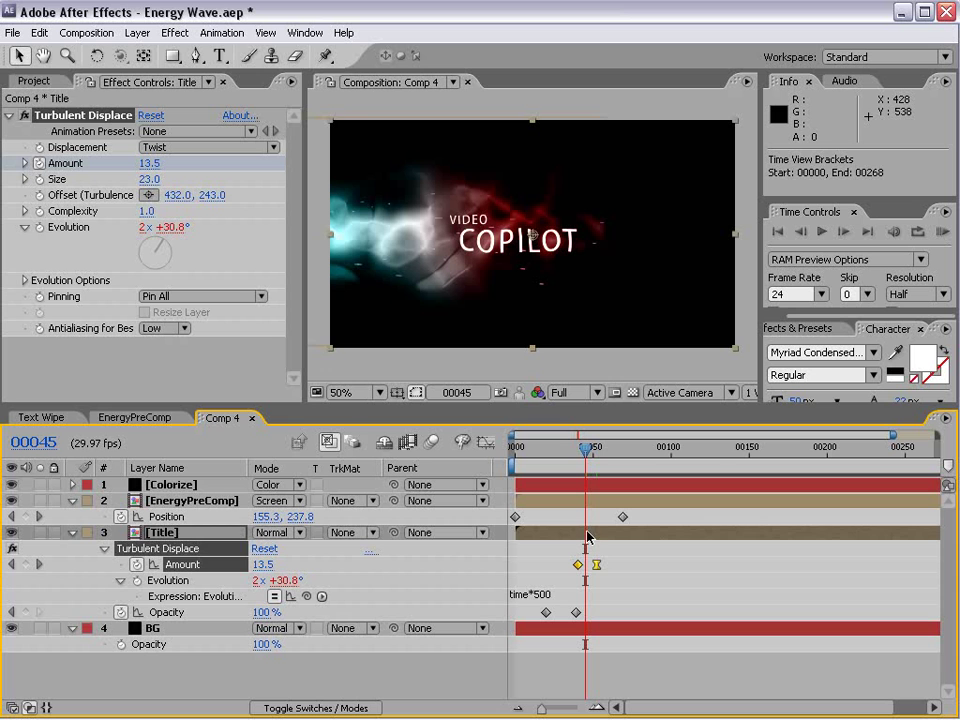
click(515, 529)
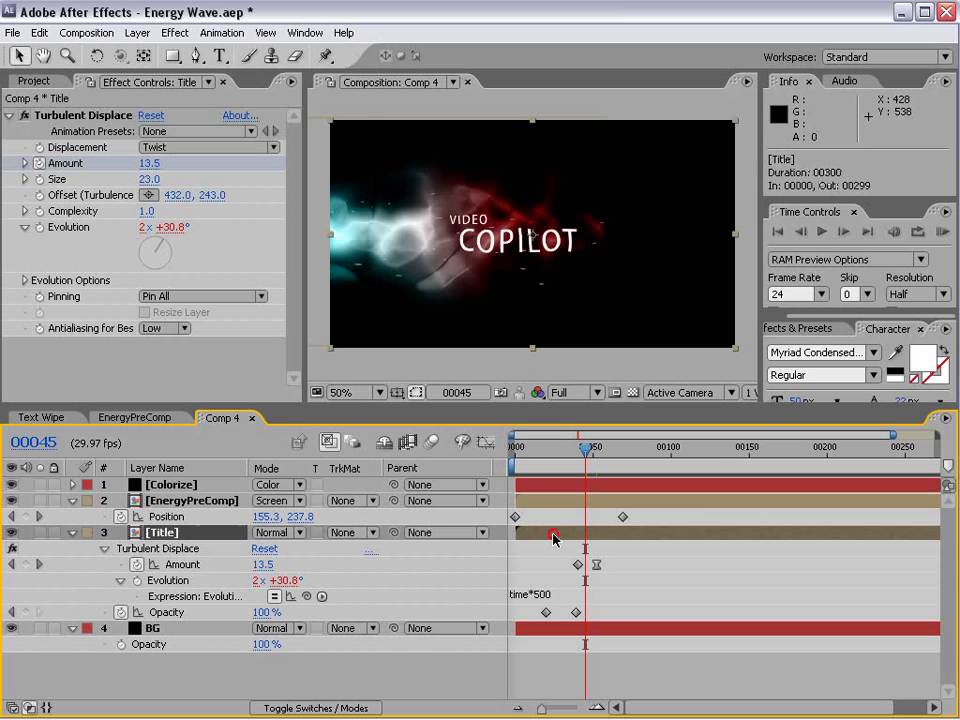
click(178, 32)
mouse_move(218, 490)
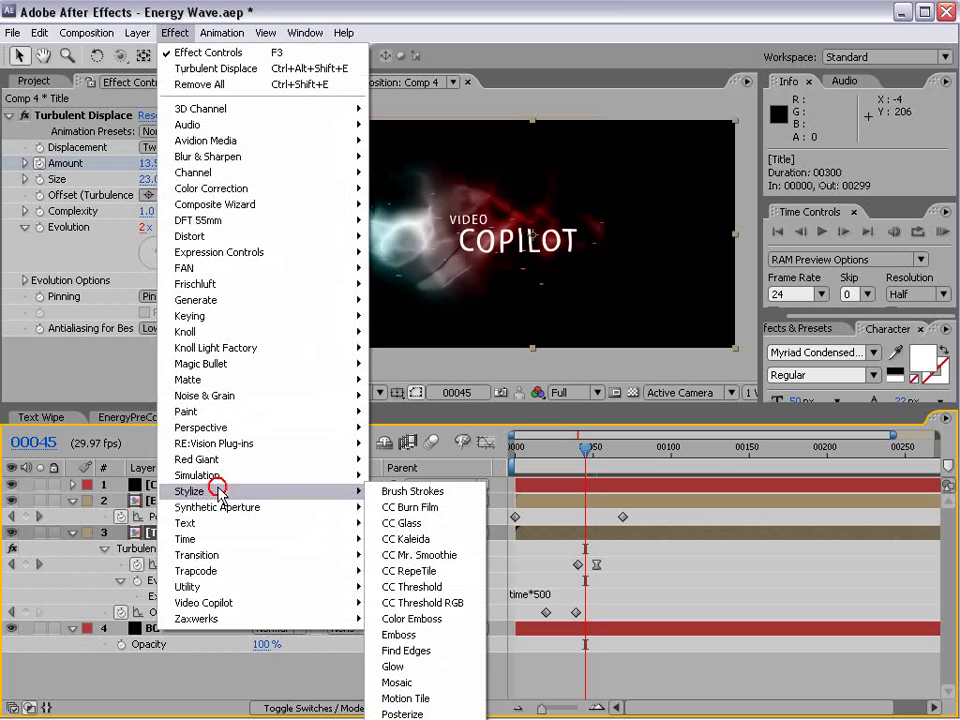
click(415, 666)
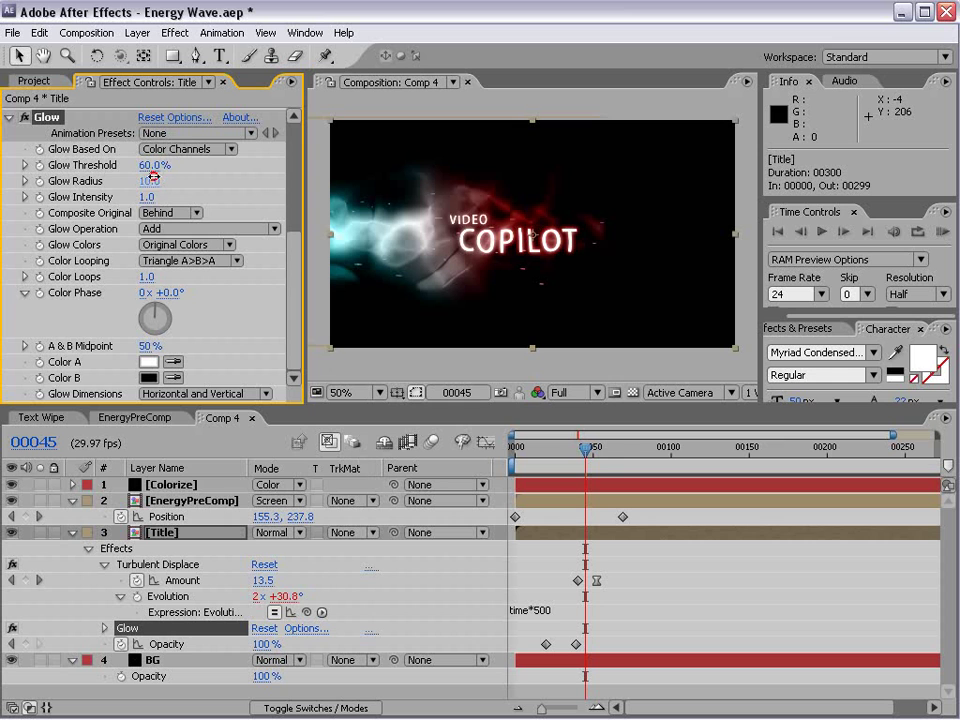
drag(153, 177, 161, 169)
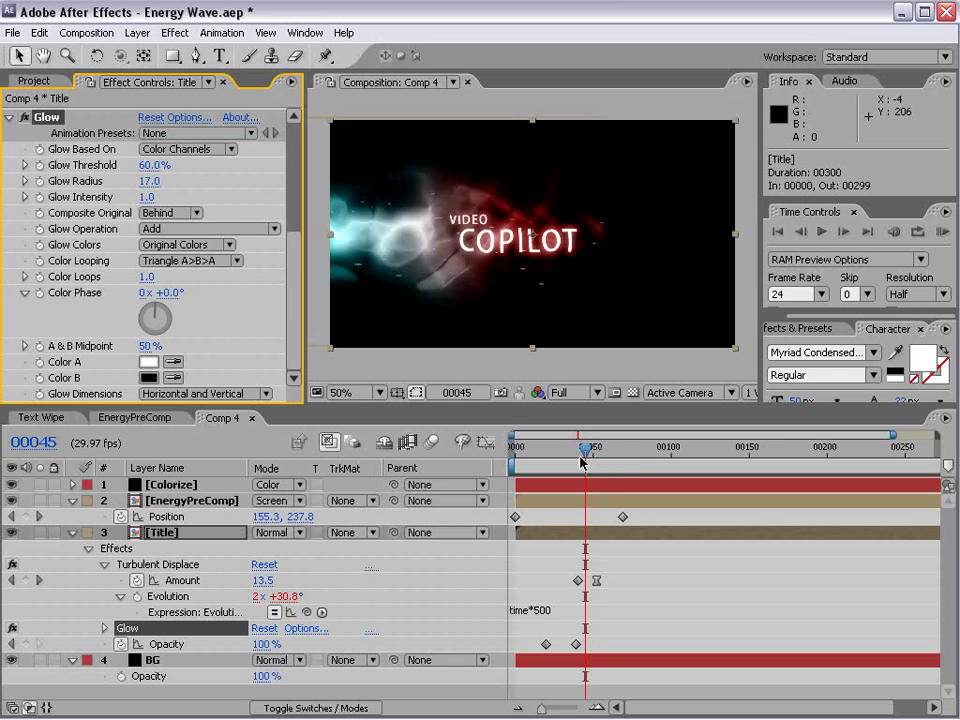
drag(583, 461, 565, 458)
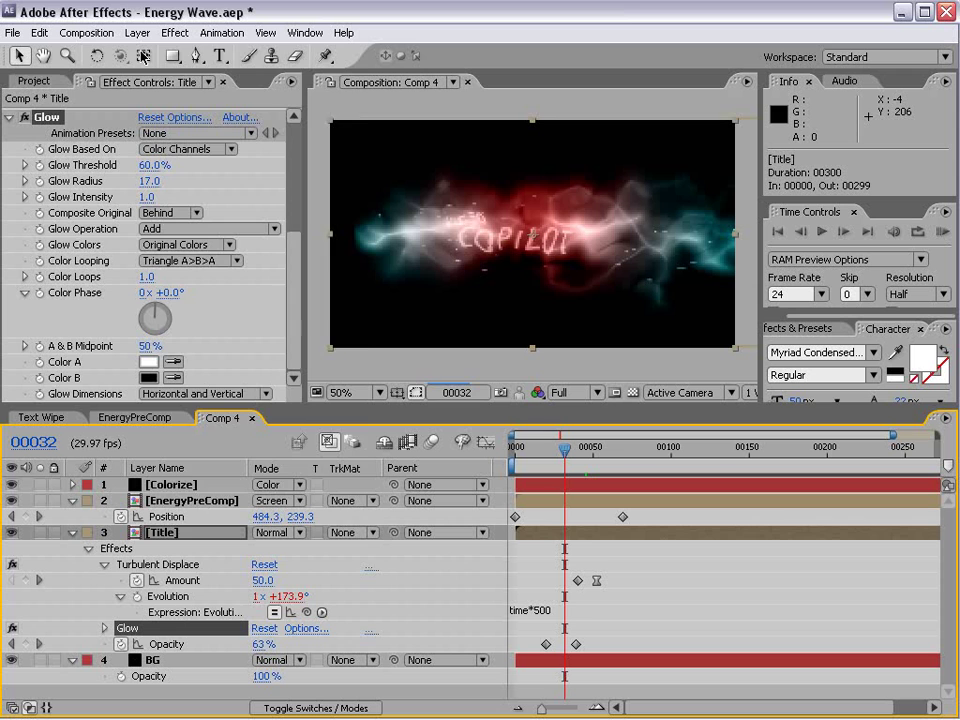
Add Fast Blur to the Title, blur it until illegible, and keyframe Blurriness
click(175, 32)
click(265, 159)
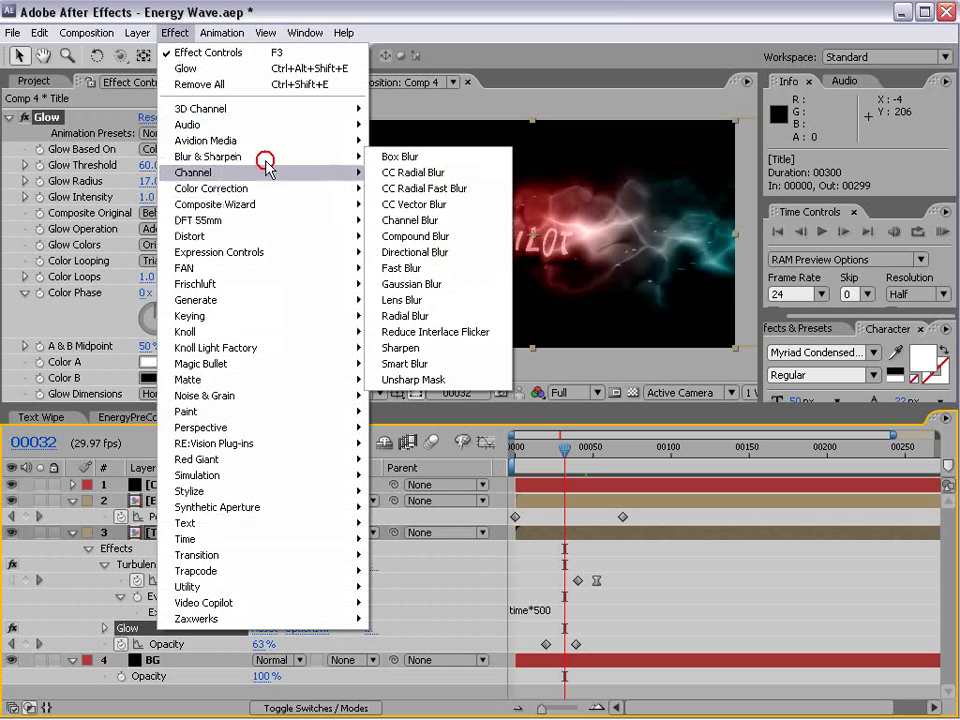
click(401, 268)
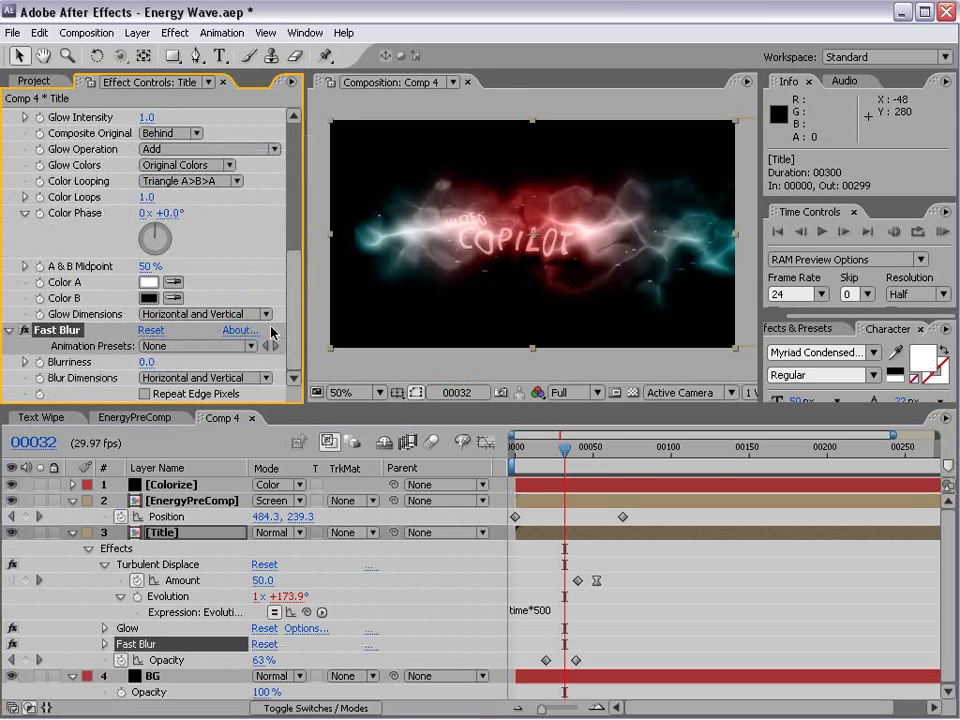
drag(146, 362, 157, 359)
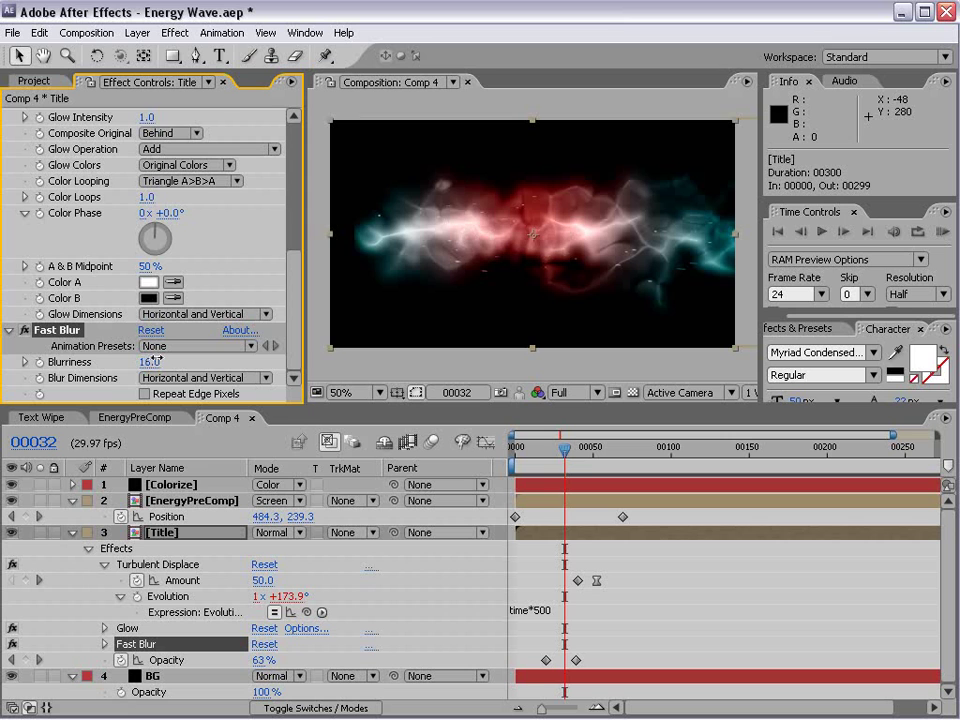
click(39, 365)
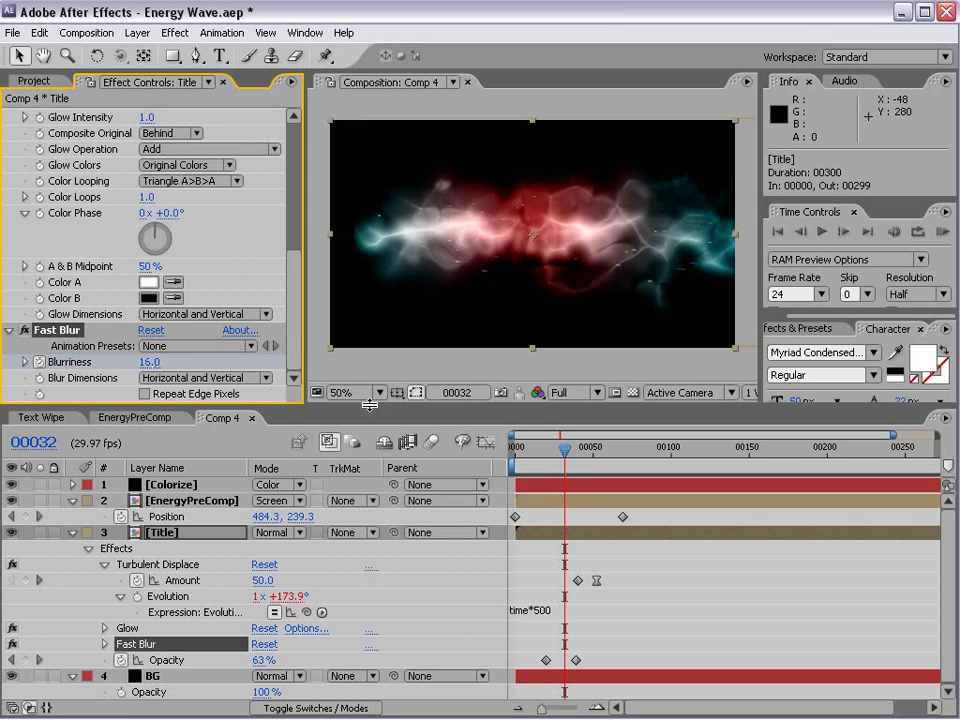
A few frames later at frame 37, set Blurriness to 0 and preview the blur clearing
key(Page_Down)
key(Page_Down)
key(Page_Down)
key(Page_Down)
key(Page_Down)
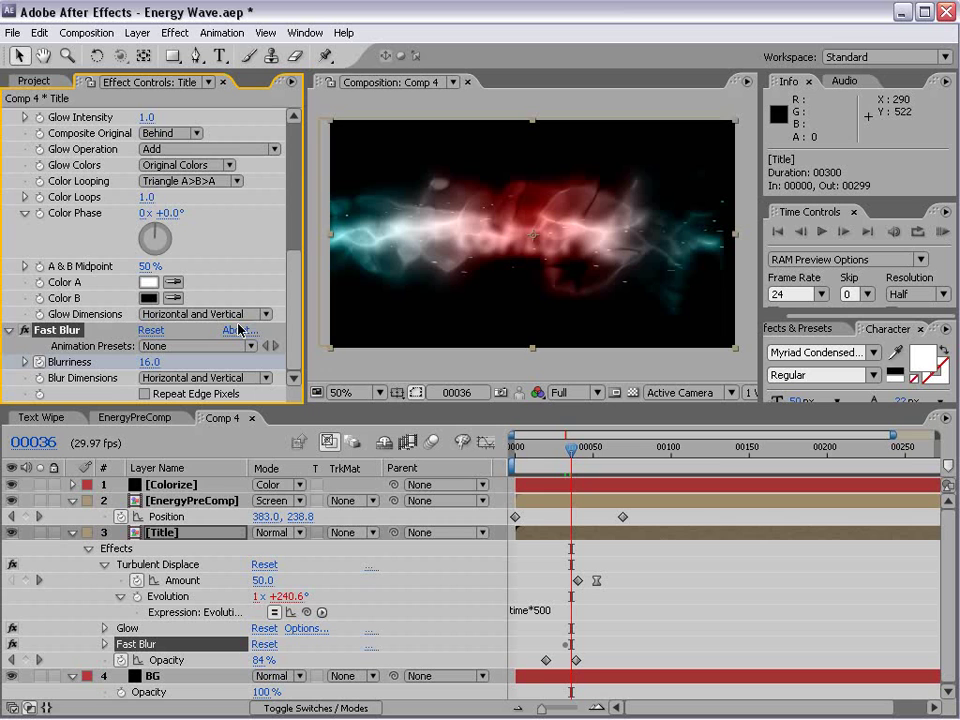
click(145, 362)
text(0)
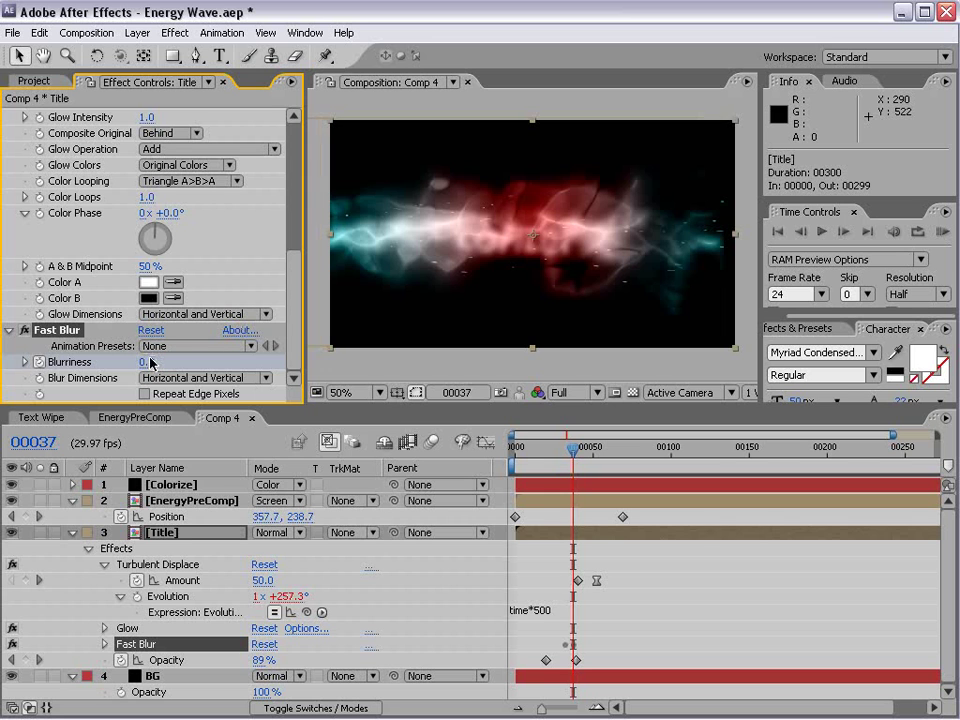
key(Return)
key(u)
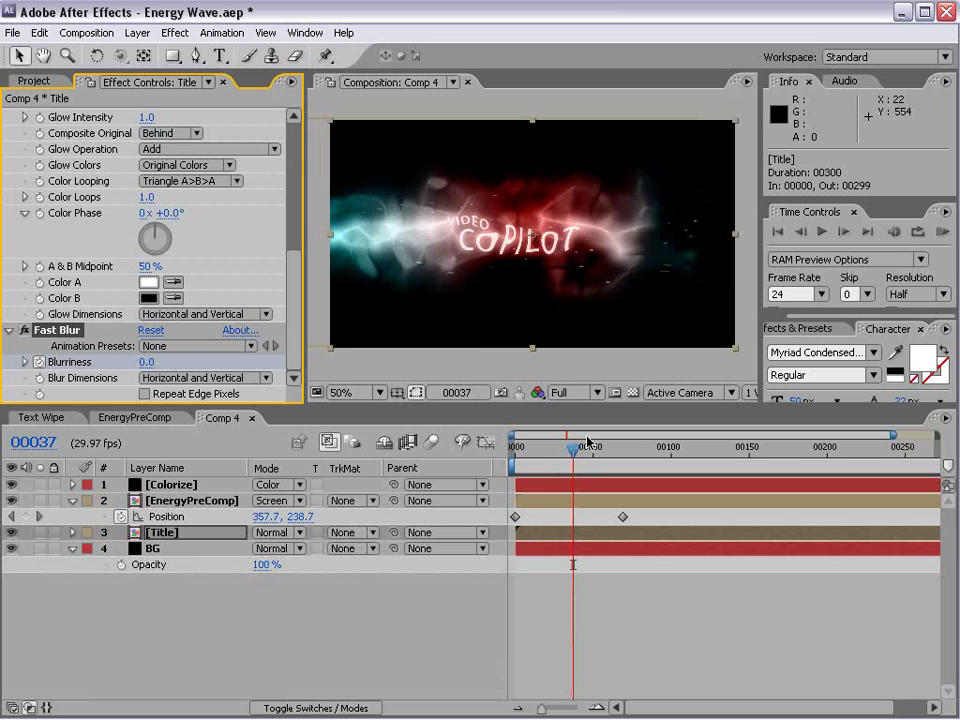
key(u)
key(equal)
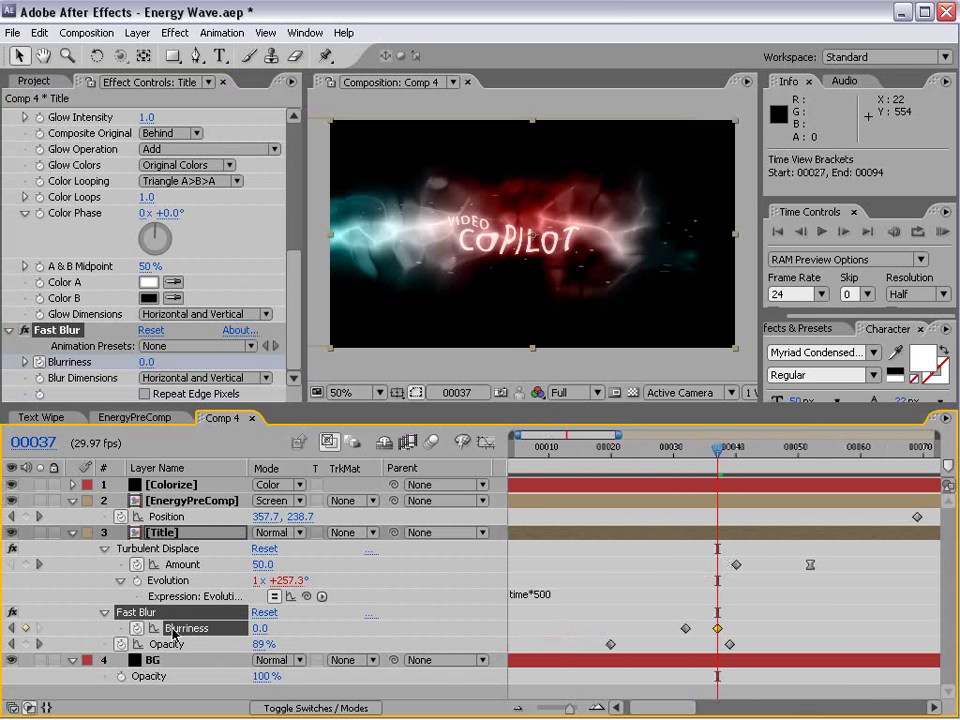
drag(716, 468, 754, 522)
key(minus)
key(minus)
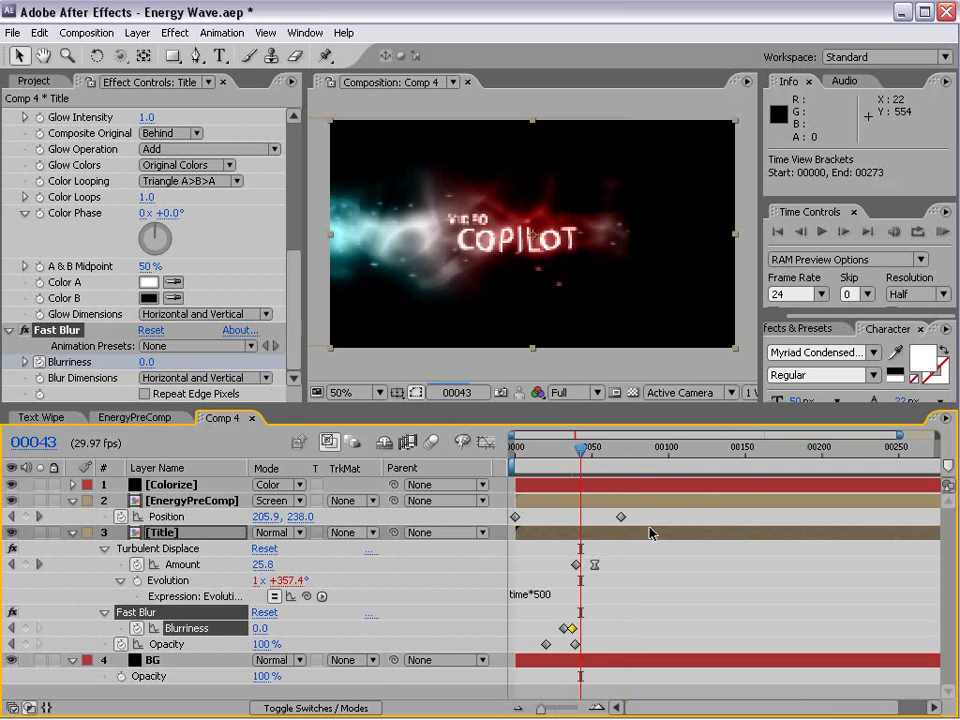
With safe guides shown, move the title 46 pixels right to 478, 243, then RAM-preview
click(72, 505)
drag(606, 456, 575, 462)
key(apostrophe)
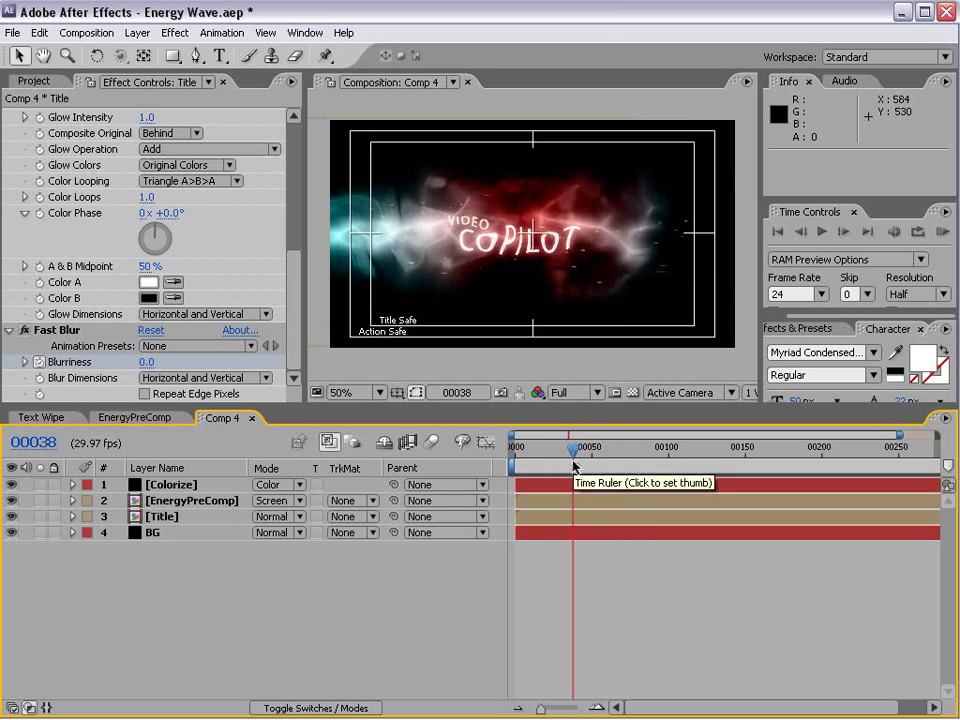
click(170, 516)
drag(529, 245, 552, 245)
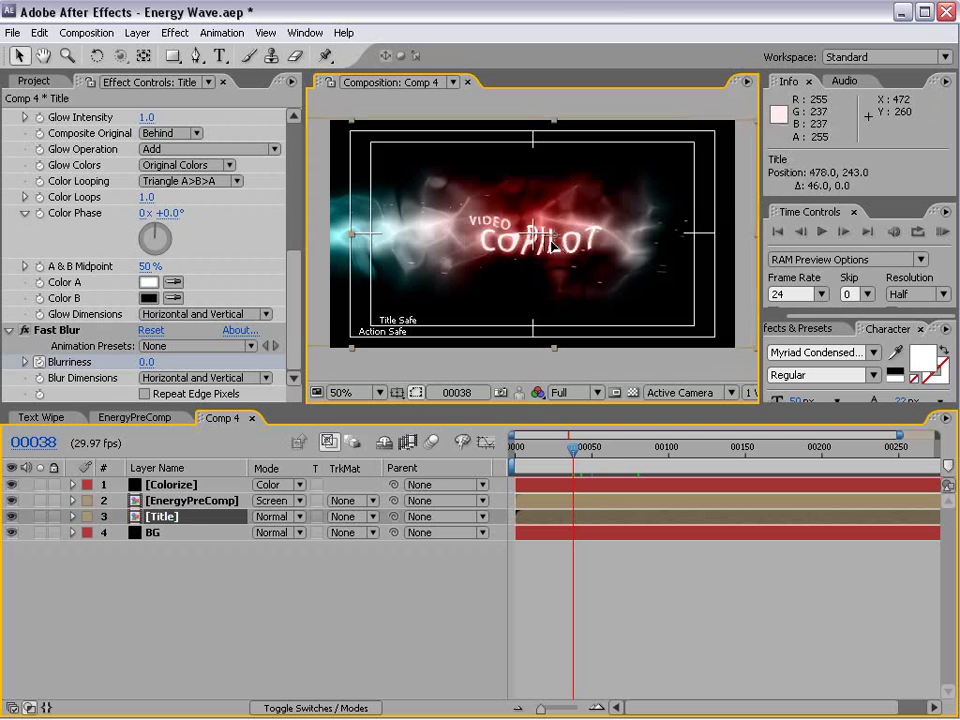
click(613, 610)
key(KP_0)
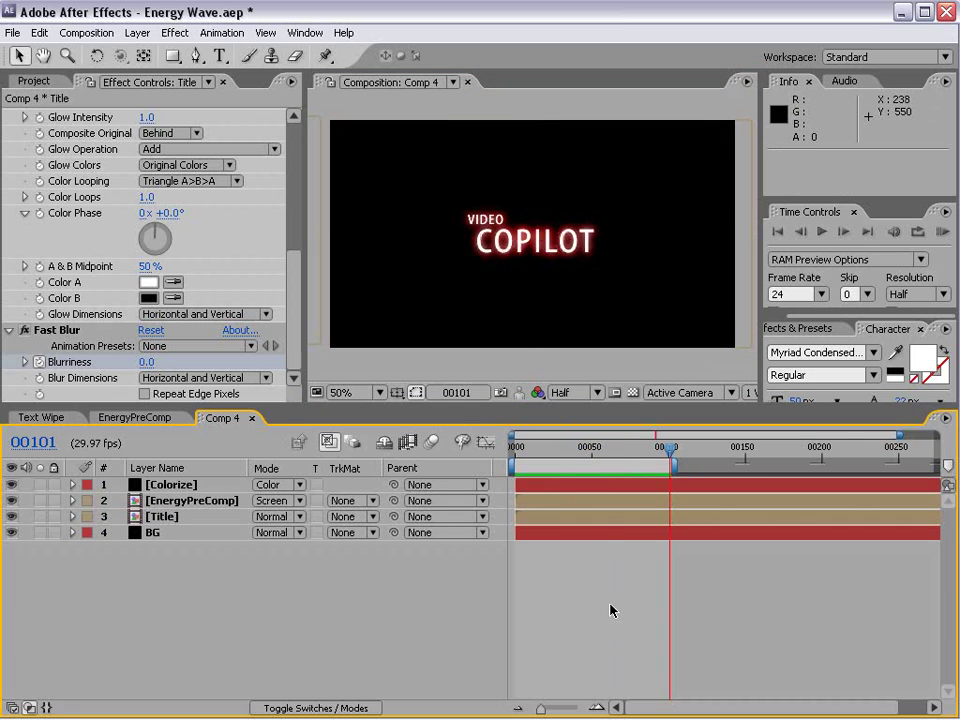
Search the Video Copilot blog for 'energy' and scroll to the Dark Energy + Video post
key(alt+Tab)
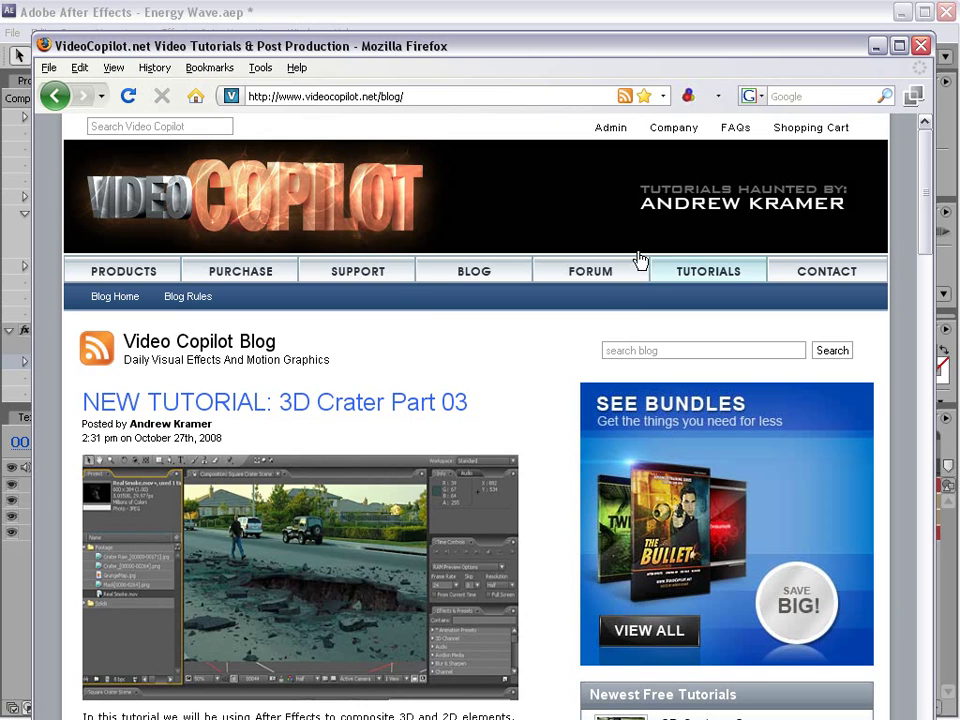
click(650, 347)
text(ener)
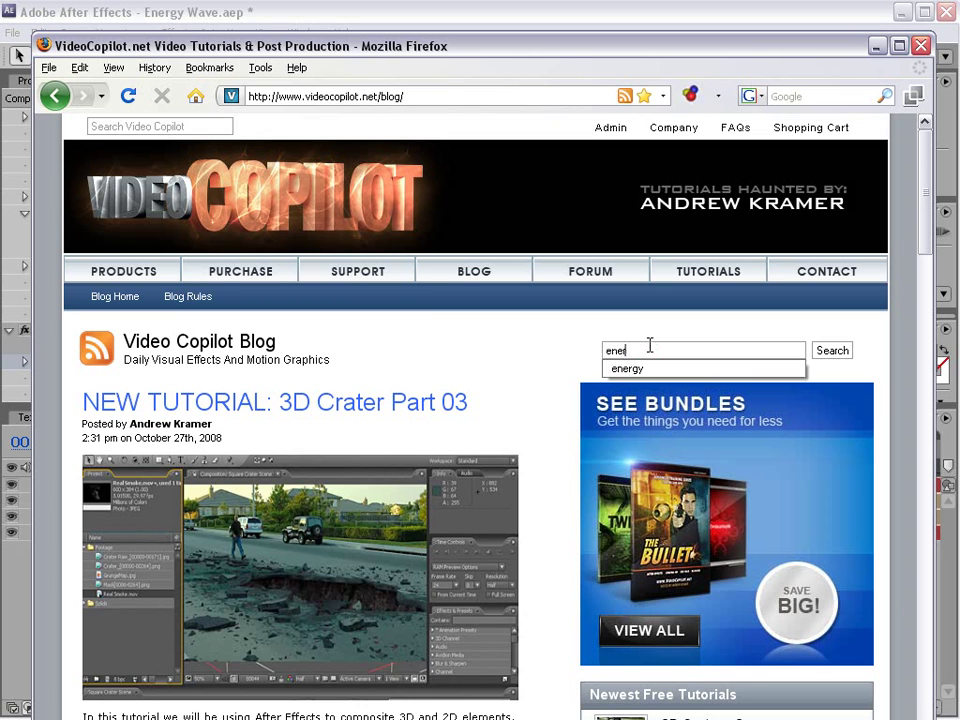
text(gy)
key(Return)
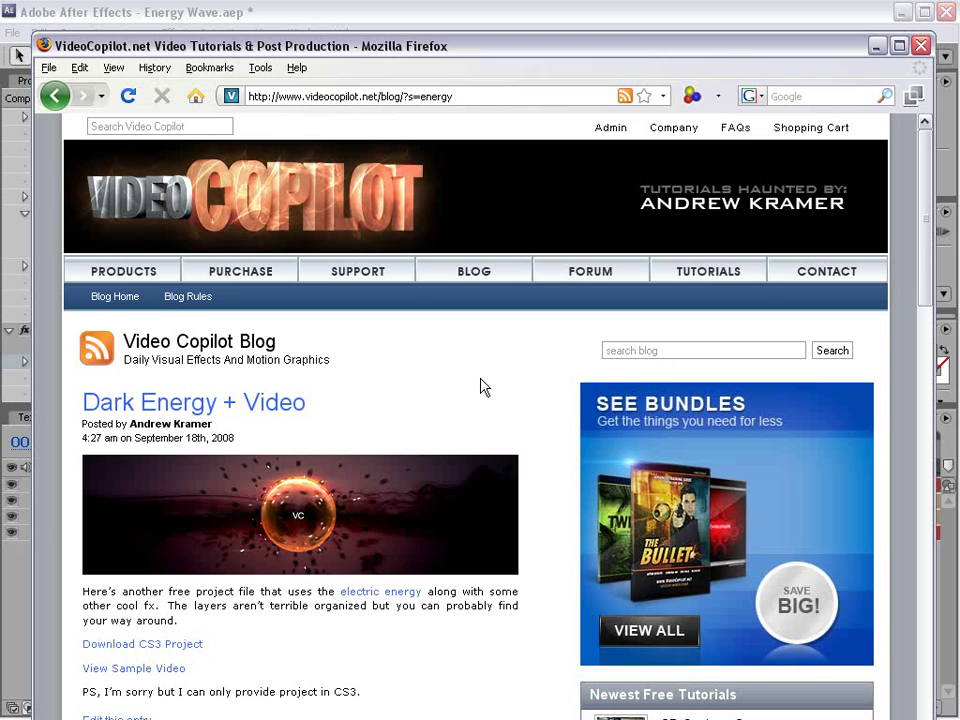
scroll(362, 402, down, 5)
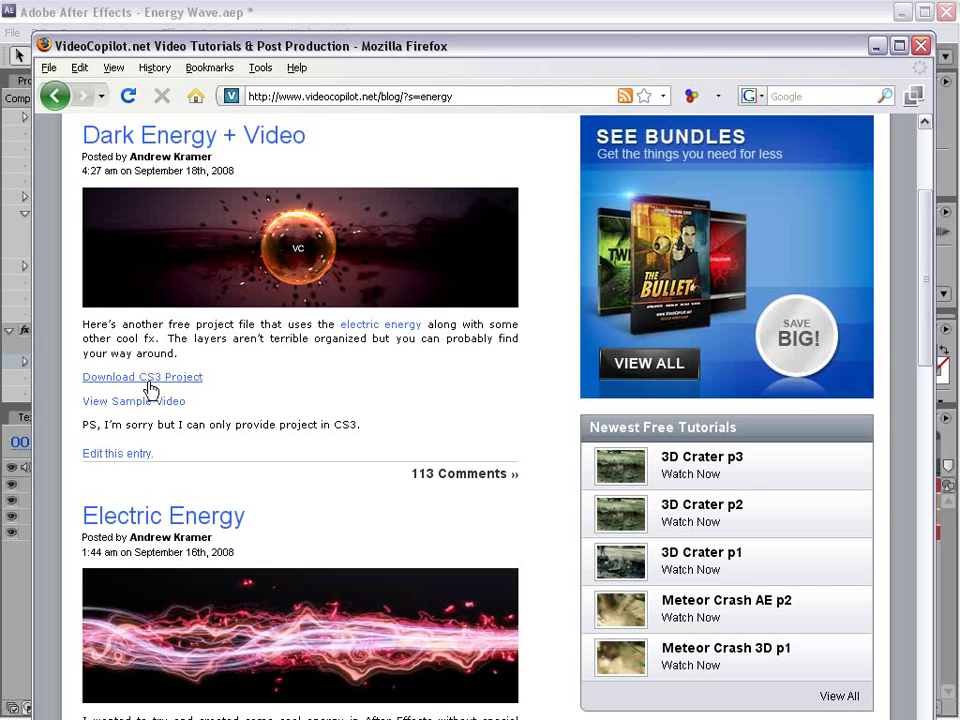
scroll(320, 400, down, 3)
scroll(369, 450, up, 4)
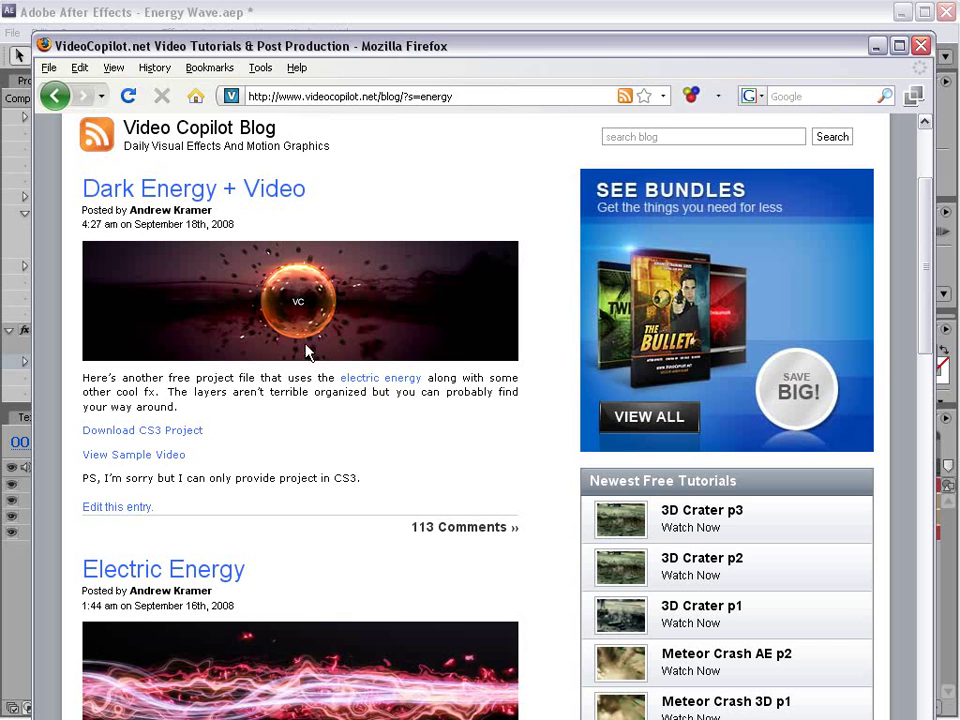
Return to After Effects and move the playhead to frame 35
click(319, 16)
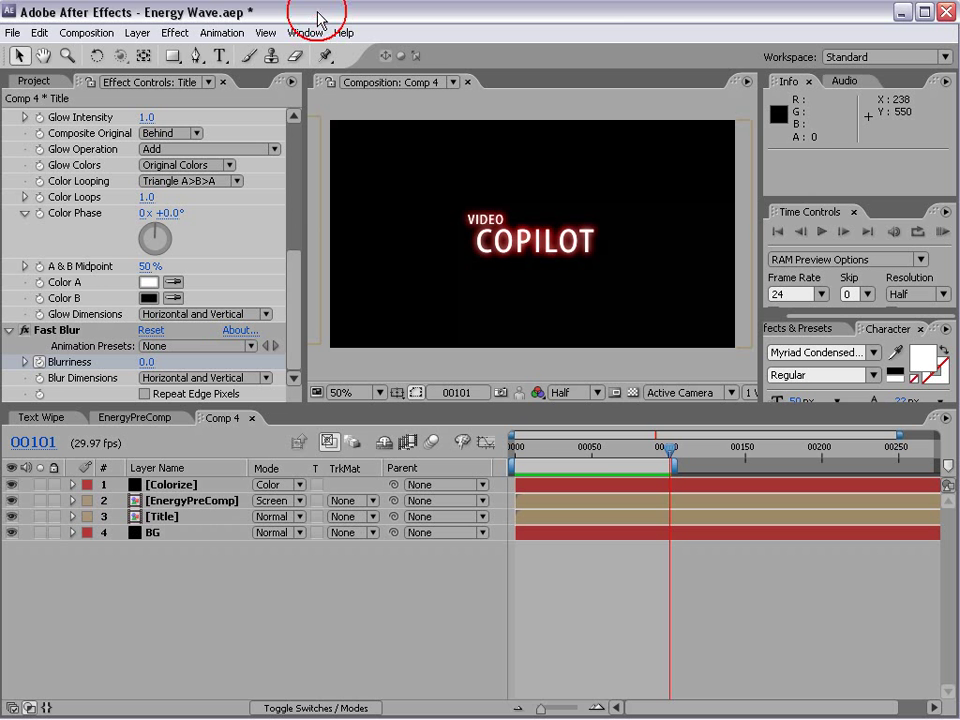
click(607, 451)
drag(607, 455, 568, 455)
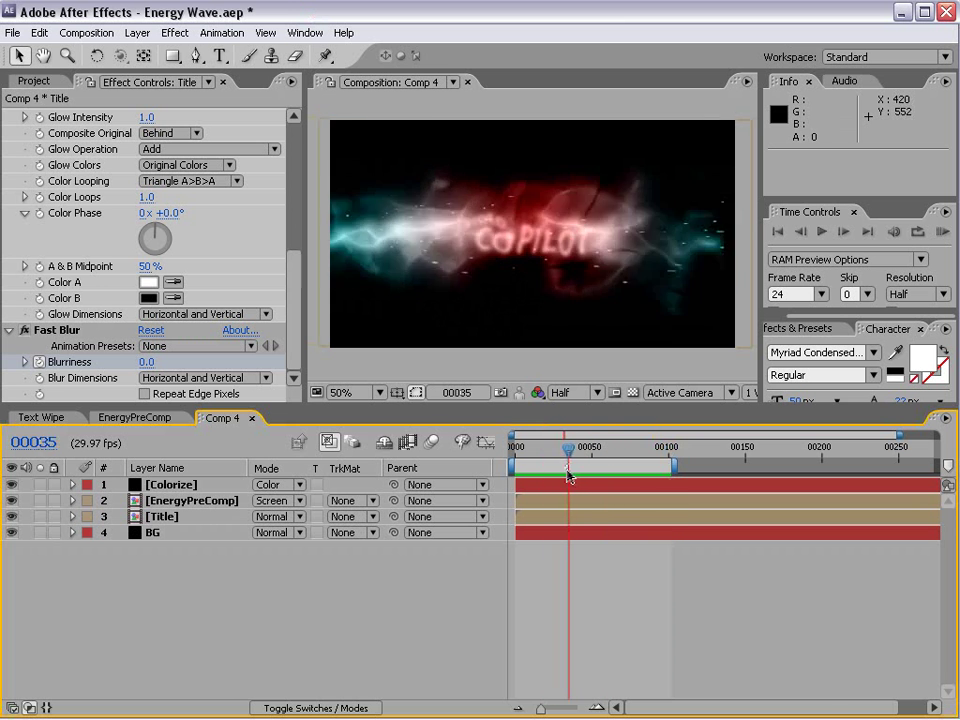
Create a new full-frame 864×486 orange solid, Orange Solid 1
click(137, 33)
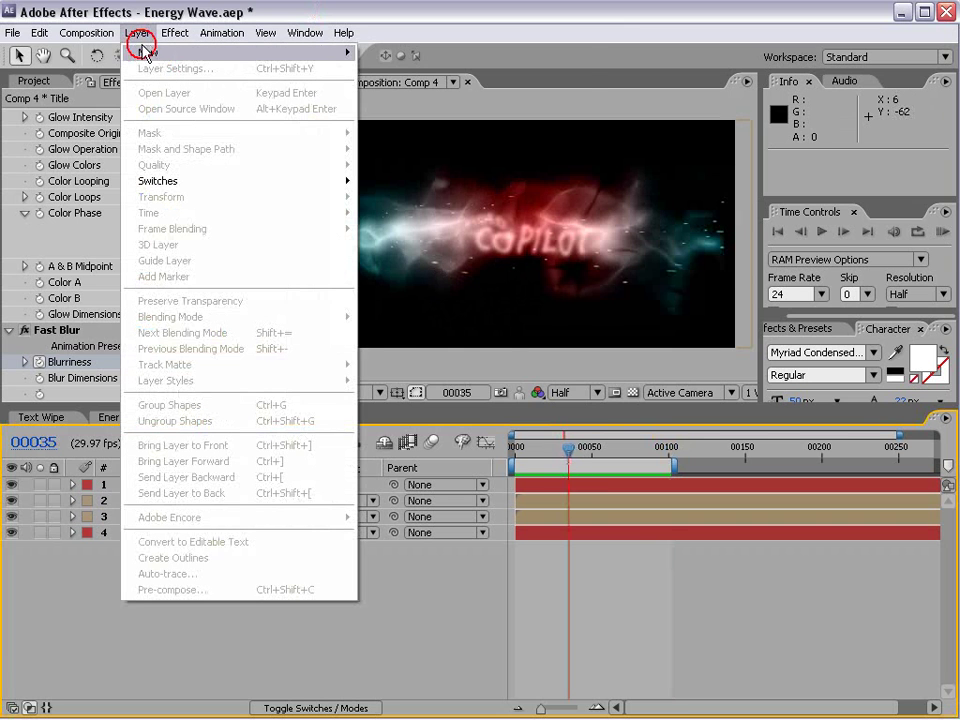
mouse_move(145, 55)
click(390, 70)
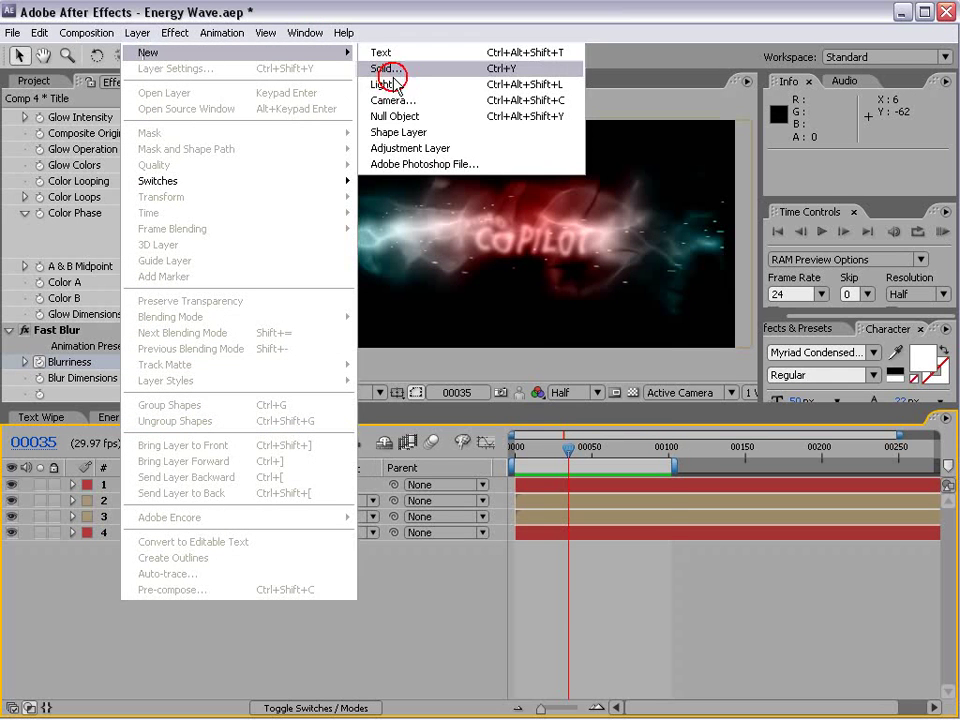
click(397, 555)
click(452, 444)
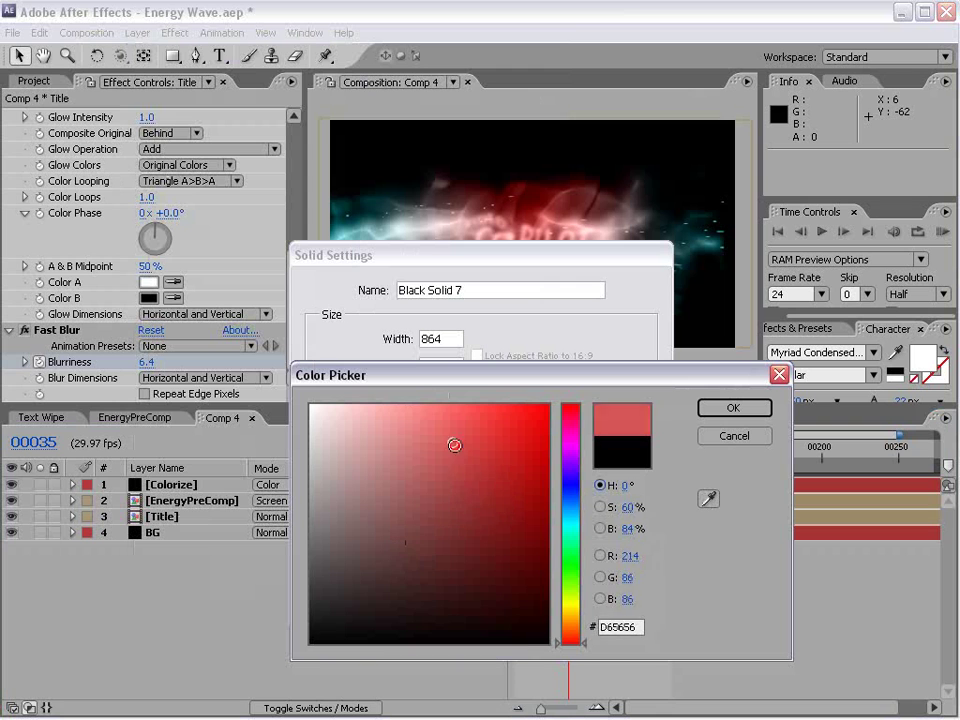
click(432, 422)
drag(573, 637, 571, 625)
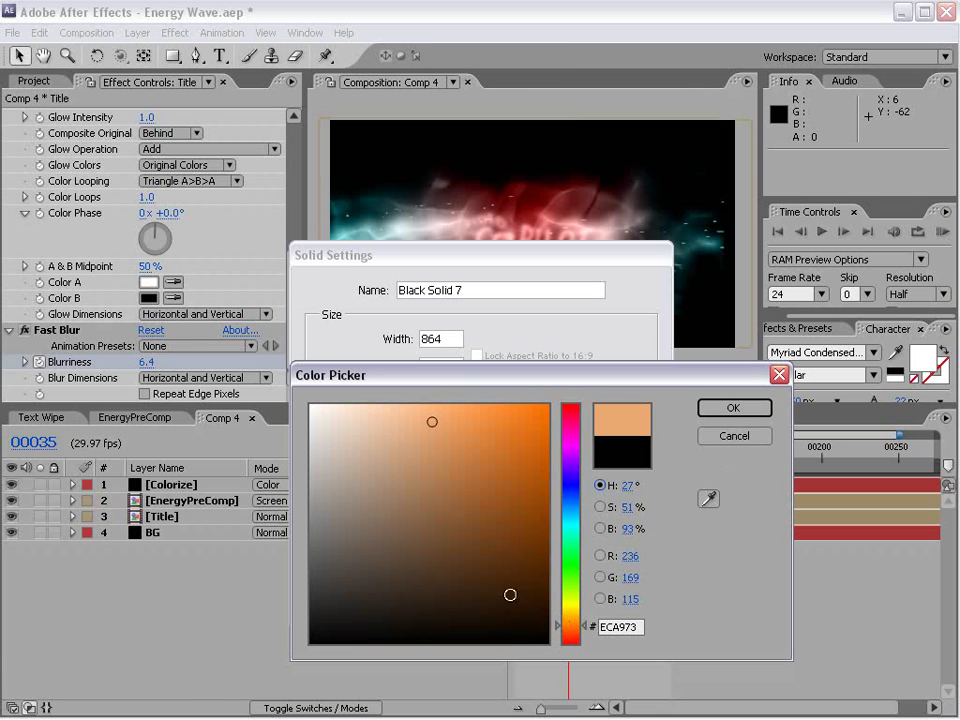
drag(467, 415, 501, 416)
click(733, 407)
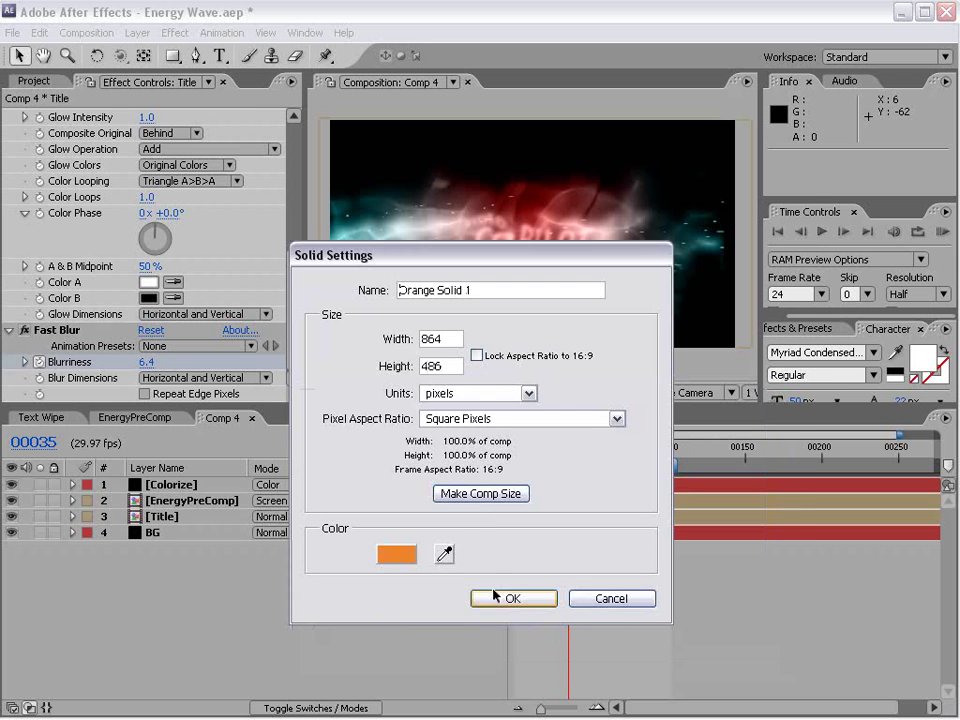
click(497, 597)
Draw a circular ellipse mask at the centre of Orange Solid 1
drag(174, 56, 225, 97)
drag(533, 235, 586, 288)
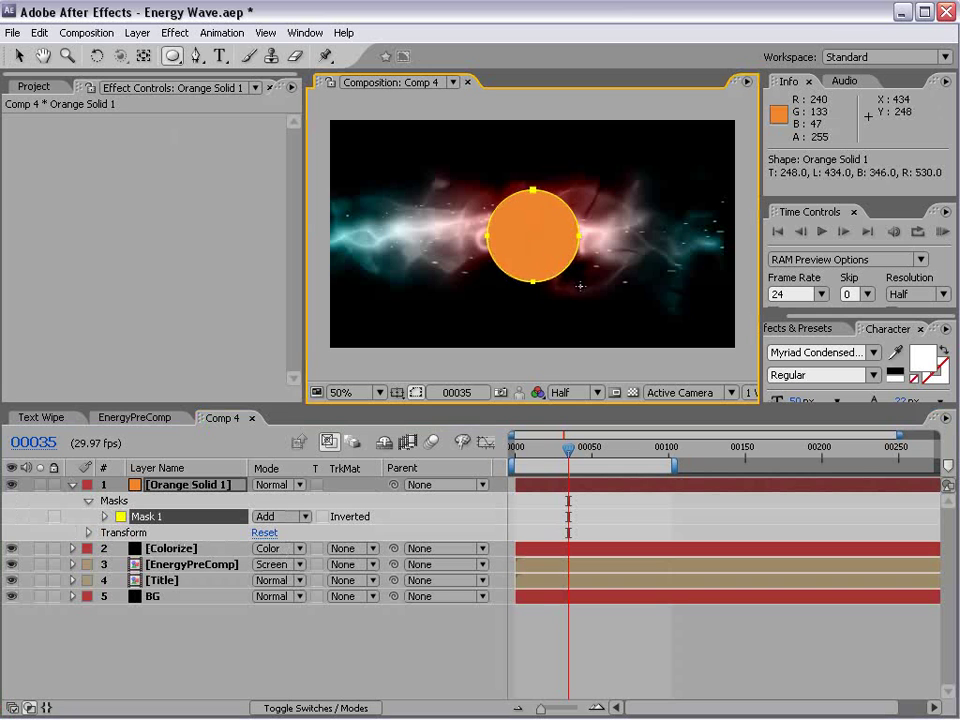
click(184, 487)
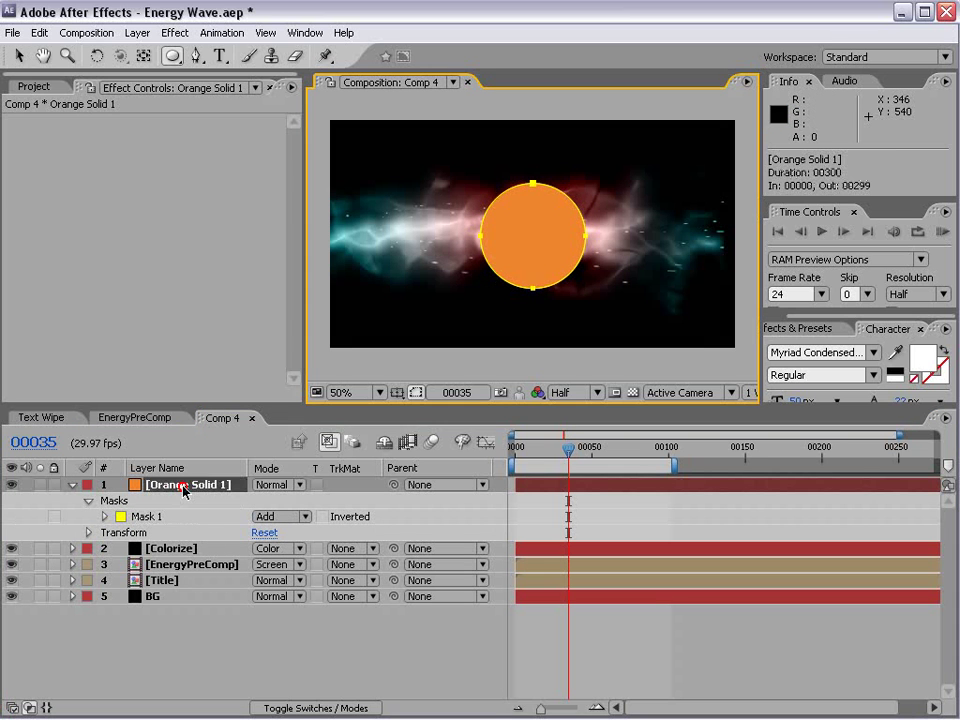
click(104, 516)
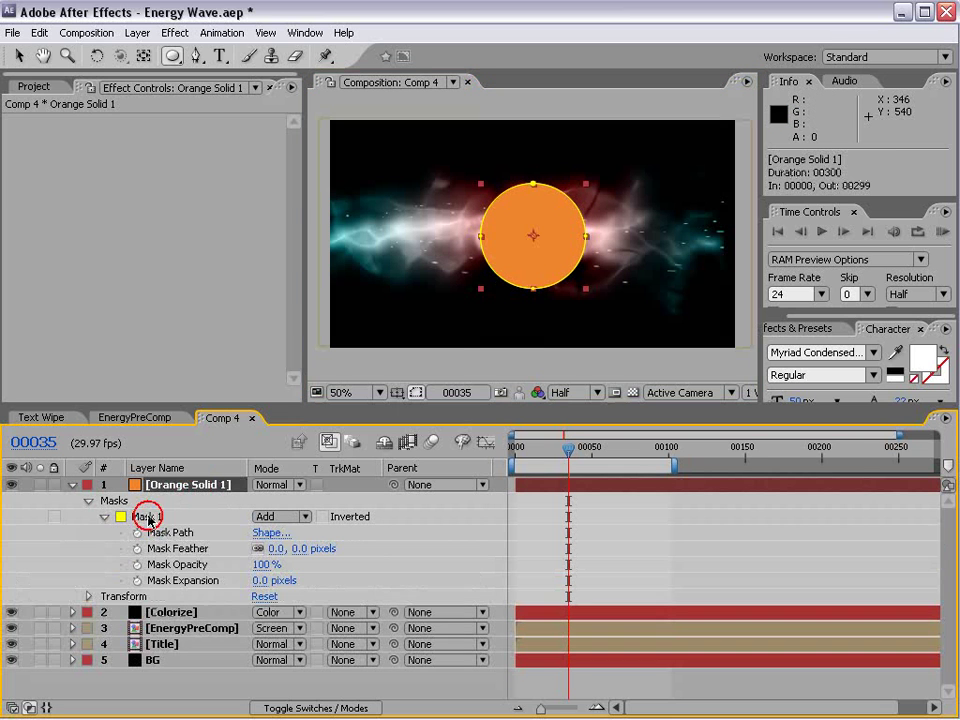
click(146, 516)
Duplicate the mask as Mask 2, set it to Subtract, and feather it 66 pixels
click(39, 33)
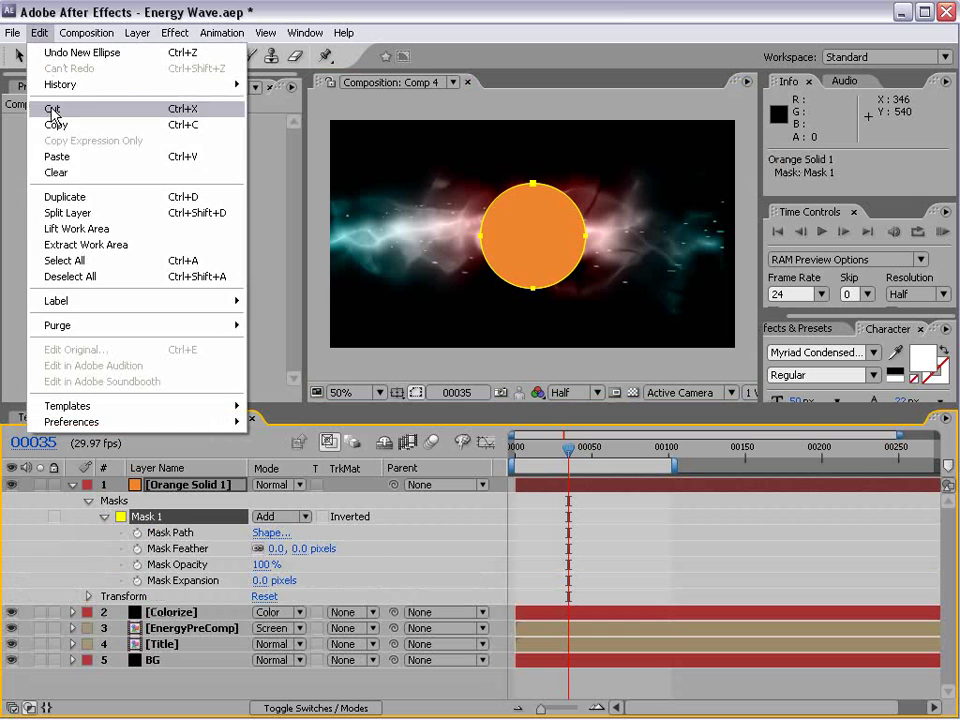
click(80, 198)
click(262, 597)
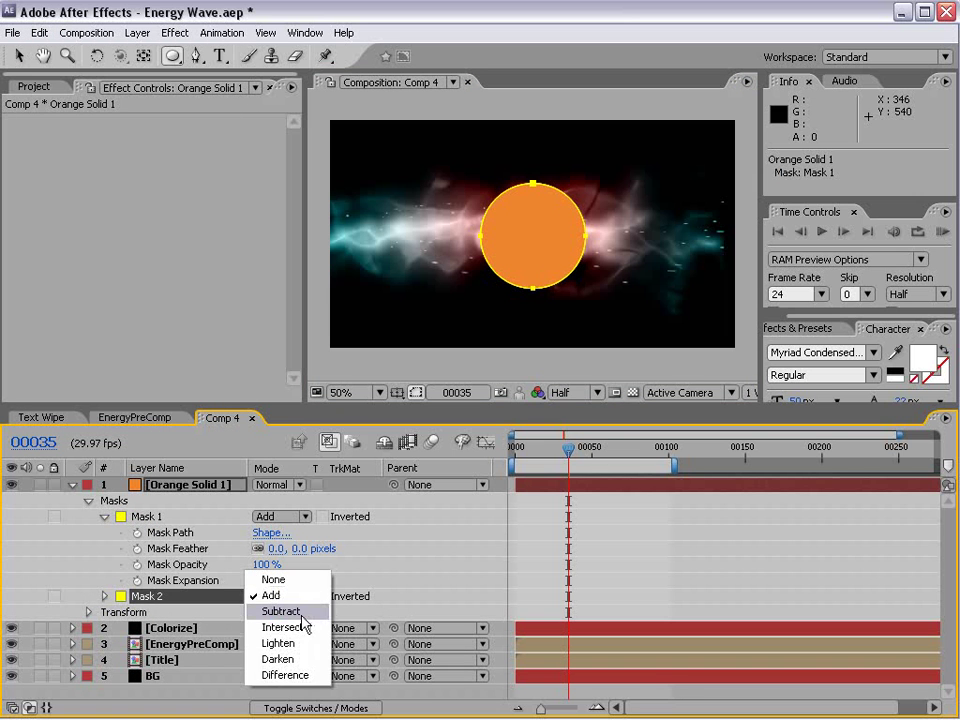
click(298, 613)
key(m)
key(m)
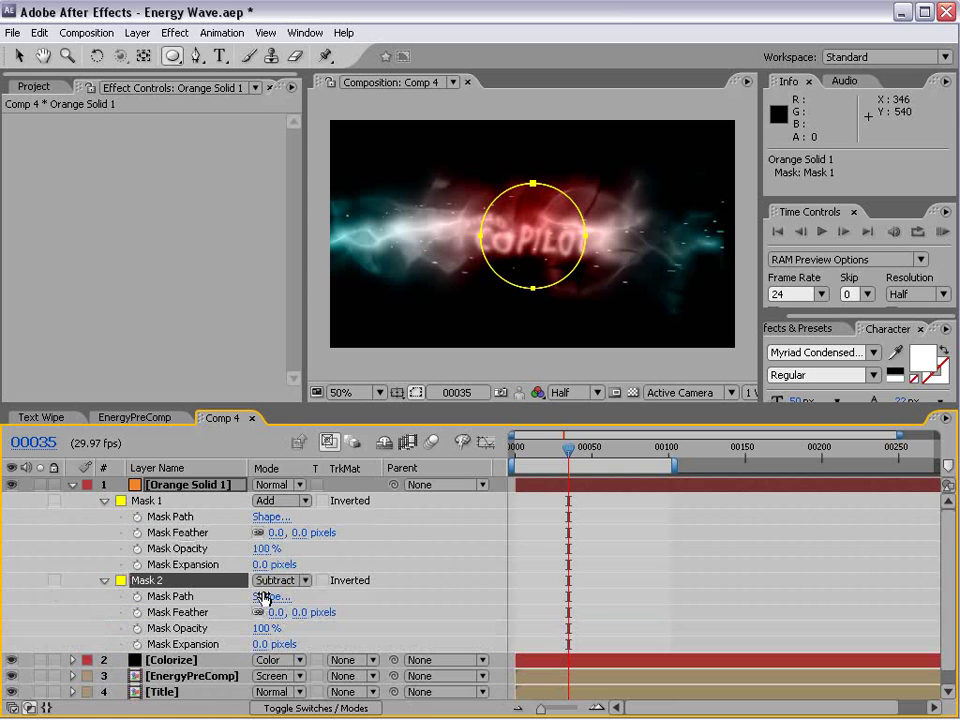
scroll(207, 616, down, 1)
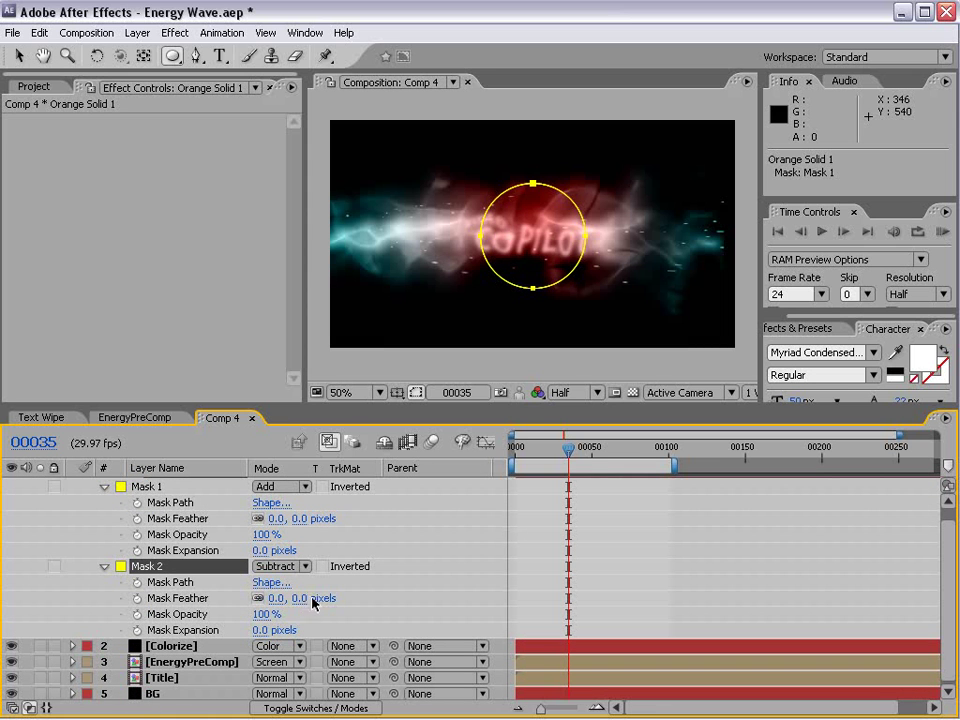
drag(299, 598, 333, 597)
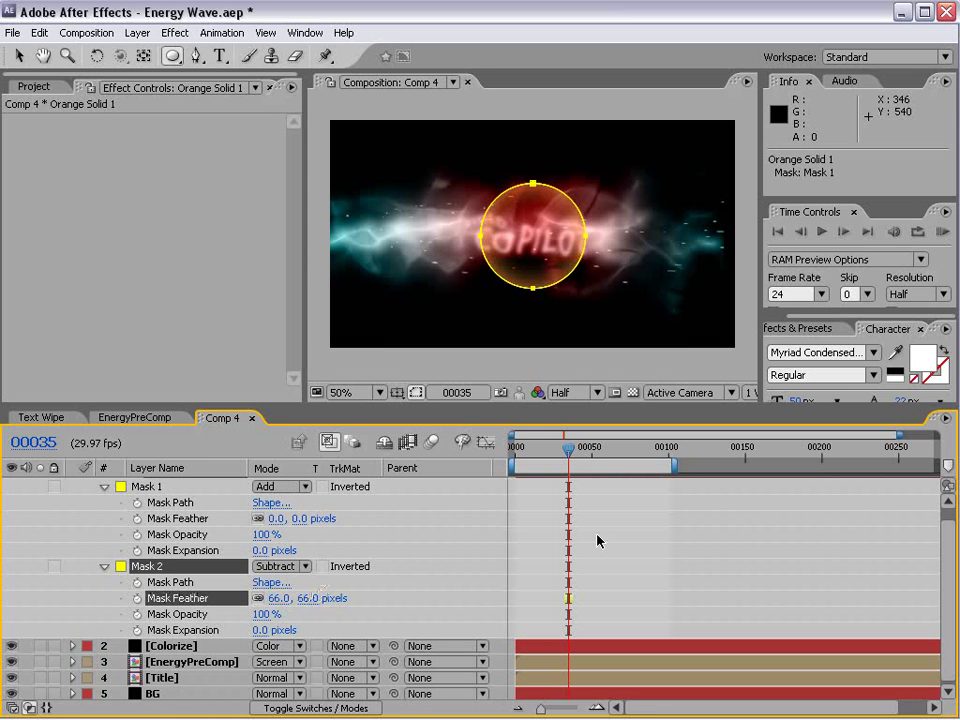
click(415, 392)
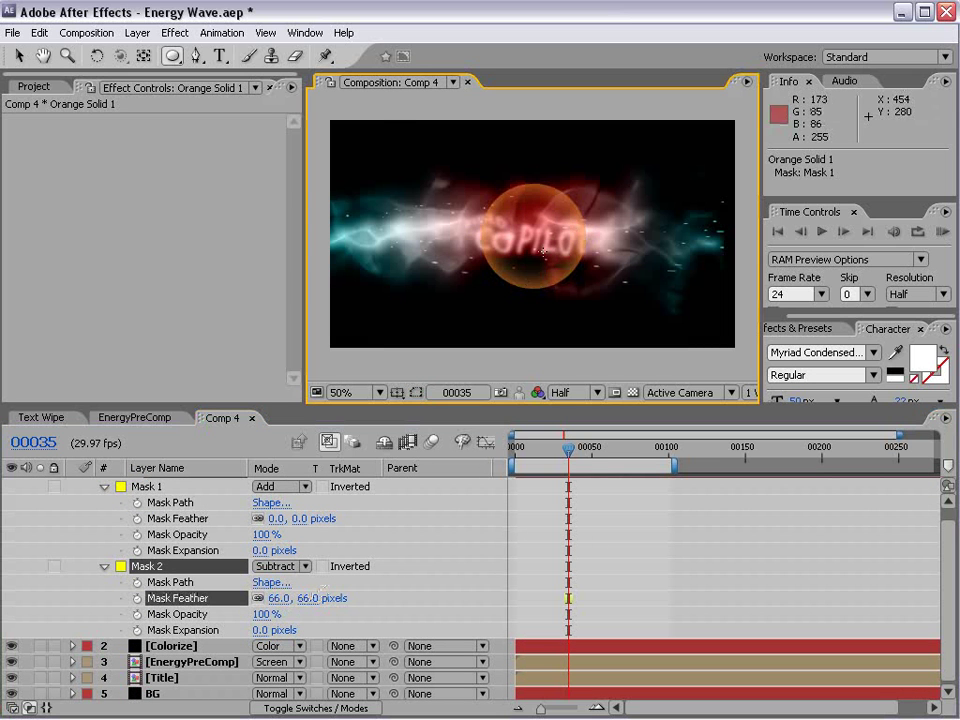
scroll(557, 219, up, 2)
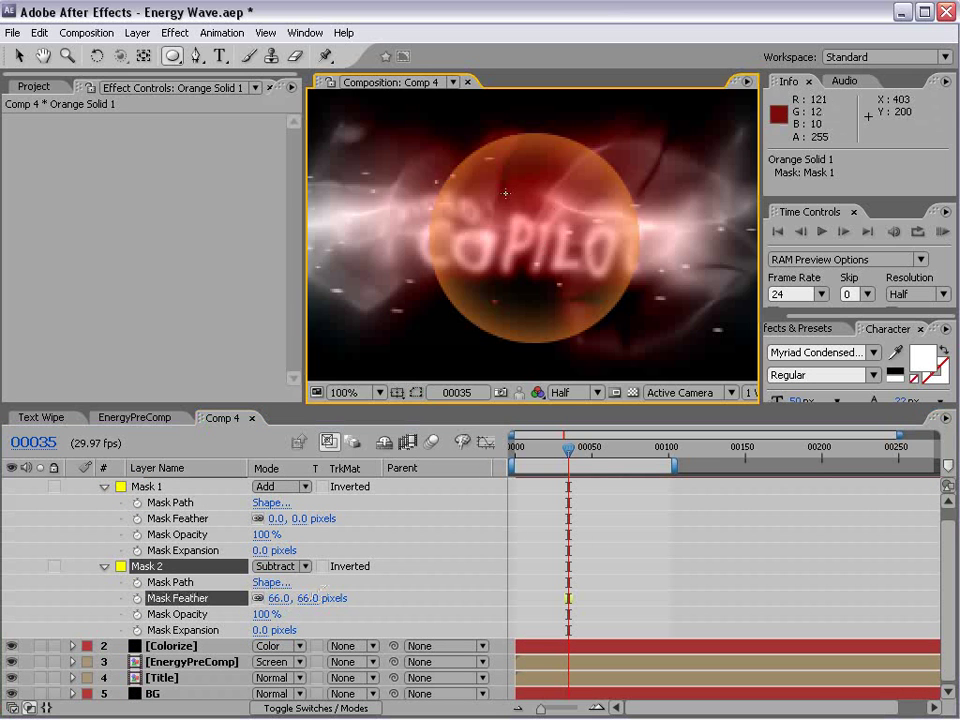
Add a new adjustment layer to Comp 4
click(138, 33)
mouse_move(145, 52)
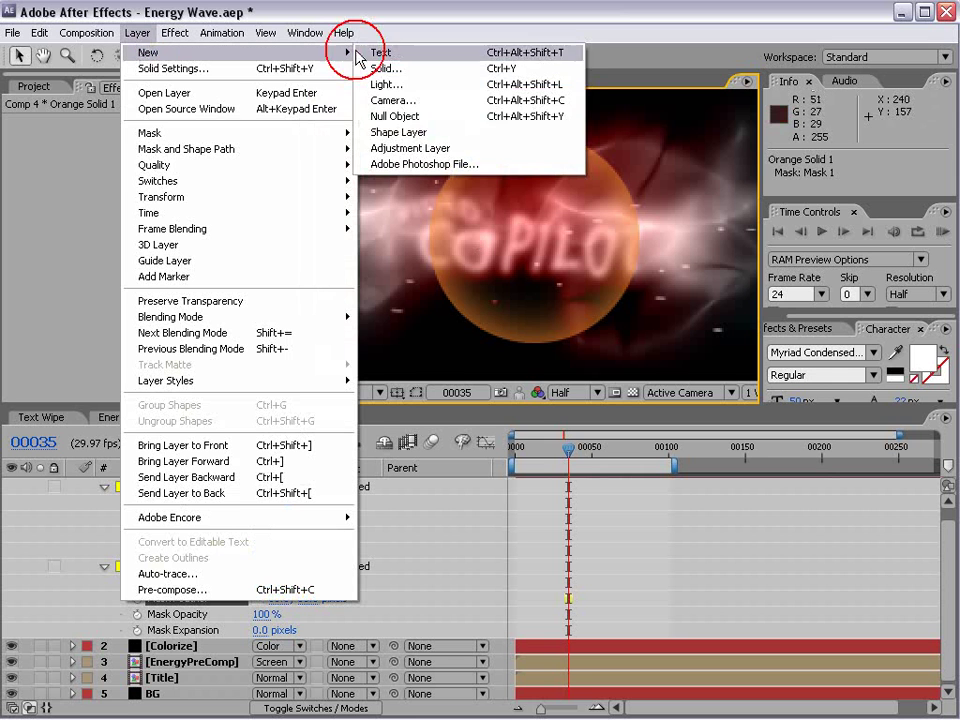
click(400, 146)
Apply Bulge to the adjustment layer with radii 113 × 117 and height 1.6, viewed at 100%
click(176, 32)
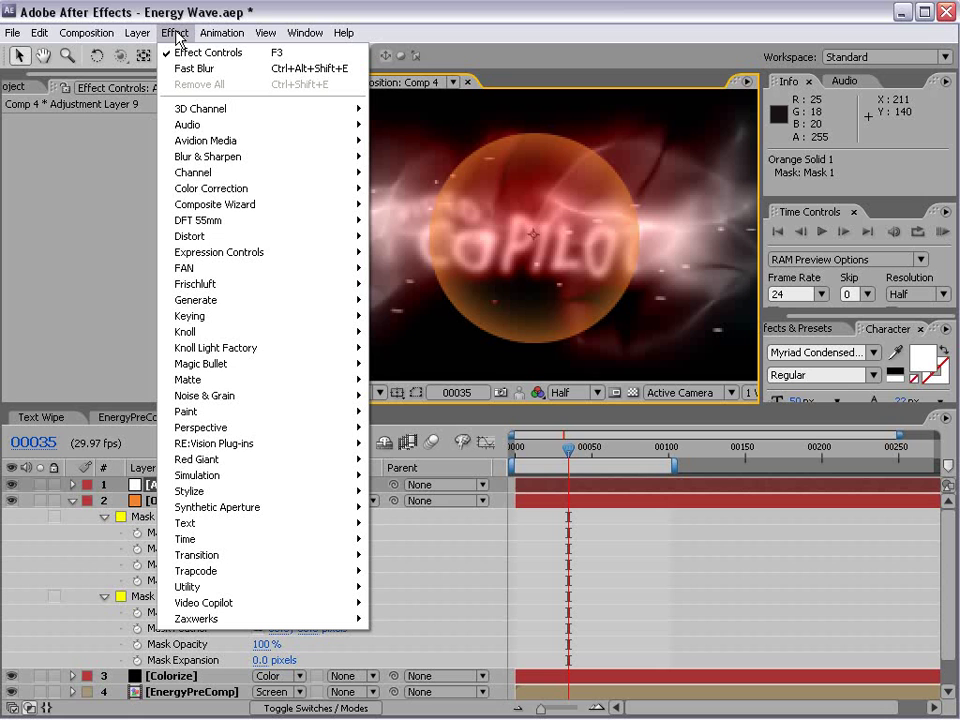
click(213, 236)
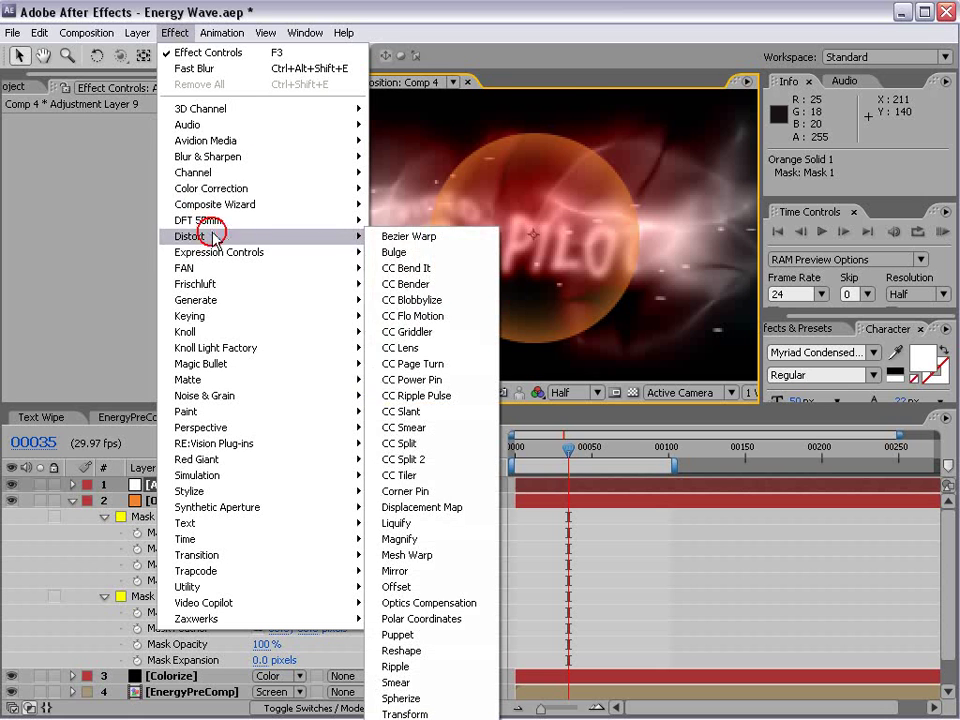
click(400, 252)
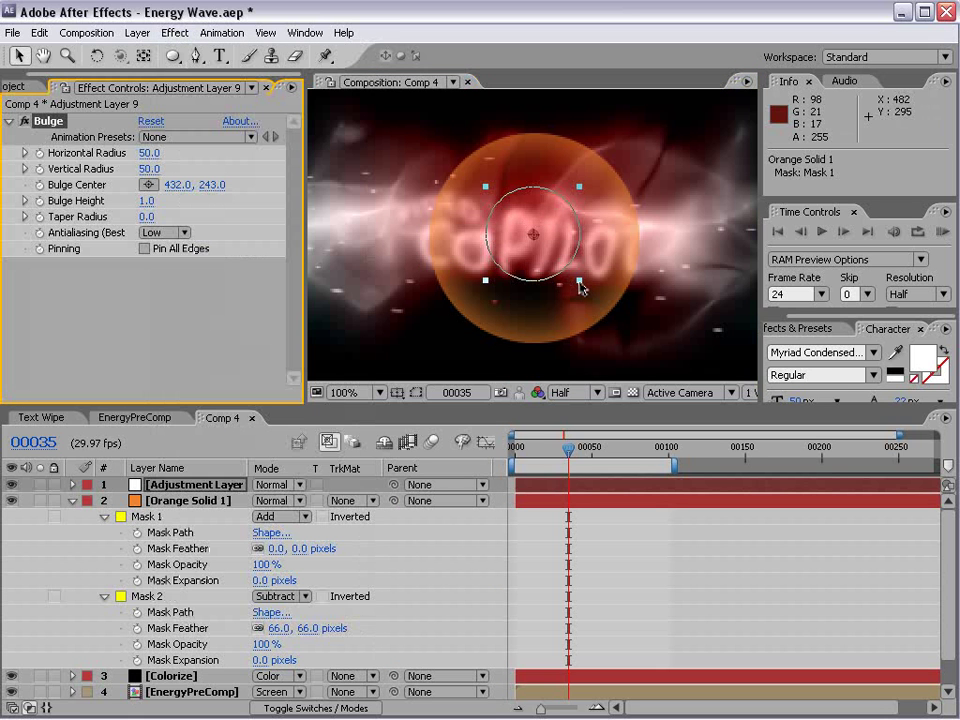
drag(580, 287, 640, 343)
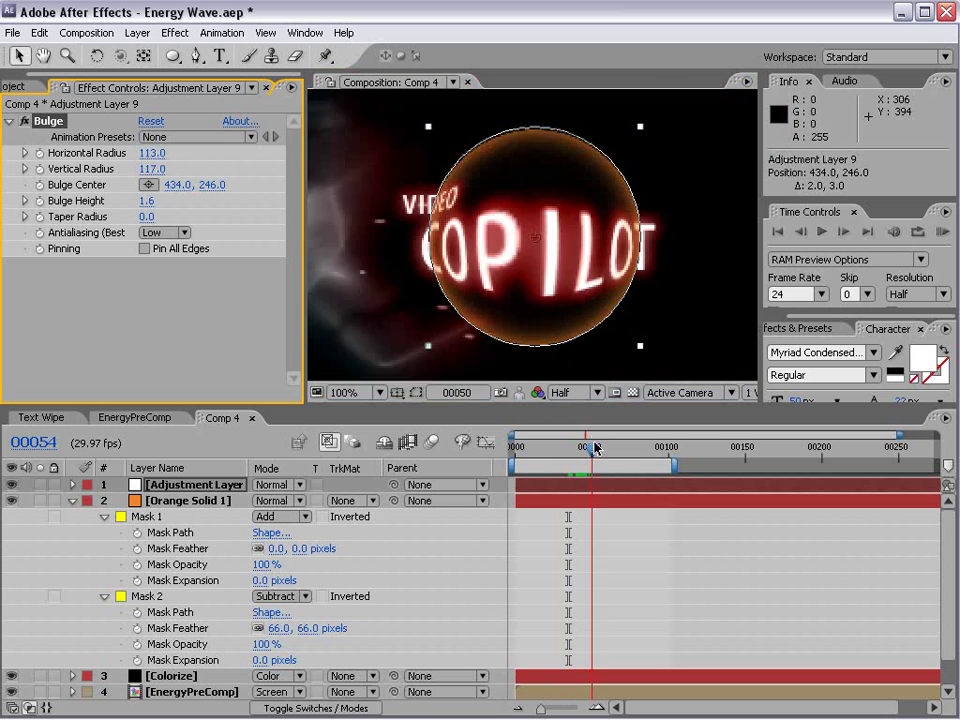
drag(597, 463, 559, 463)
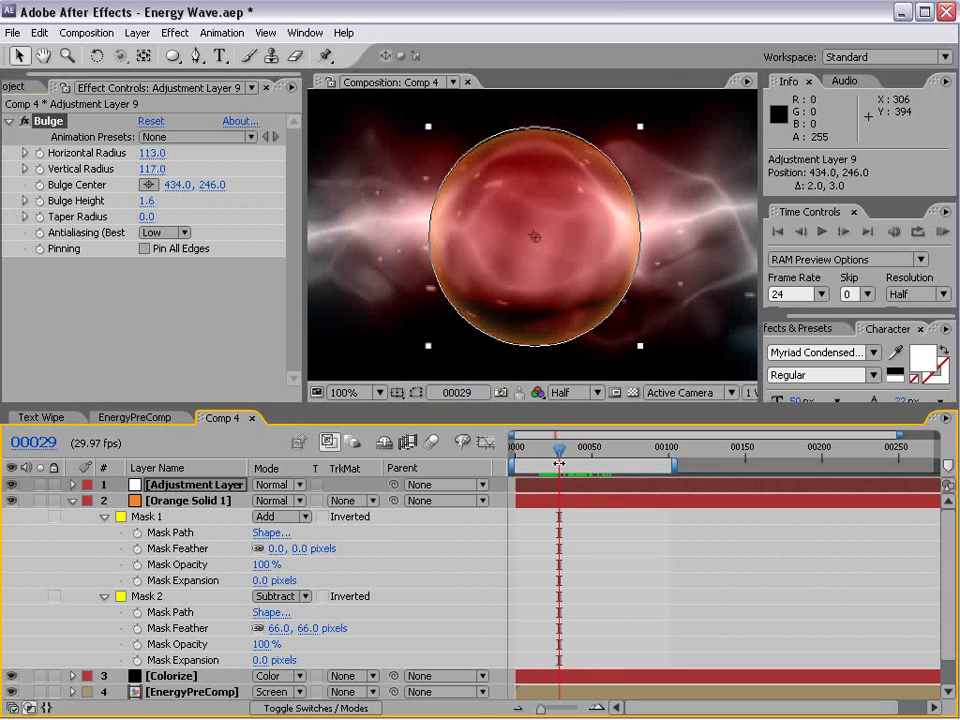
click(669, 547)
key(period)
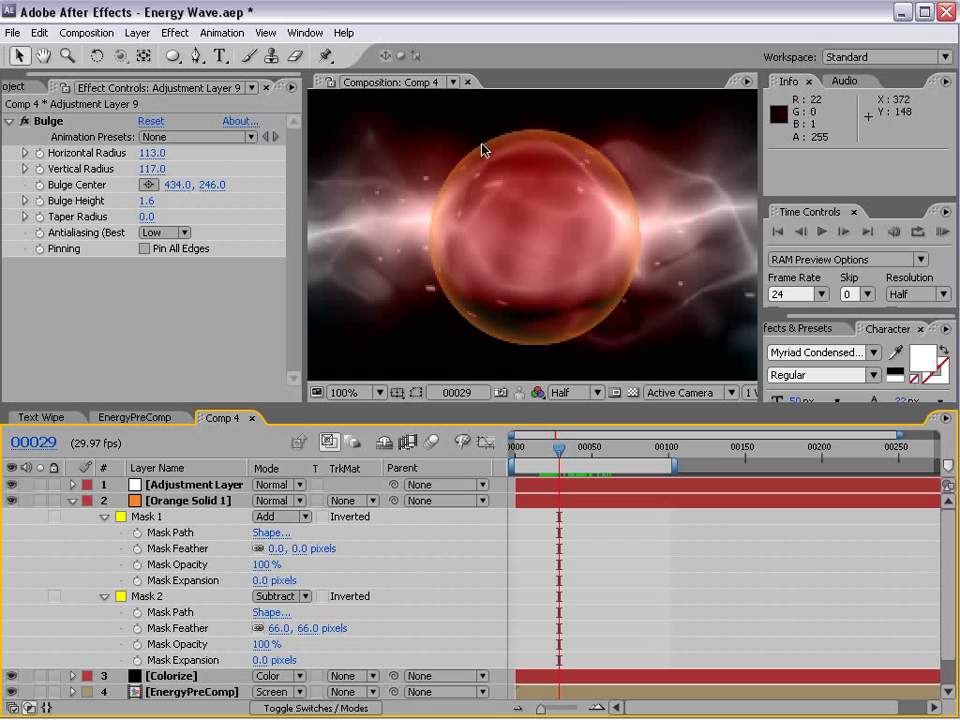
click(185, 484)
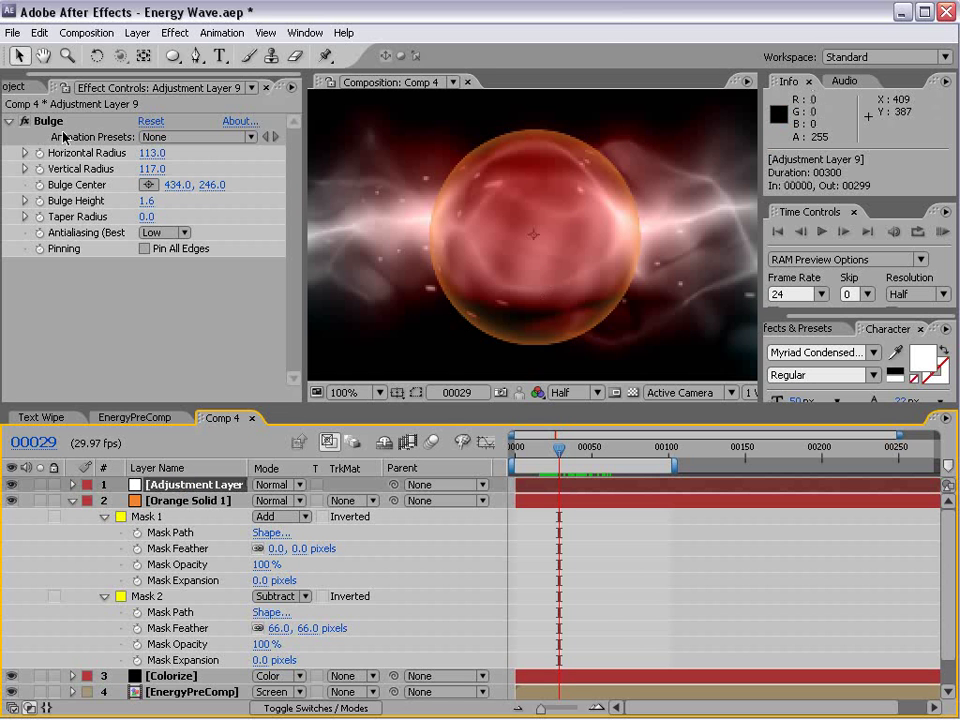
Apply Distort > CC Lens to the adjustment layer and set its Size to 29
click(24, 96)
click(175, 32)
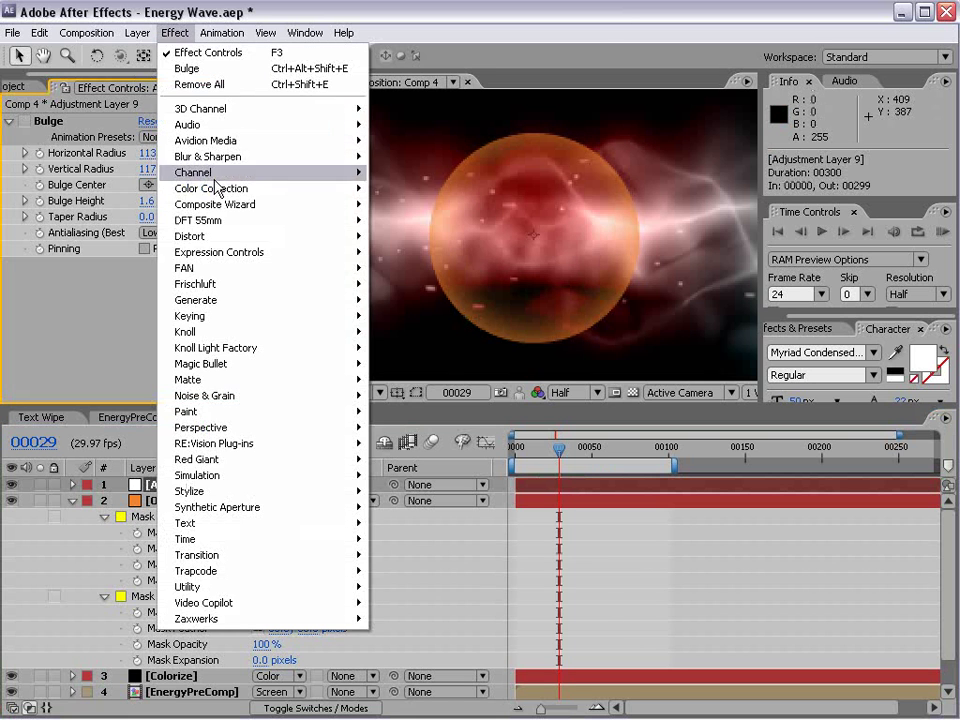
mouse_move(217, 237)
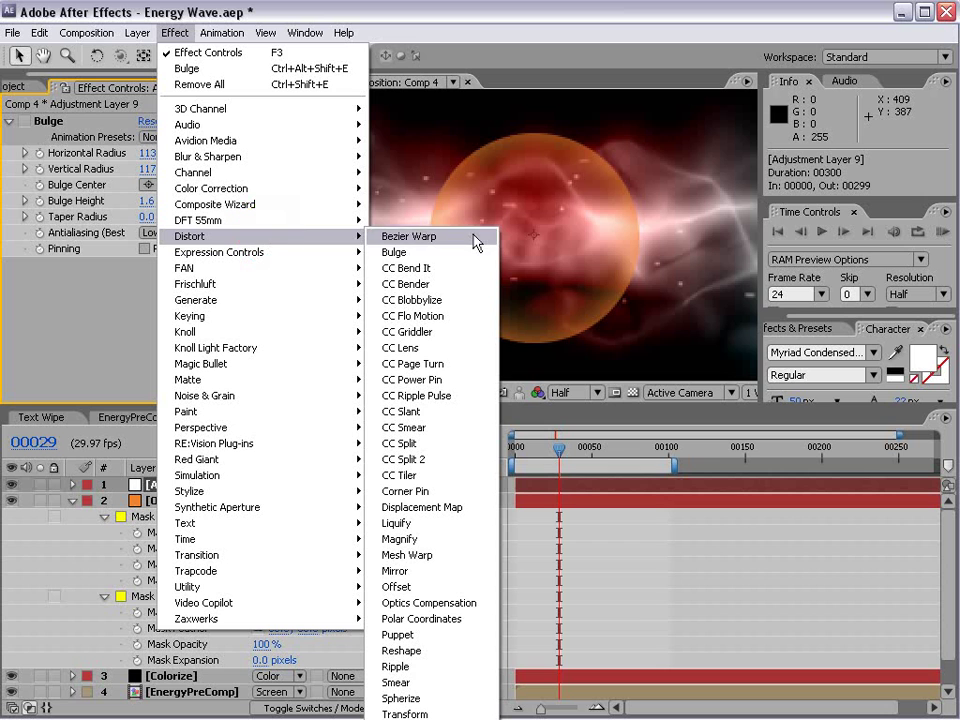
click(445, 352)
scroll(527, 257, down, 2)
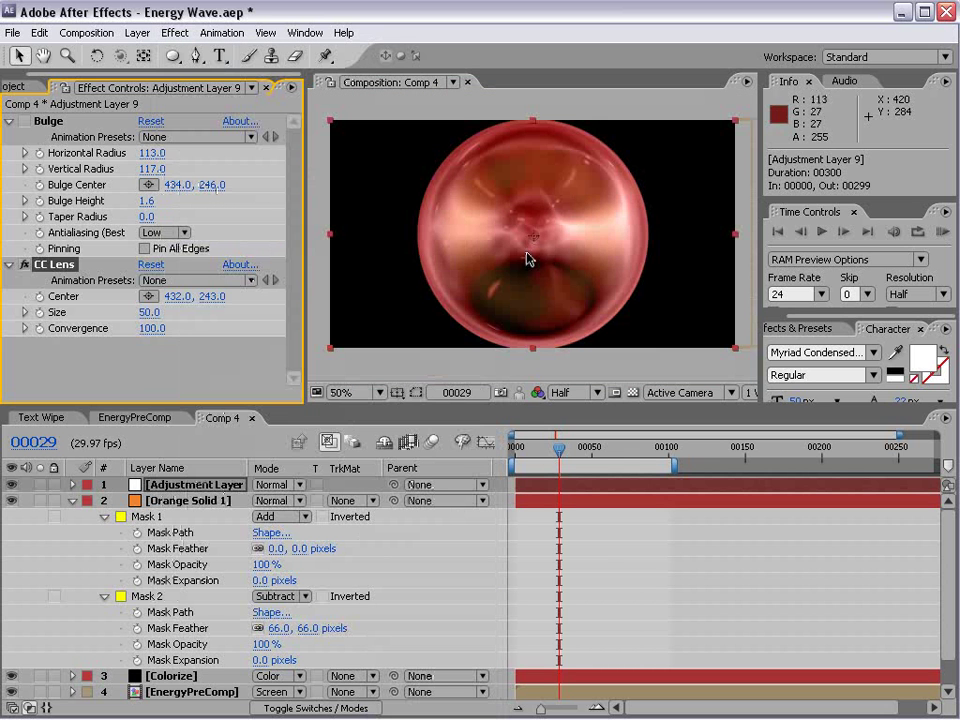
mouse_move(150, 312)
mouse_down()
mouse_move(140, 320)
mouse_move(152, 332)
mouse_move(160, 320)
mouse_up()
Check the orb around frame 21, keep Size 29, and collapse Orange Solid 1's mask properties
mouse_move(560, 449)
mouse_down()
mouse_move(586, 447)
mouse_move(545, 450)
mouse_up()
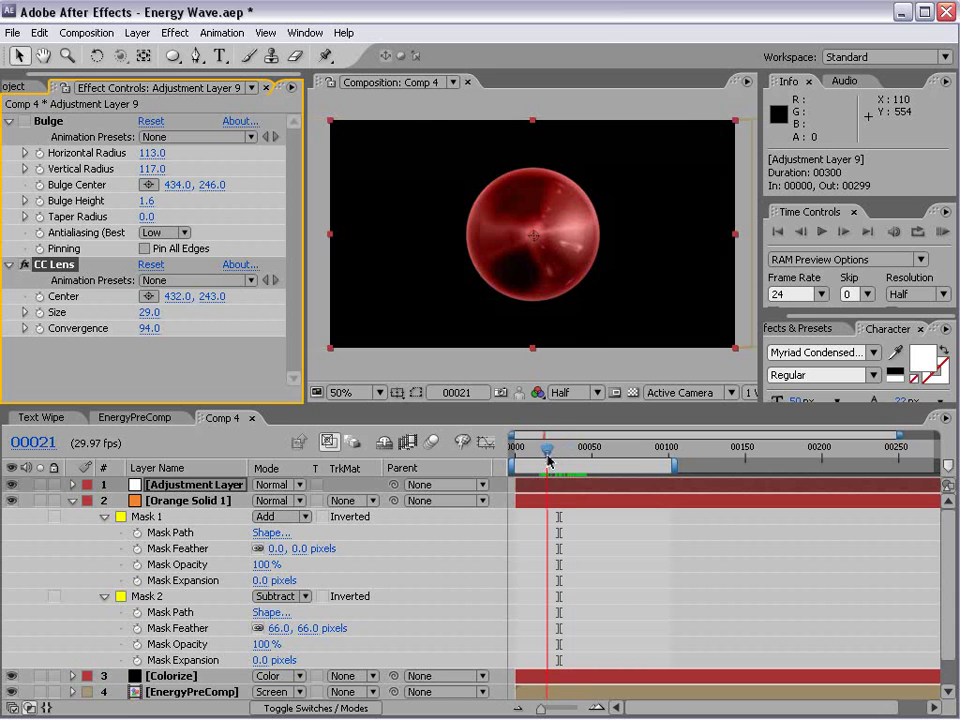
click(504, 231)
scroll(520, 263, up, 2)
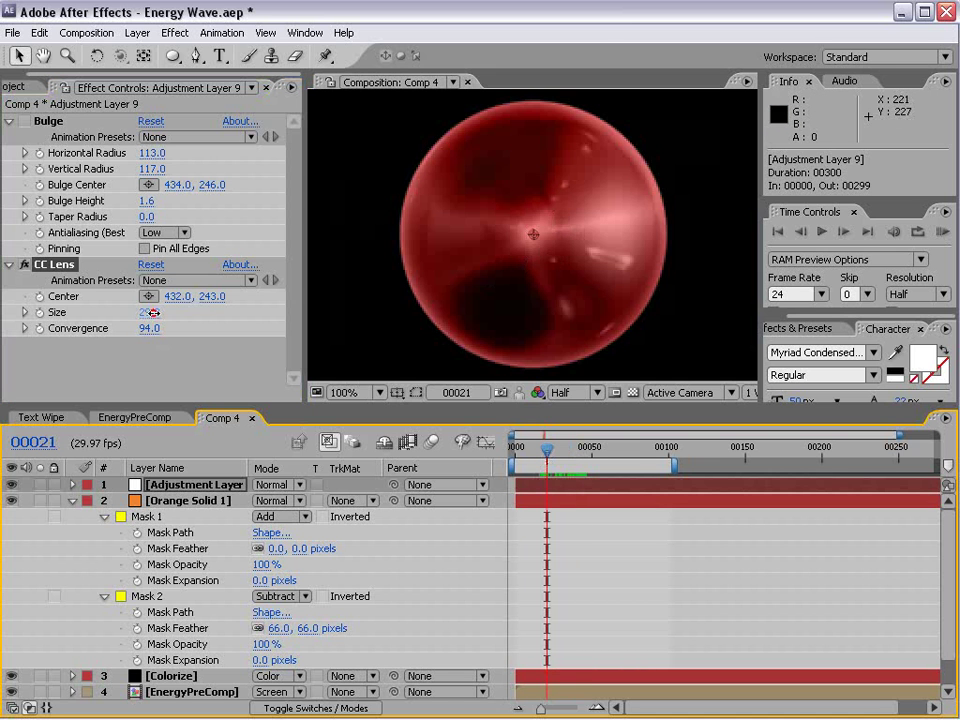
mouse_move(150, 314)
mouse_down()
mouse_move(138, 314)
mouse_move(150, 312)
mouse_move(152, 328)
mouse_move(180, 326)
mouse_move(158, 328)
mouse_up()
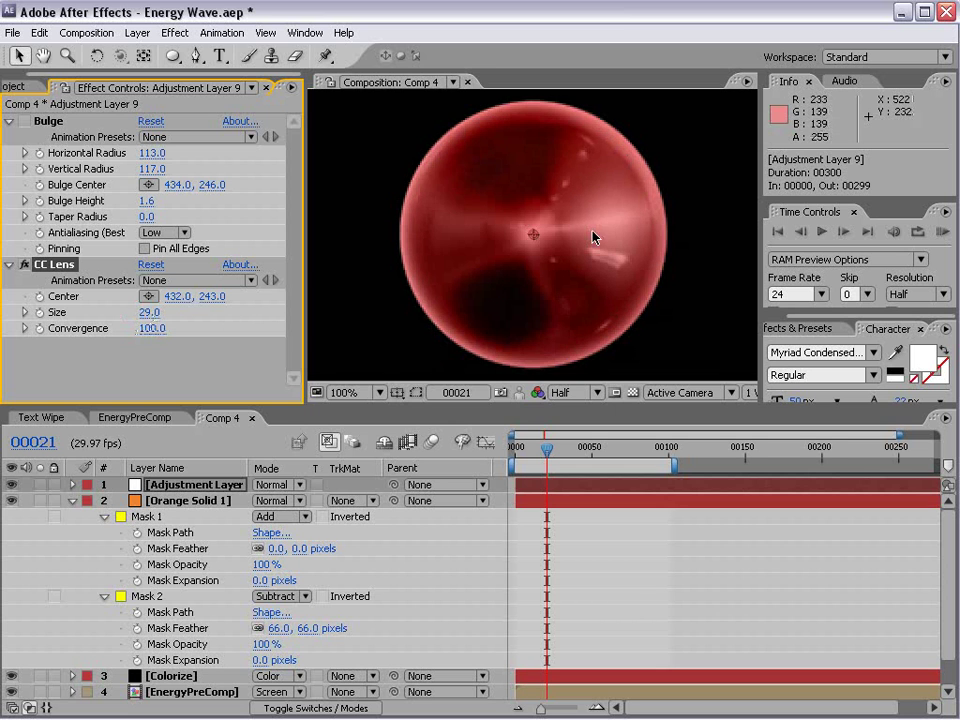
scroll(466, 165, down, 1)
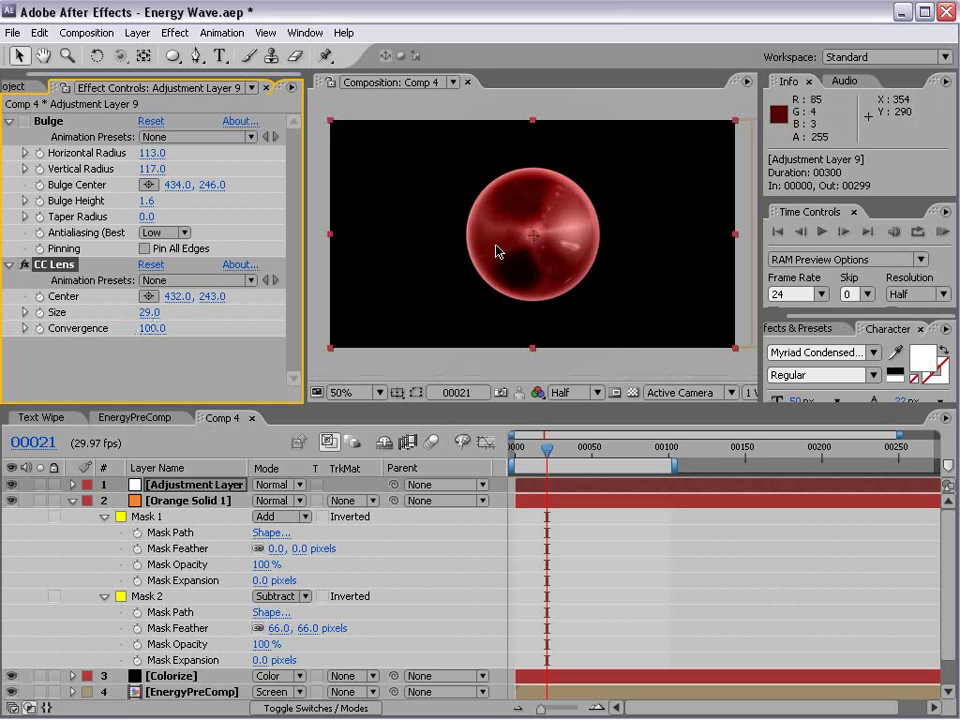
click(72, 503)
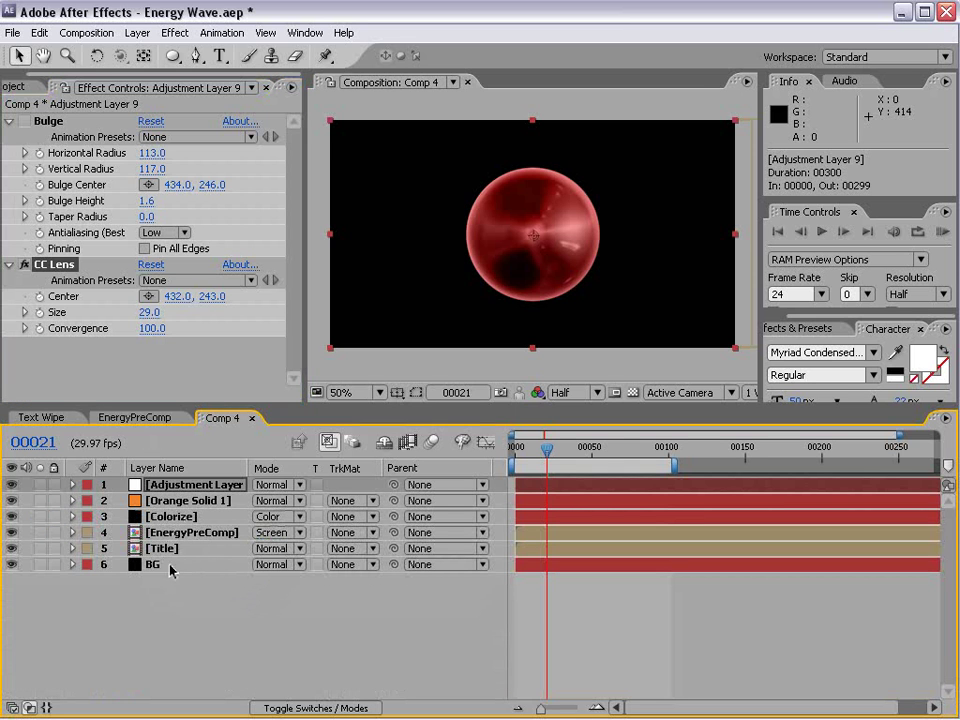
Duplicate the Colorize, EnergyPreComp, Title and BG layers and move the copies above the originals
click(175, 502)
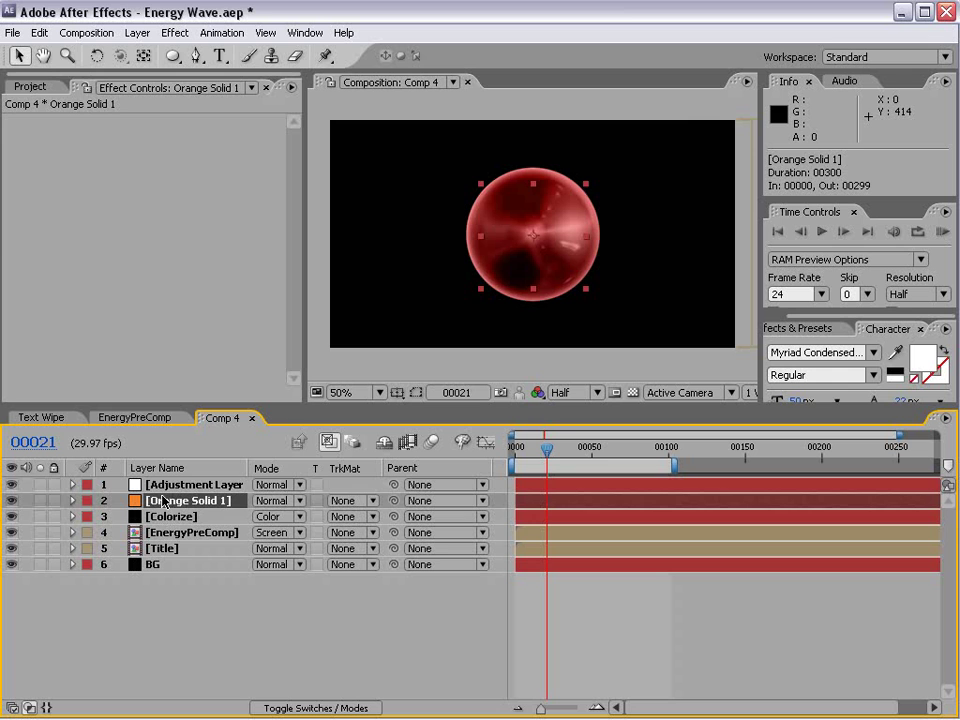
click(170, 487)
click(170, 516)
shift+click(158, 564)
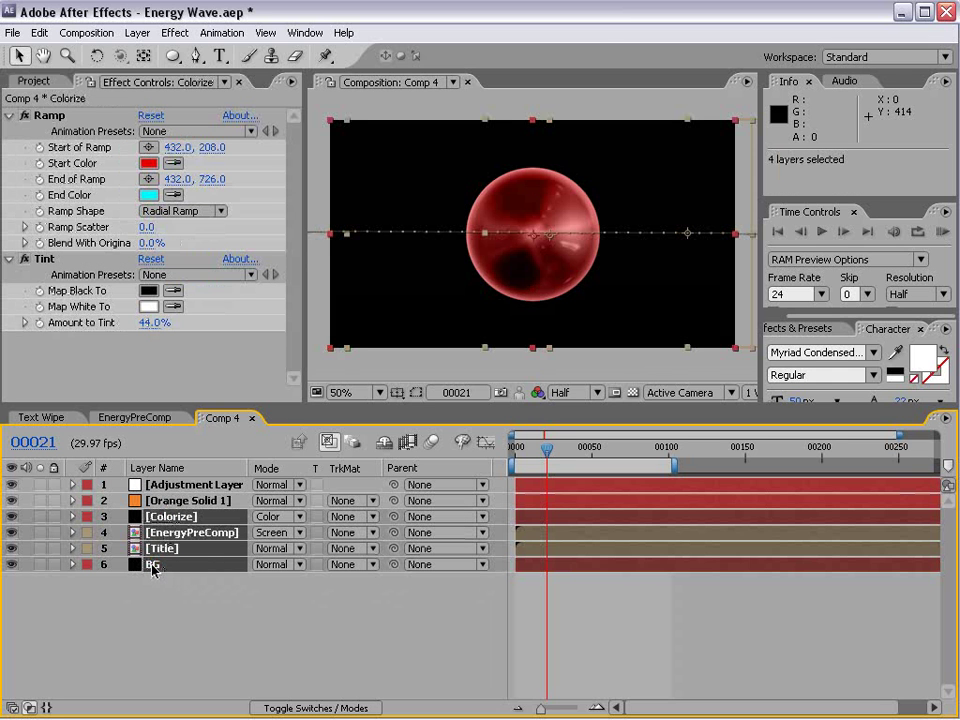
key(ctrl+d)
drag(160, 615, 170, 513)
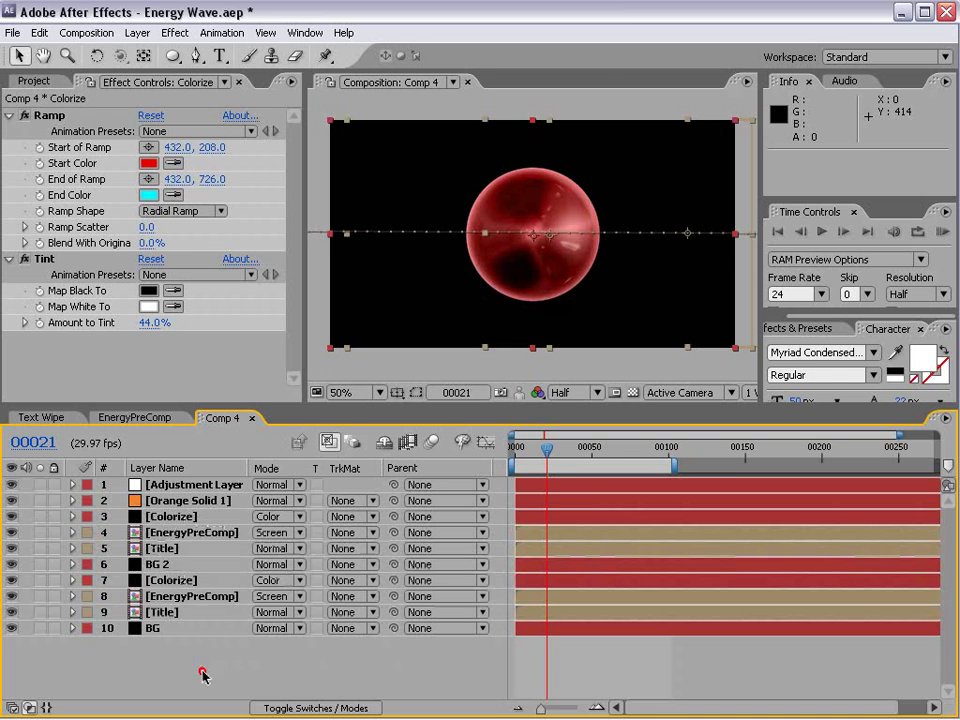
Pre-compose the duplicates with Orange Solid 1 into a new Pre-comp 3
click(158, 564)
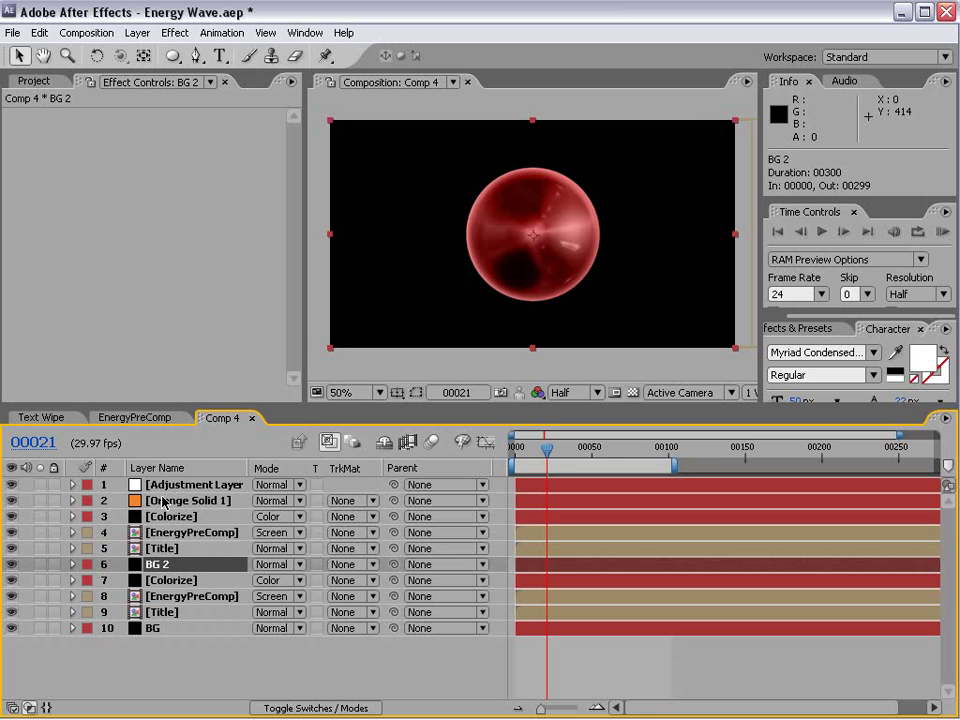
shift+click(172, 486)
key(ctrl+shift+c)
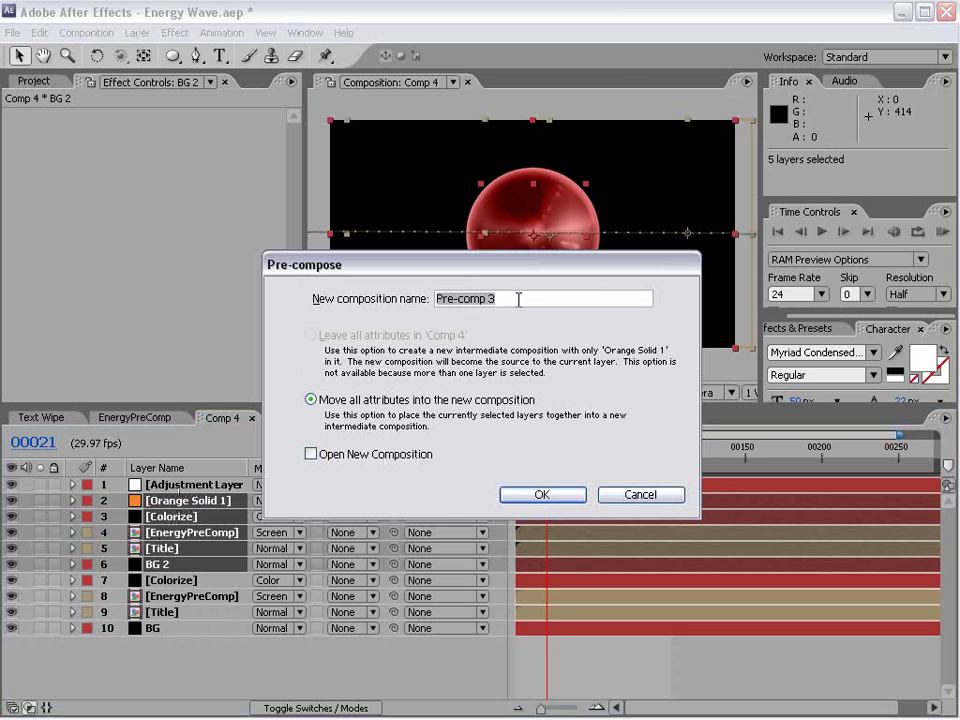
click(541, 494)
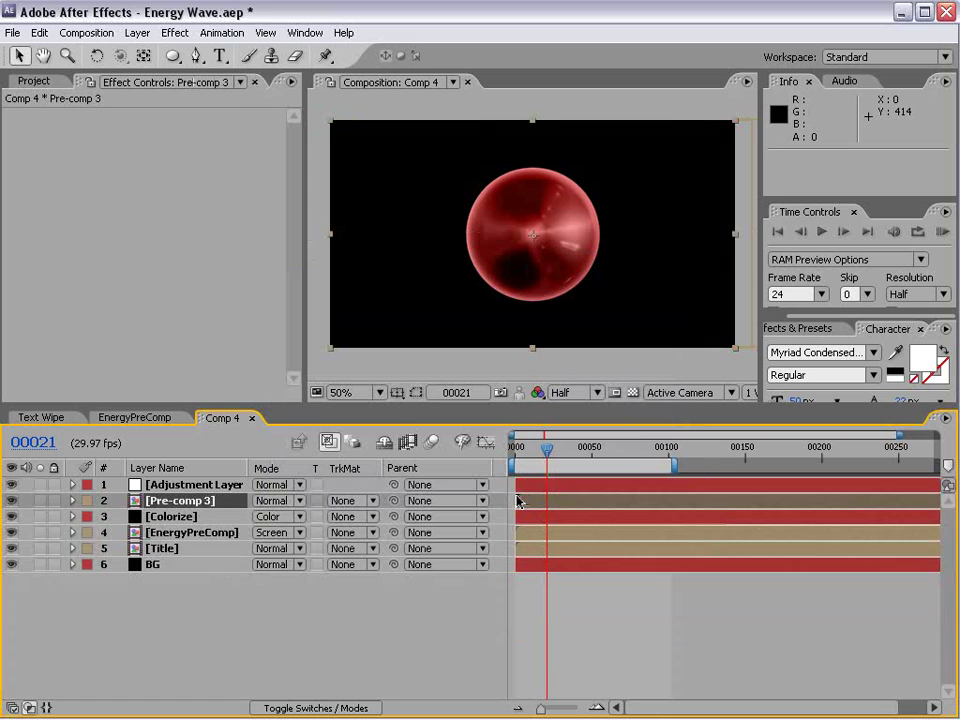
Copy CC Lens from the adjustment layer, delete that layer, and paste CC Lens onto Pre-comp 3
click(194, 486)
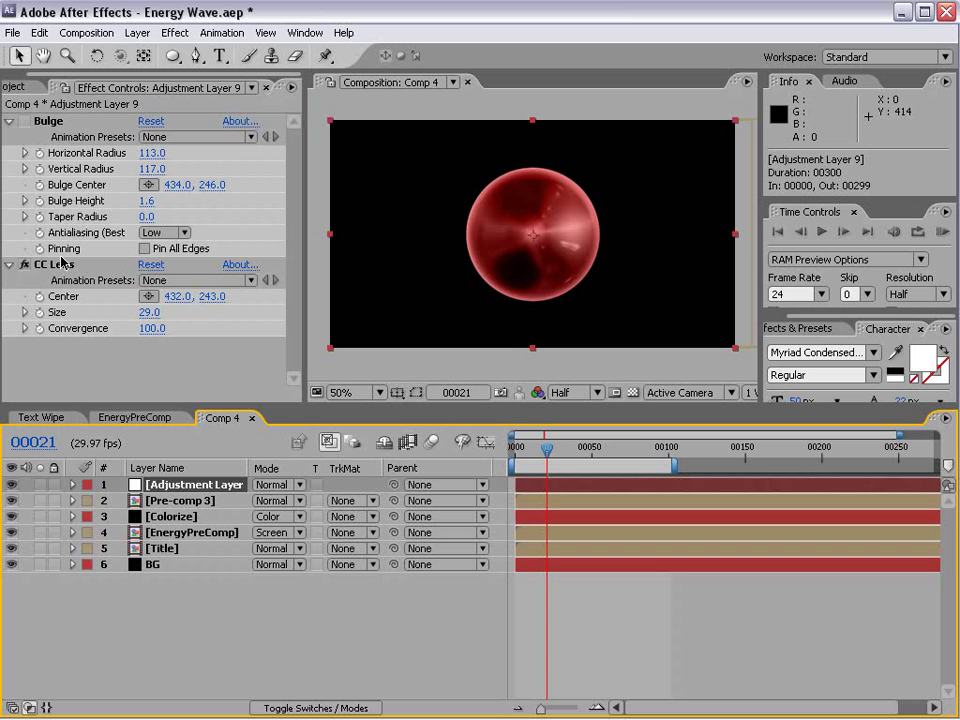
click(47, 264)
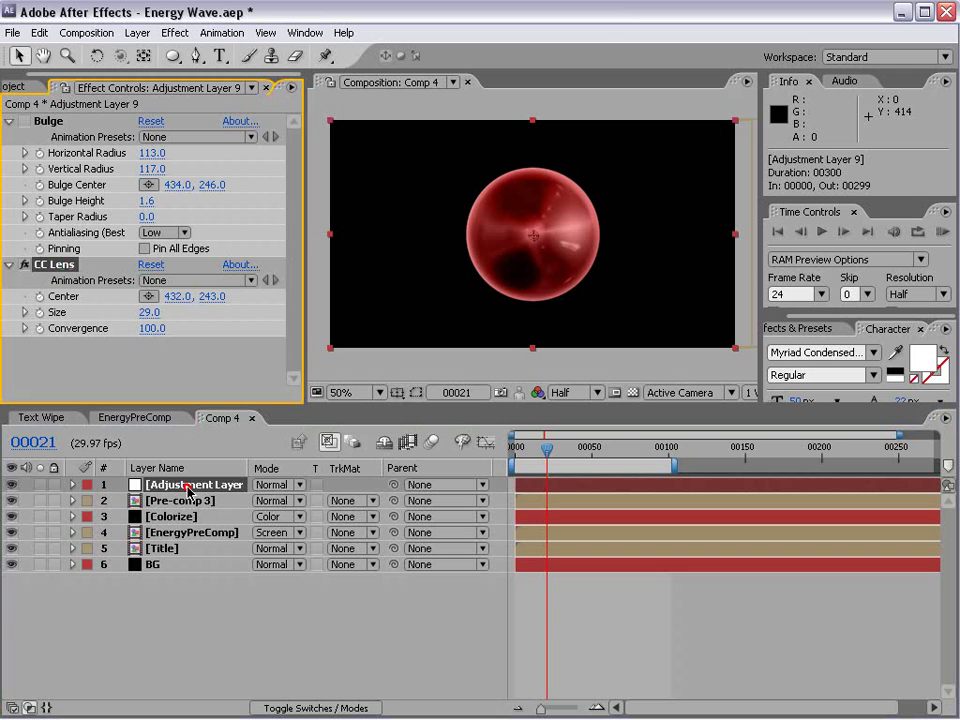
click(188, 487)
key(Delete)
key(ctrl+v)
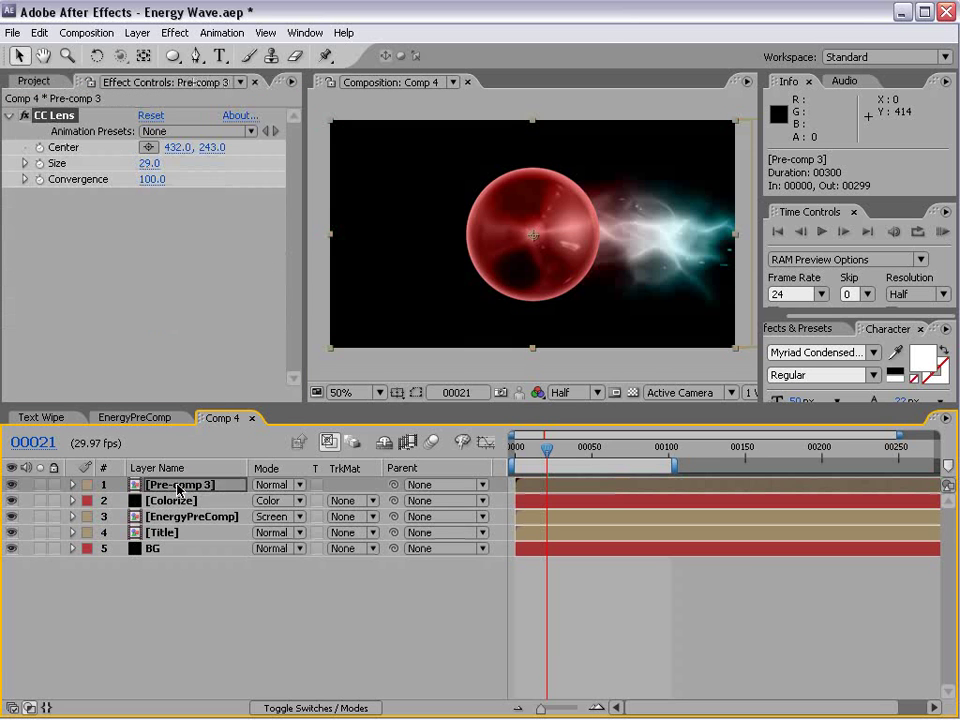
Keyframe Pre-comp 3's opacity at 100% where the fade starts and 0% a few frames later
click(11, 485)
click(11, 485)
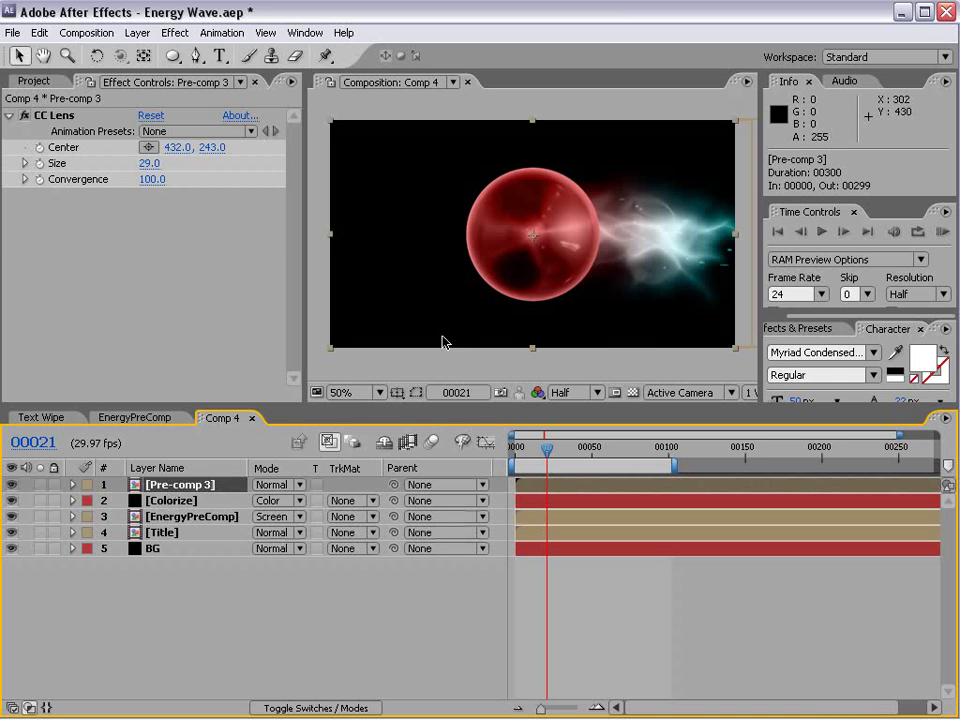
click(563, 450)
mouse_move(563, 450)
mouse_down()
mouse_move(589, 453)
mouse_move(567, 457)
mouse_up()
key(alt+shift+t)
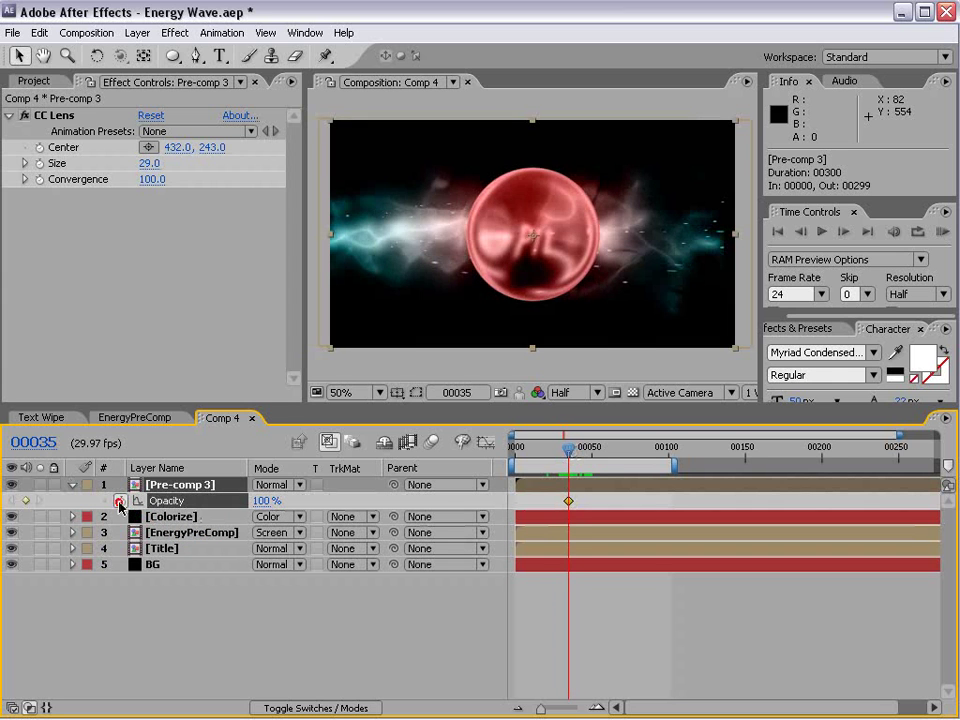
click(573, 449)
drag(258, 500, 175, 516)
End the preview range at frame 51 and RAM-preview the opacity fade
mouse_move(577, 449)
mouse_down()
mouse_move(546, 450)
mouse_move(576, 451)
mouse_up()
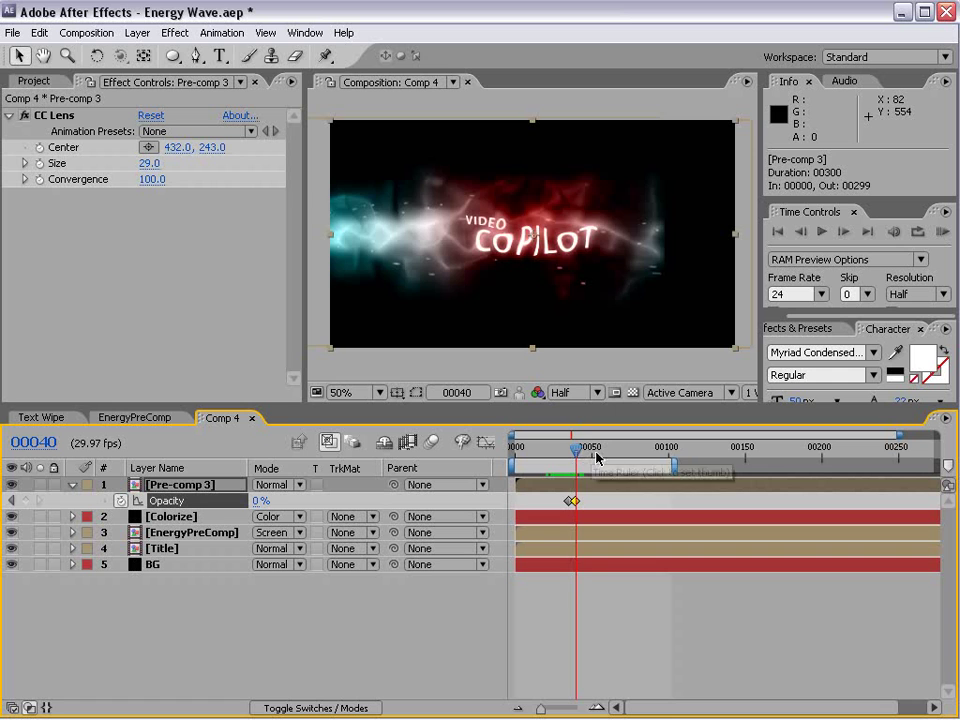
click(585, 447)
click(596, 446)
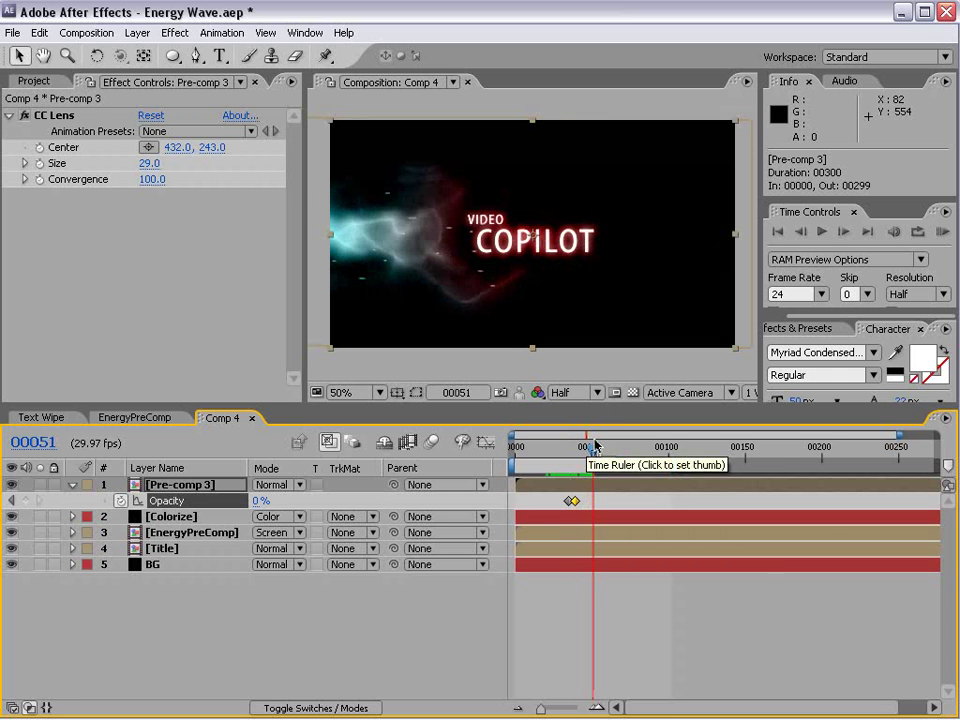
key(n)
key(KP_0)
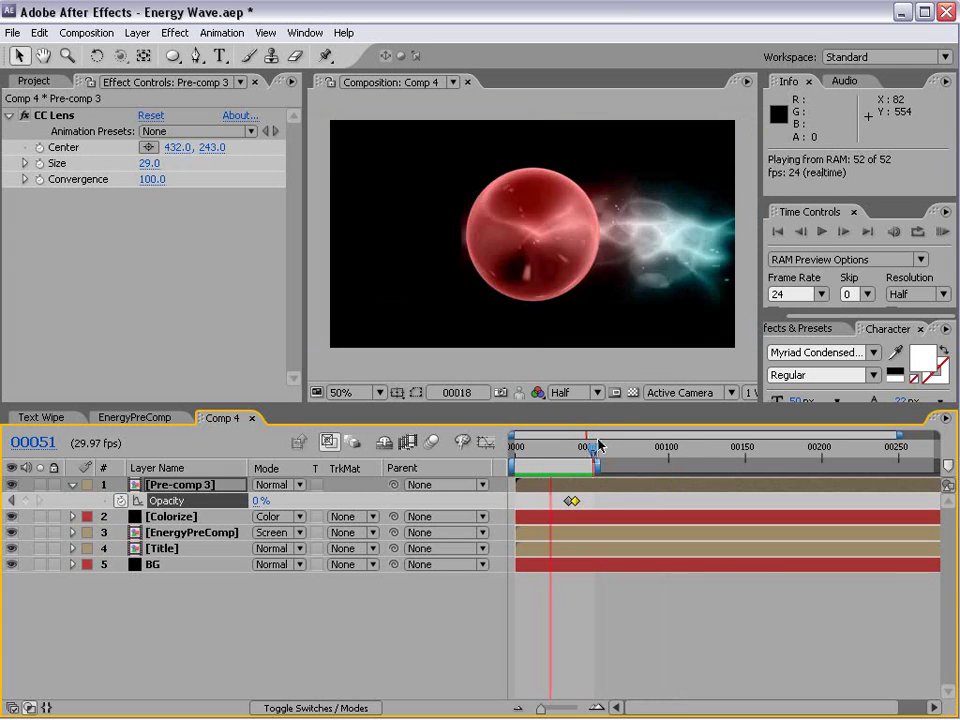
Move the fade's end keyframe to frame 43, preview again, then switch to the Firefox blog
drag(575, 501, 581, 503)
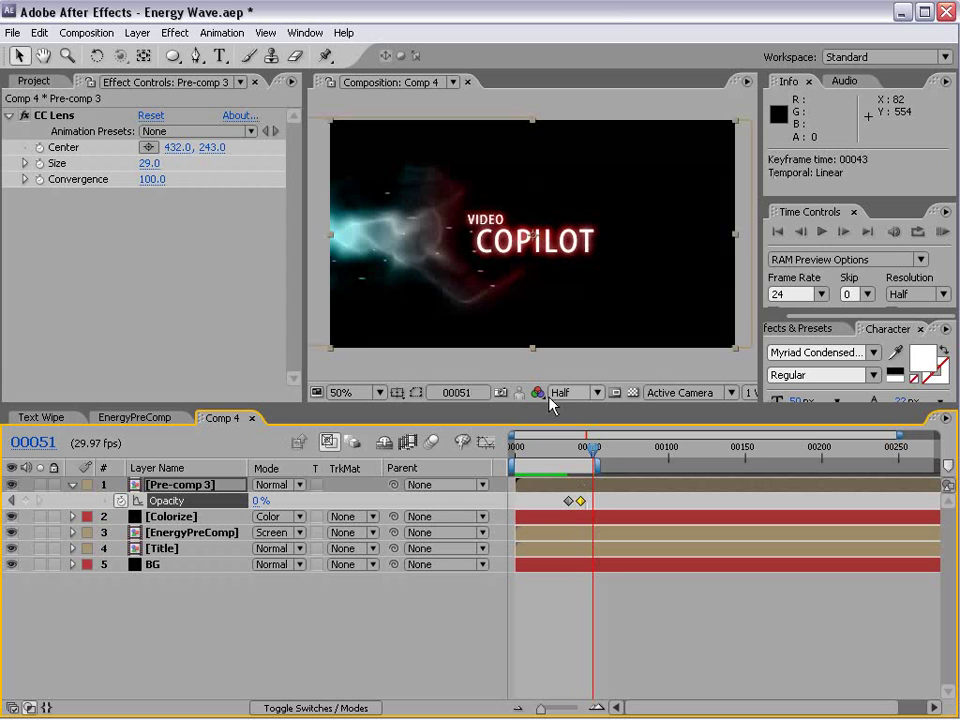
key(KP_0)
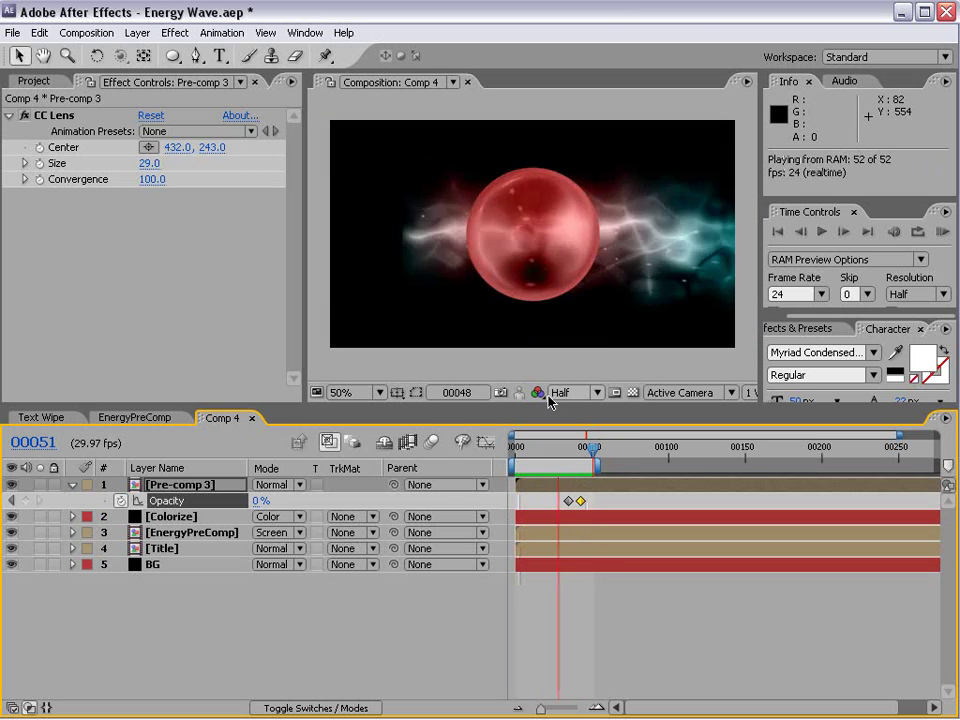
key(alt+Tab)
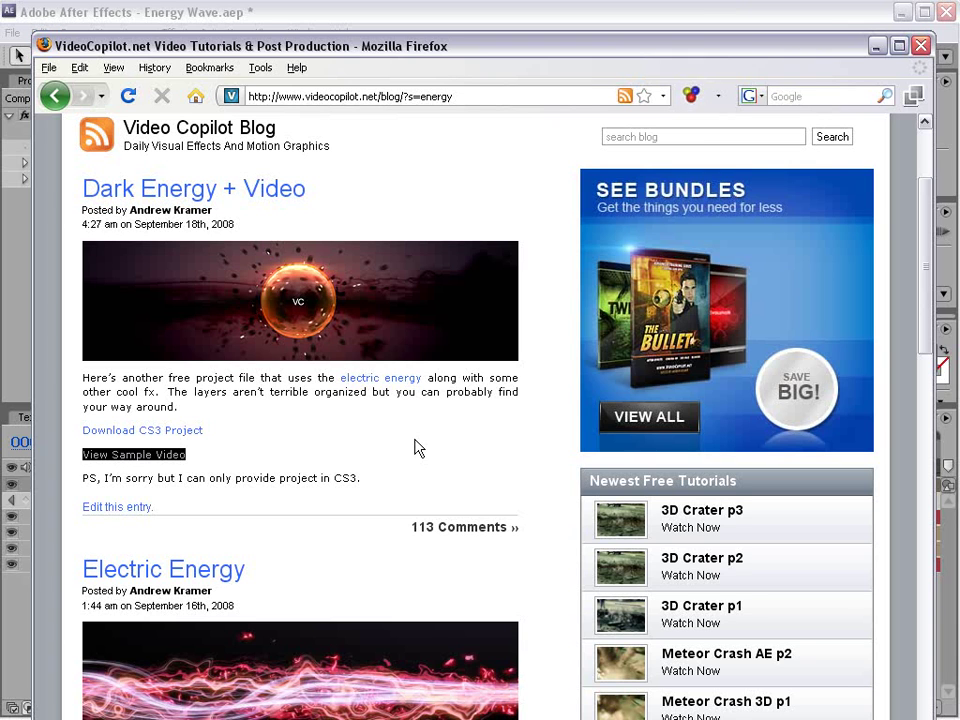
Switch from the Video Copilot blog in Firefox back to After Effects
key(alt+Tab)
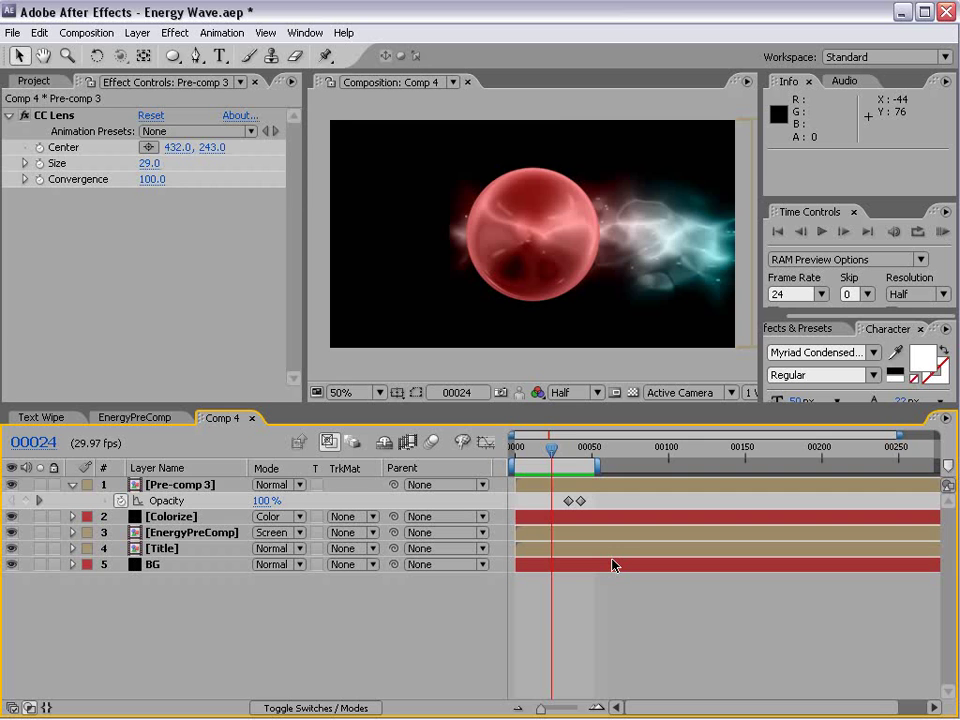
Scrub the Comp 4 timeline back to view the red orb before its fade
drag(523, 447, 567, 488)
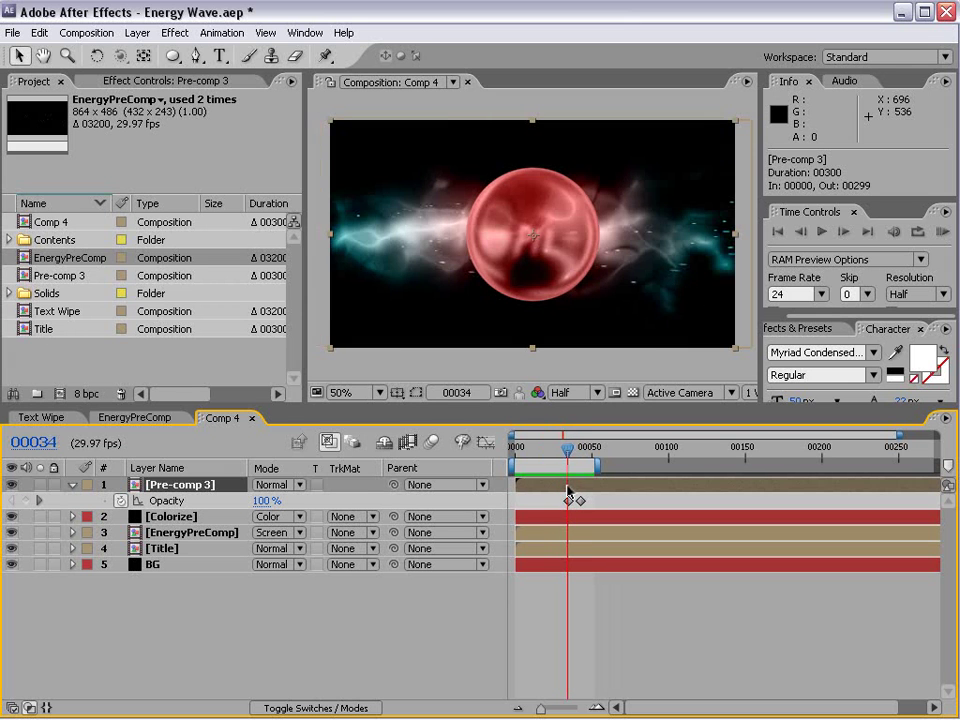